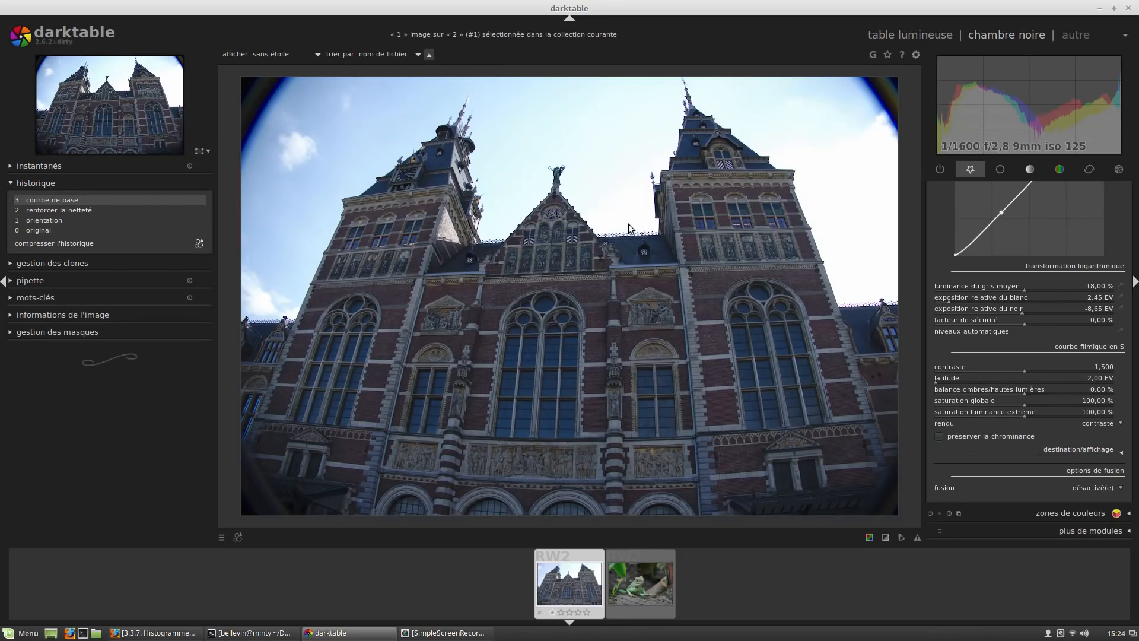
Open the manual page for the zones de couleurs module with contextual help and read its usage section.
click(903, 56)
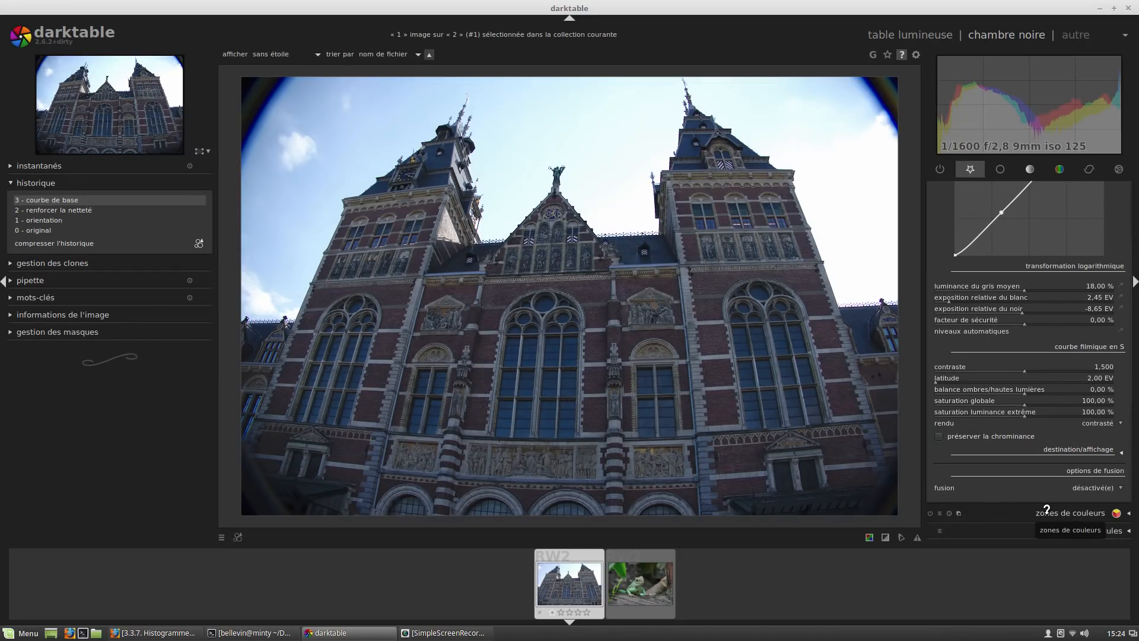
click(1007, 510)
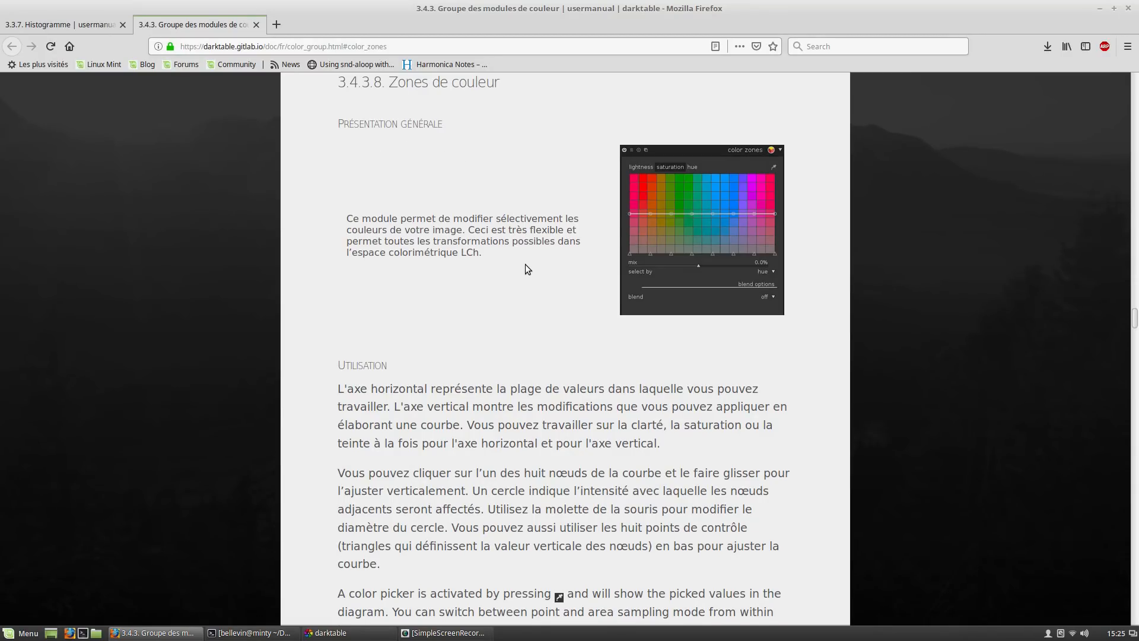
scroll(526, 265, down, 4)
scroll(526, 265, down, 3)
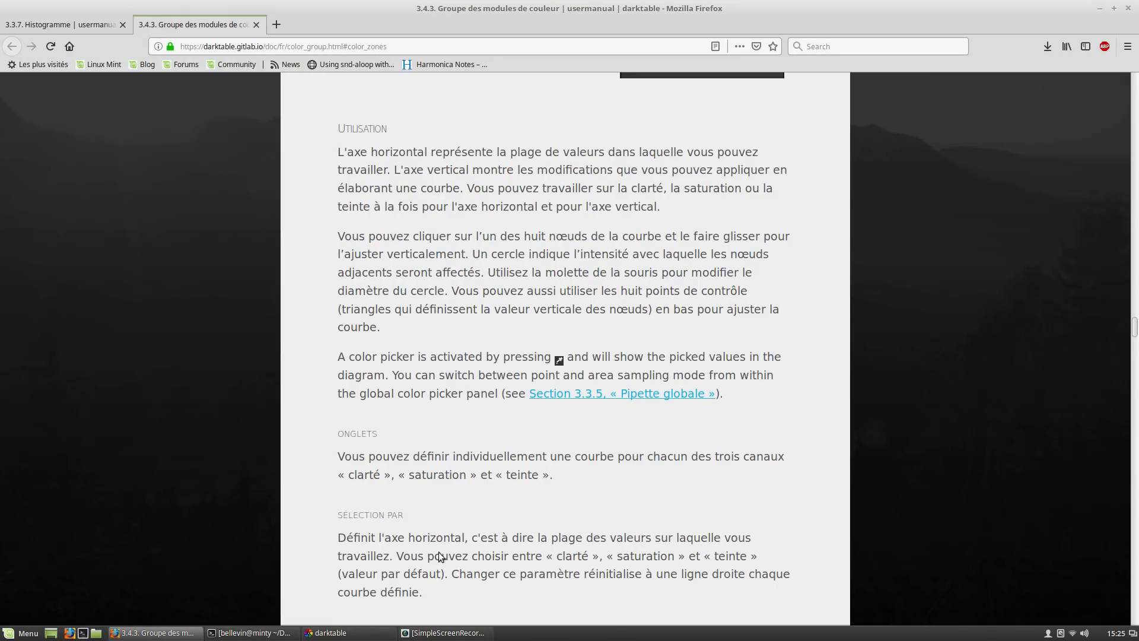
Switch back to darktable and collapse the filmique module in the favourites group.
click(355, 634)
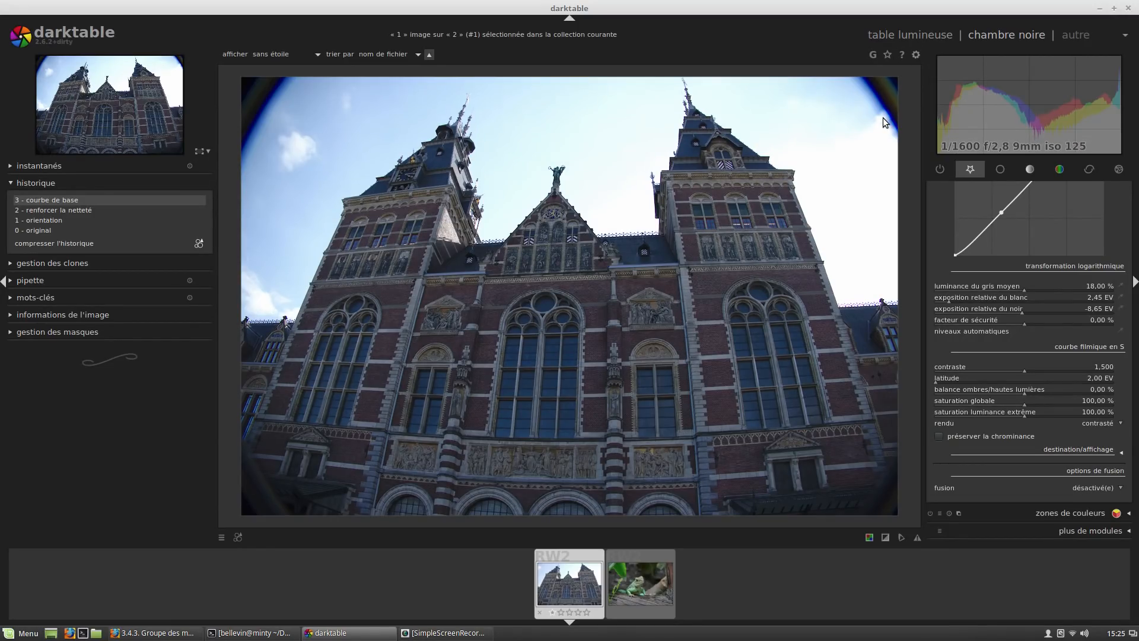
drag(1132, 392, 1133, 236)
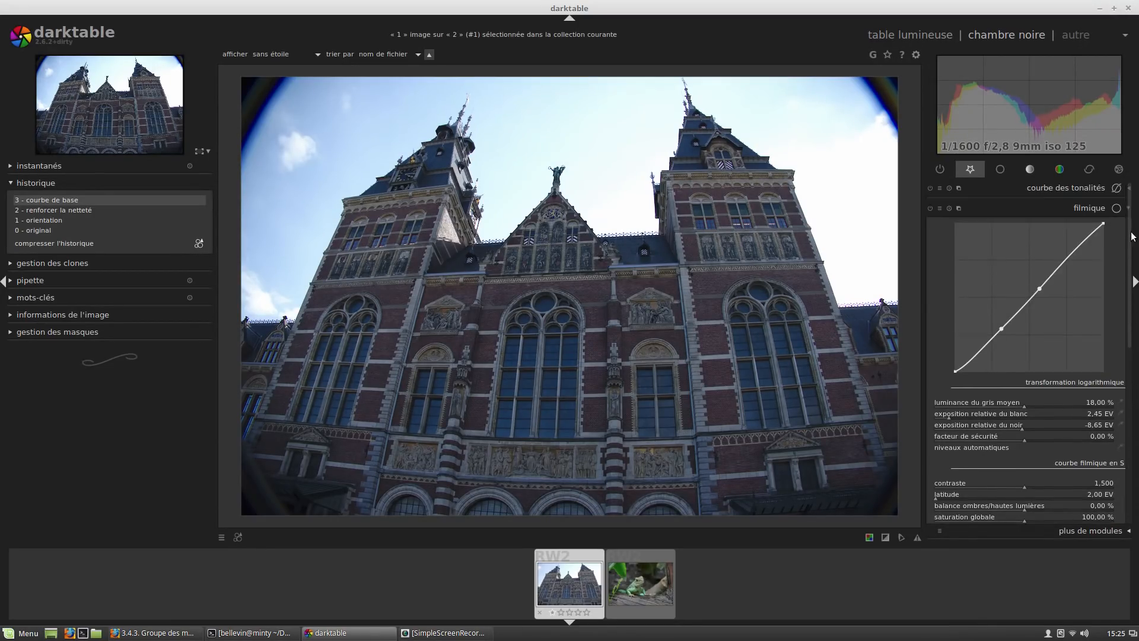
click(1078, 212)
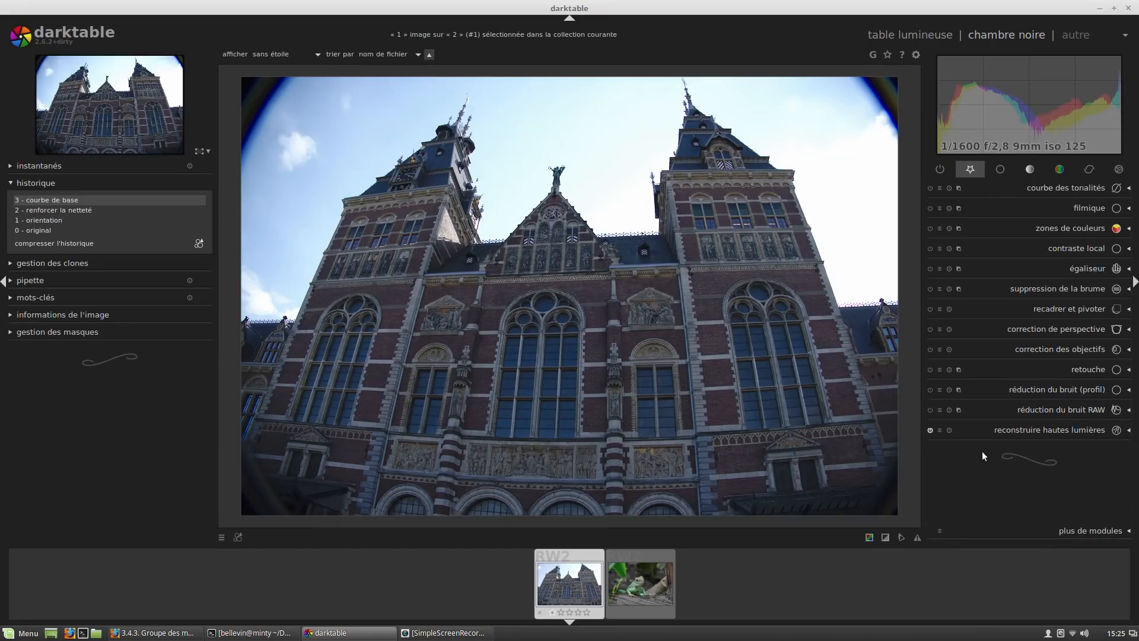
Look through the basic, tone, colour, correction and effect module groups, ending on the basic group.
click(1002, 170)
click(1032, 167)
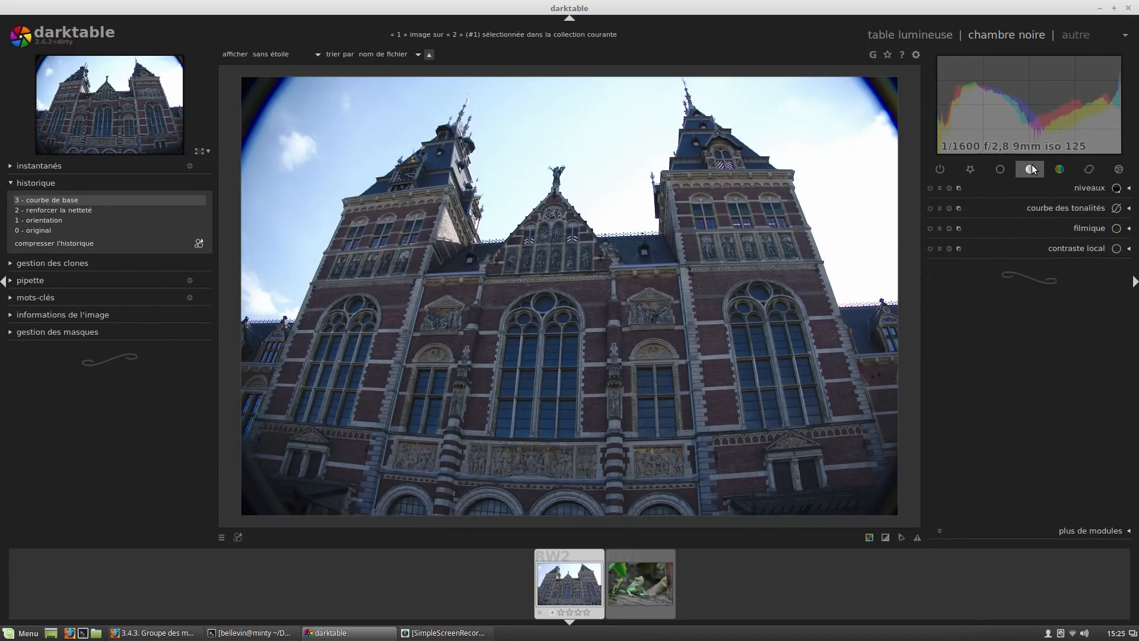
click(1059, 170)
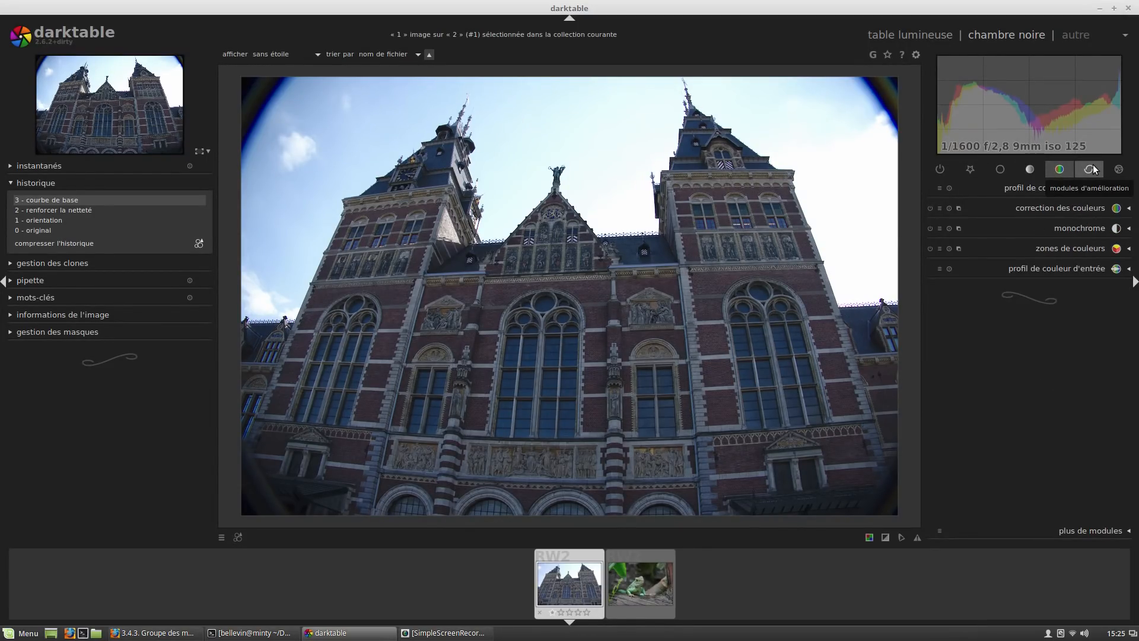
click(1089, 170)
click(1125, 170)
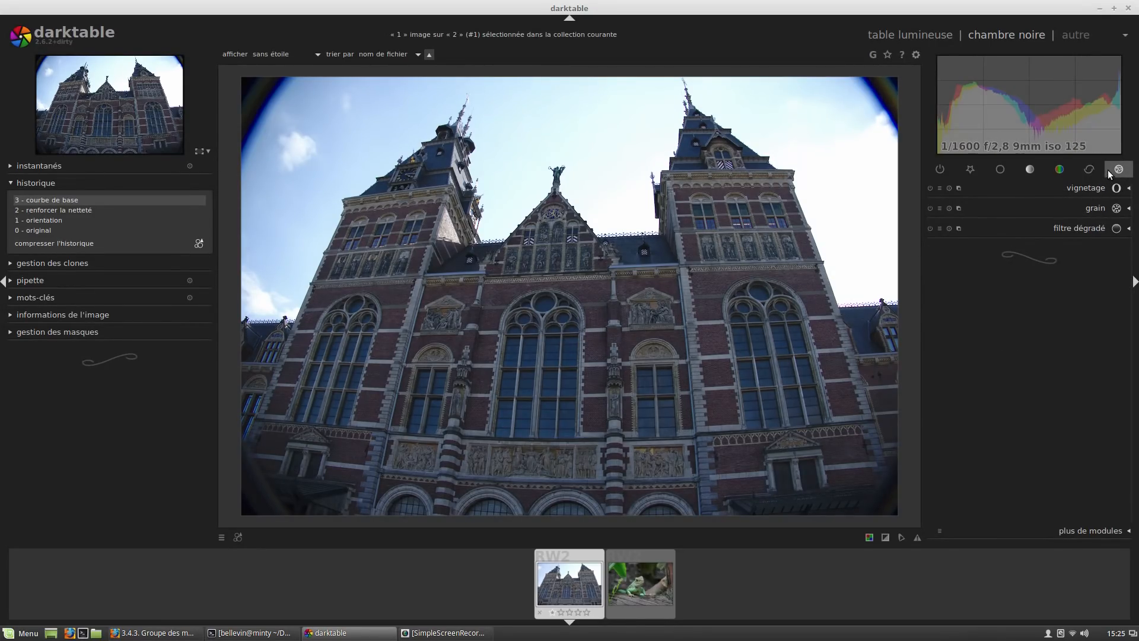
click(1003, 170)
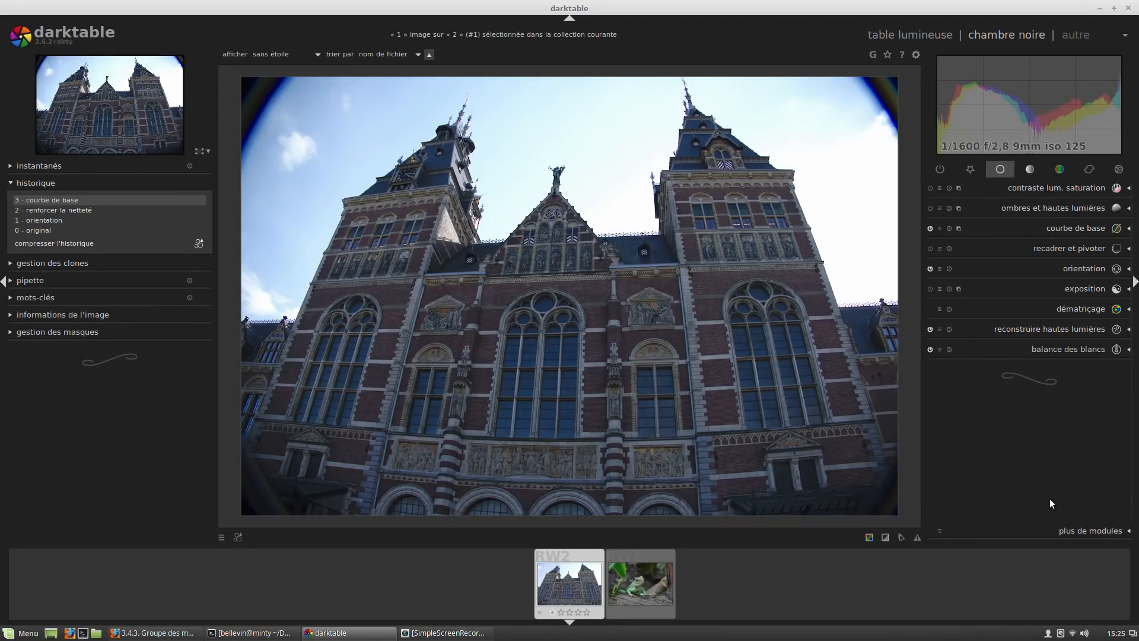
In the list of additional modules, mark contraste lum. saturation as a favourite, and hide it from the module groups.
click(1092, 528)
scroll(1031, 469, up, 1)
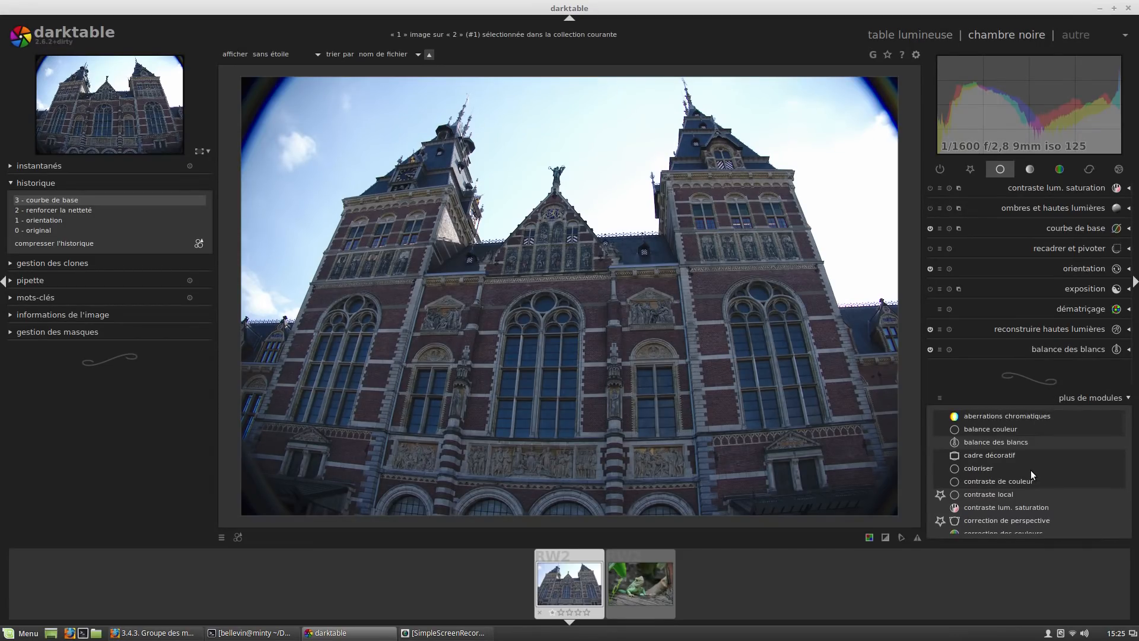
scroll(1025, 456, down, 3)
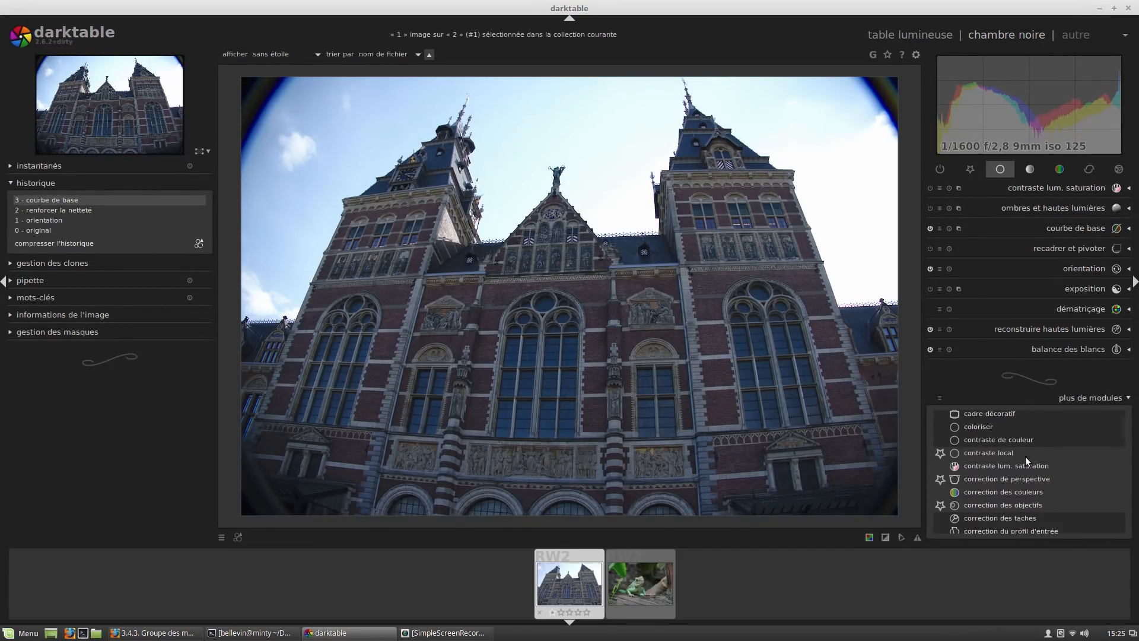
click(1003, 466)
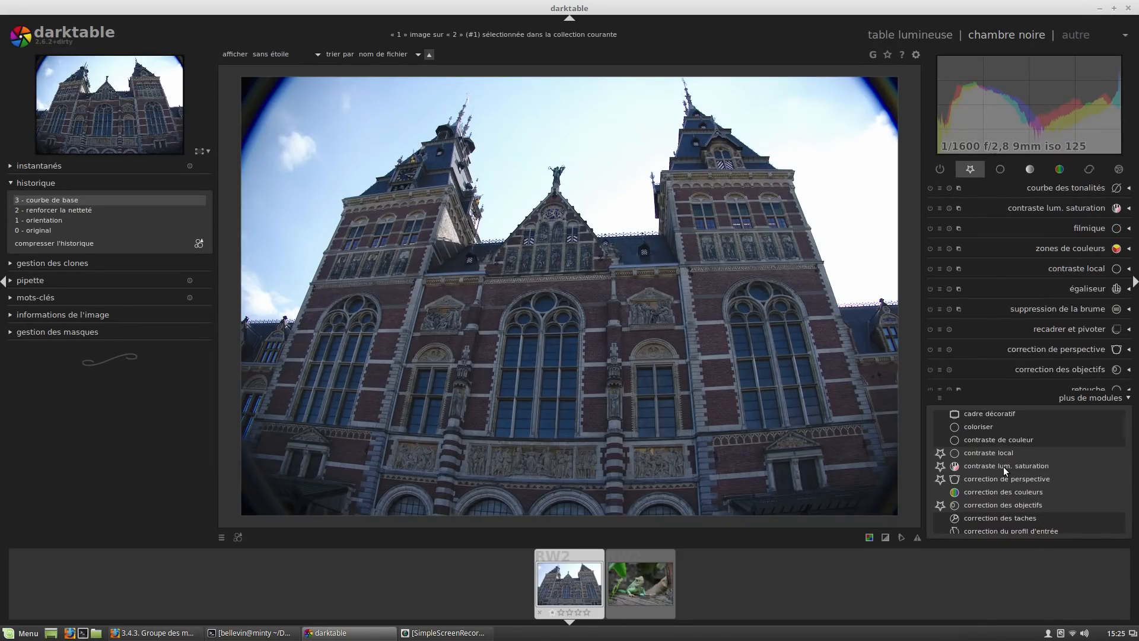
click(1003, 466)
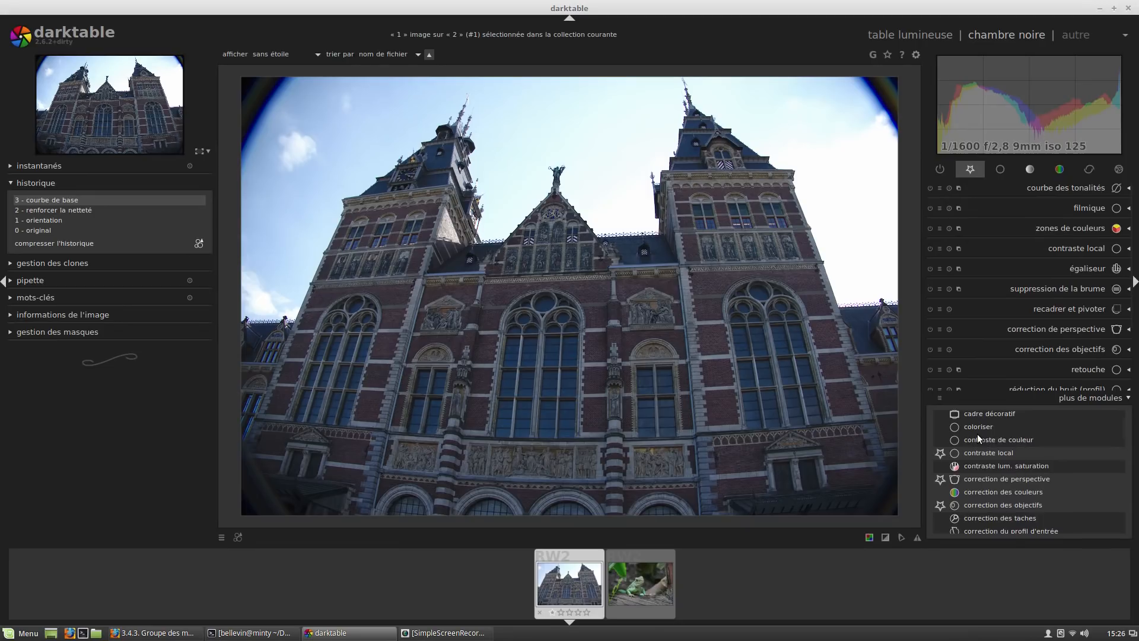
Cycle the contraste de couleur module through shown, favourite and hidden.
click(1009, 439)
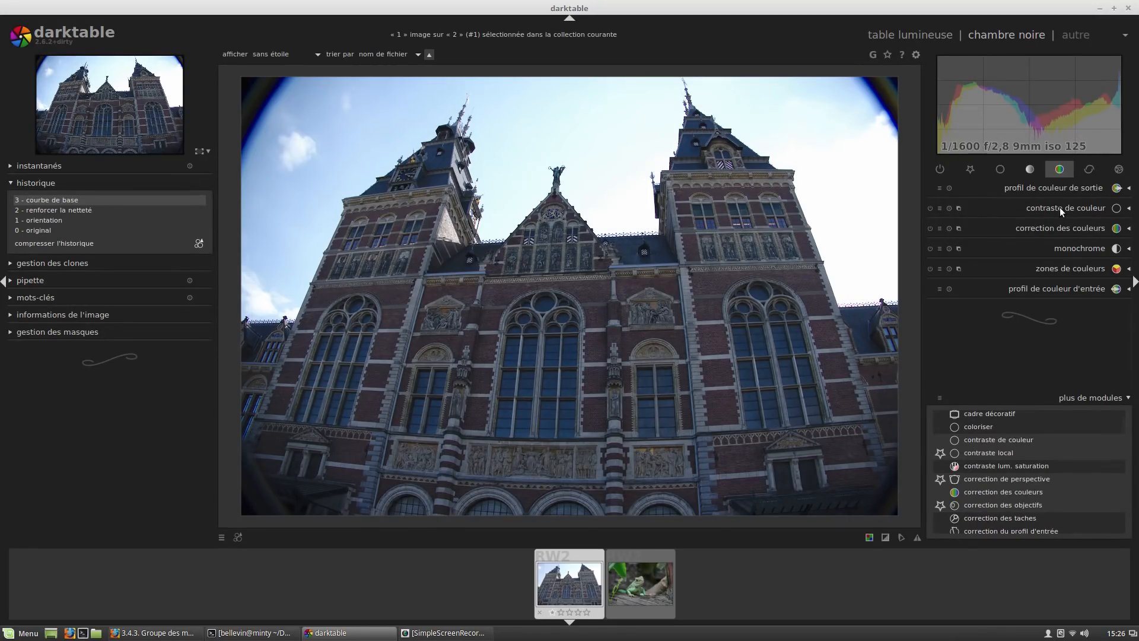
click(977, 440)
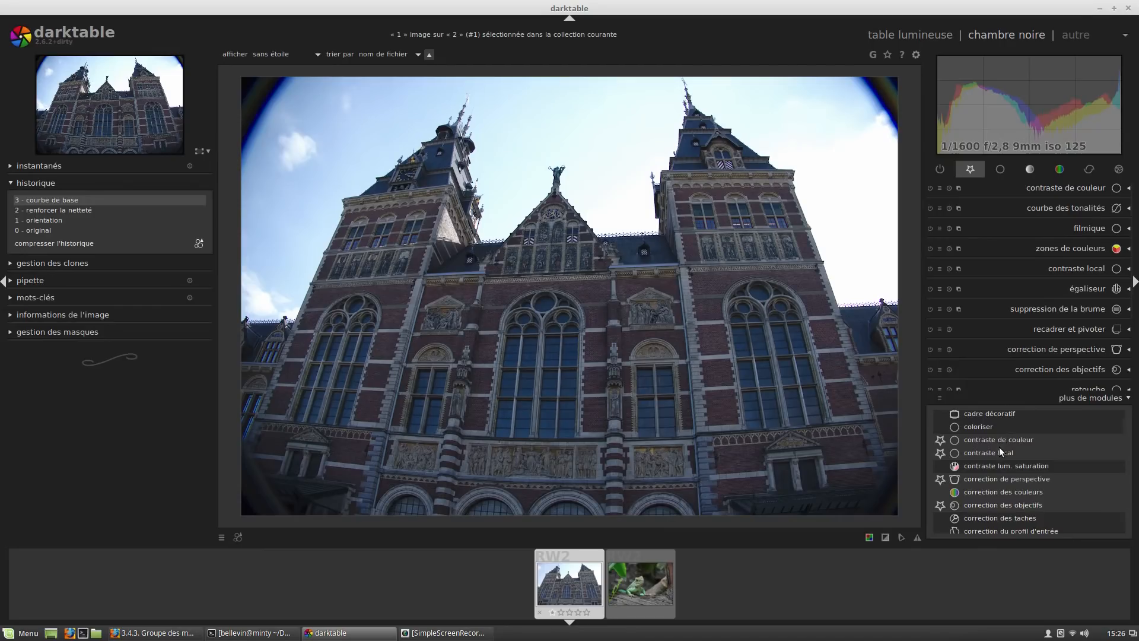
click(1001, 440)
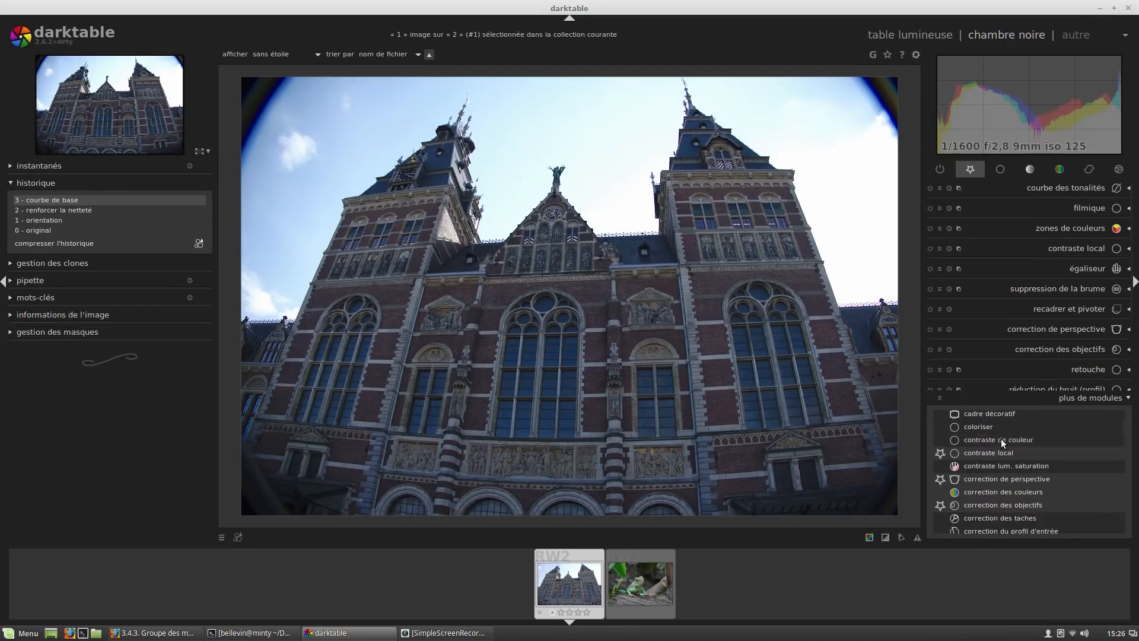
Collapse the list of additional modules and examine its presets without applying one.
click(1067, 400)
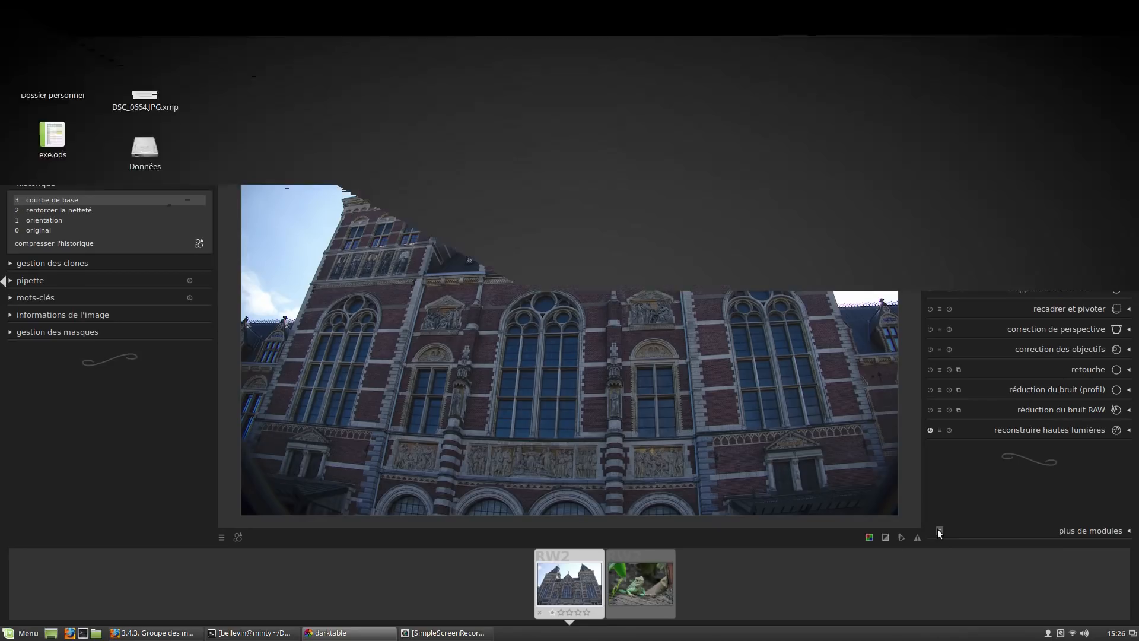
click(938, 530)
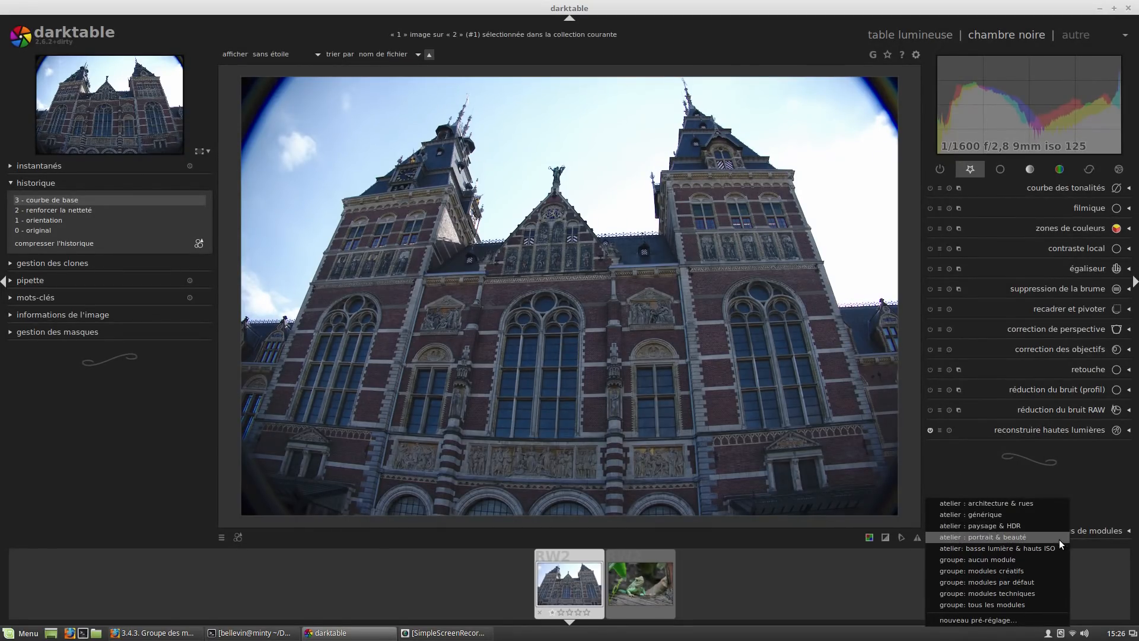
click(1089, 489)
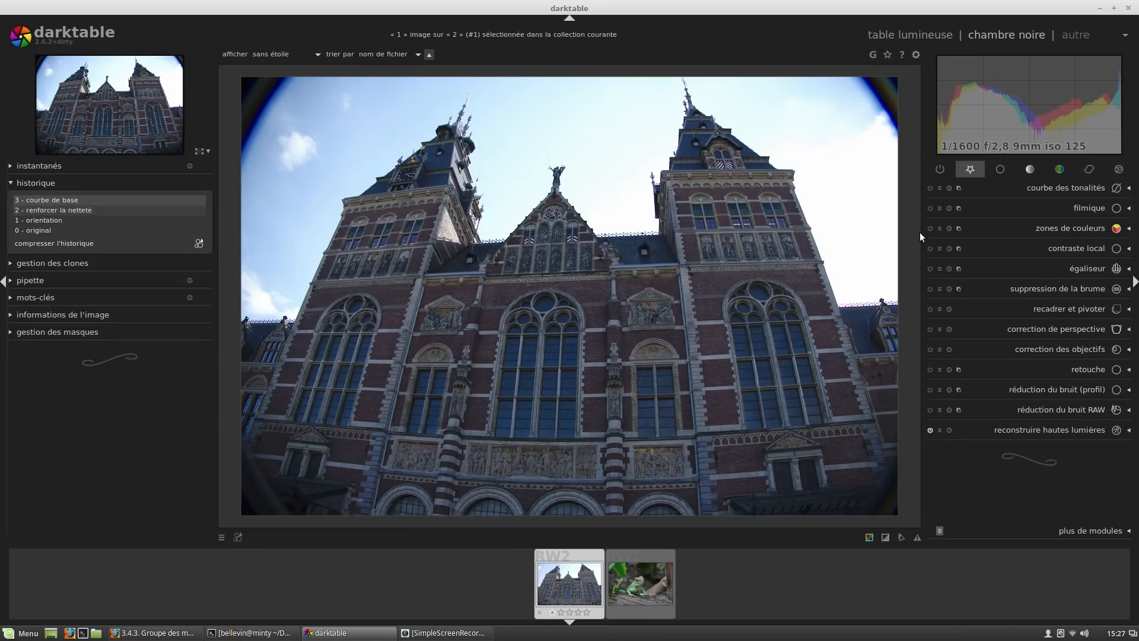
Disable the courbe de base module in the basic group and collapse it.
click(994, 170)
click(995, 210)
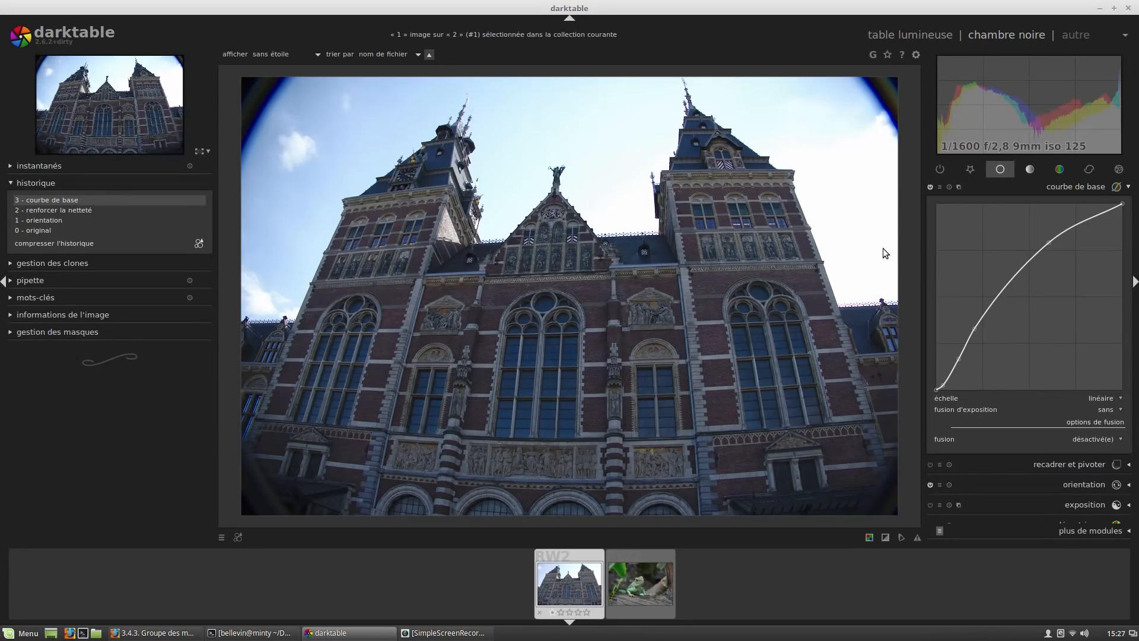
click(928, 187)
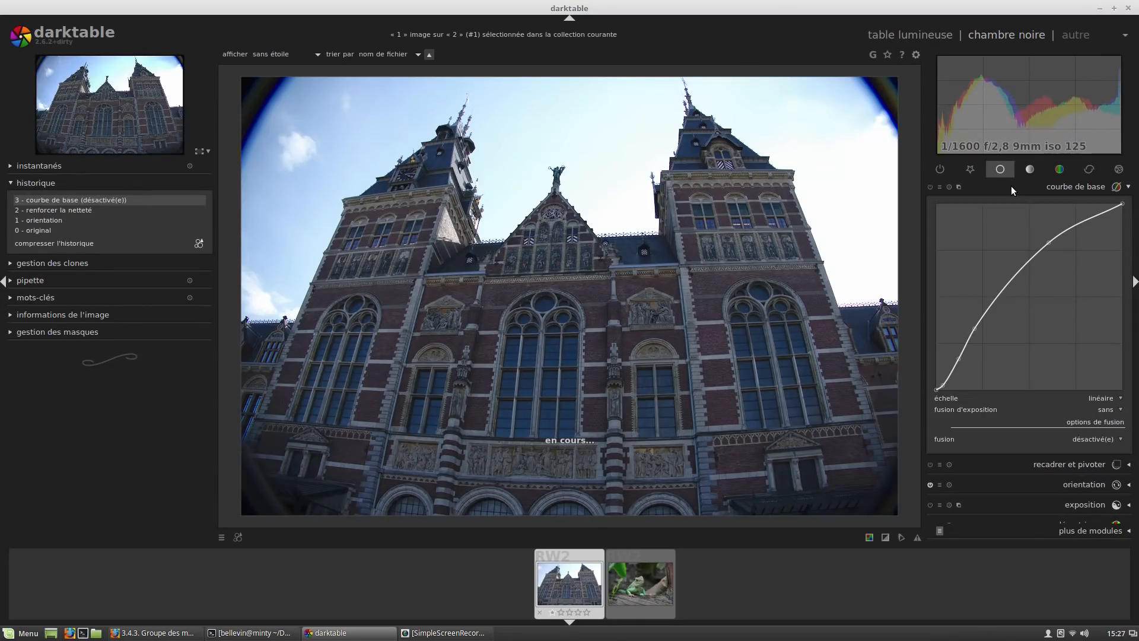
click(1011, 187)
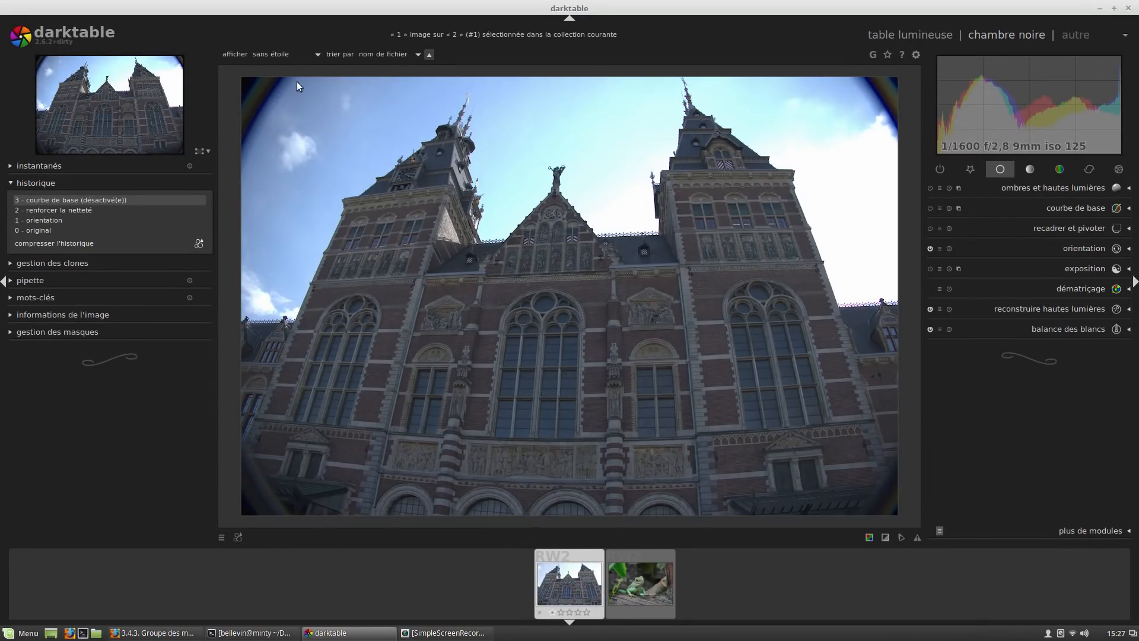
Enable the correction des objectifs module from the favourites group.
click(970, 170)
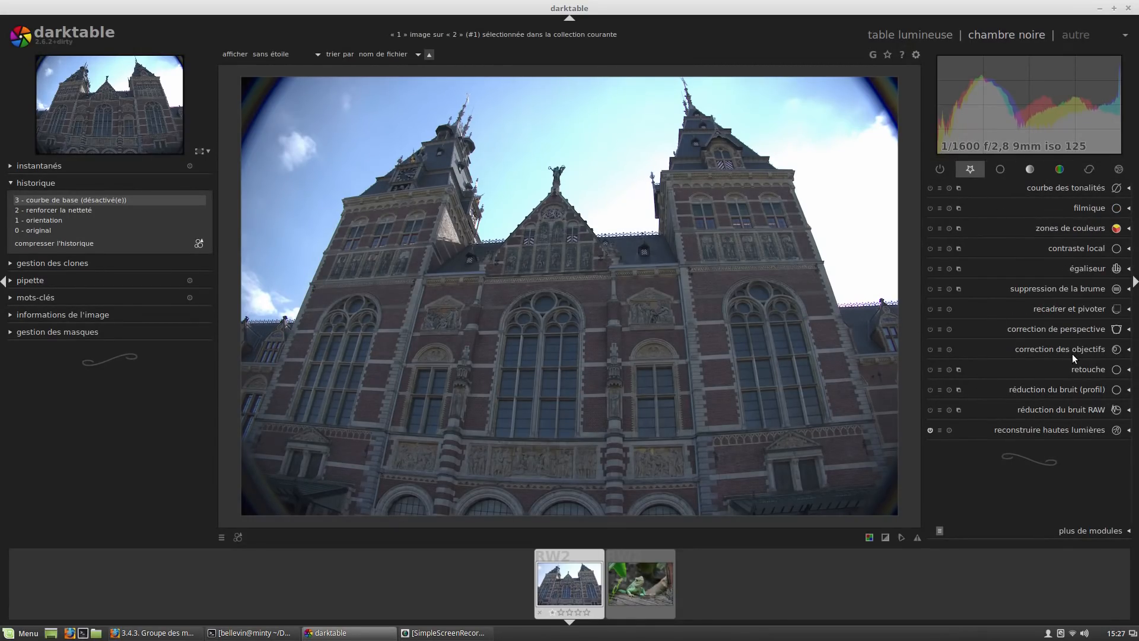
click(931, 349)
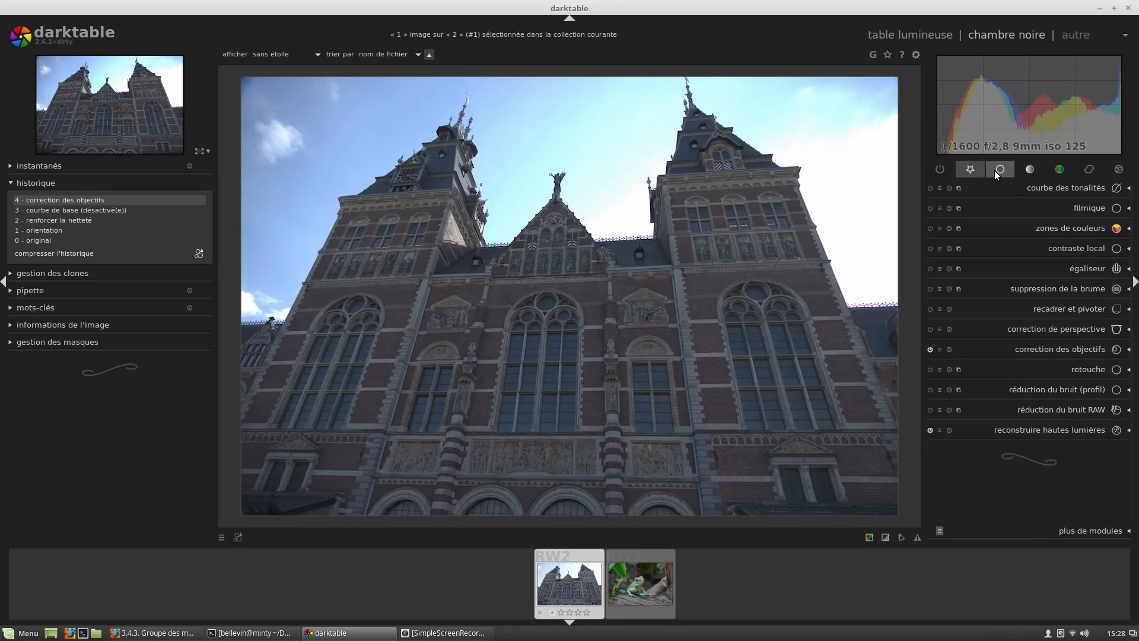
Set the reconstruire hautes lumières method to "reconstruire dans LCh", comparing it with "tronquer les hautes lumières".
click(1035, 434)
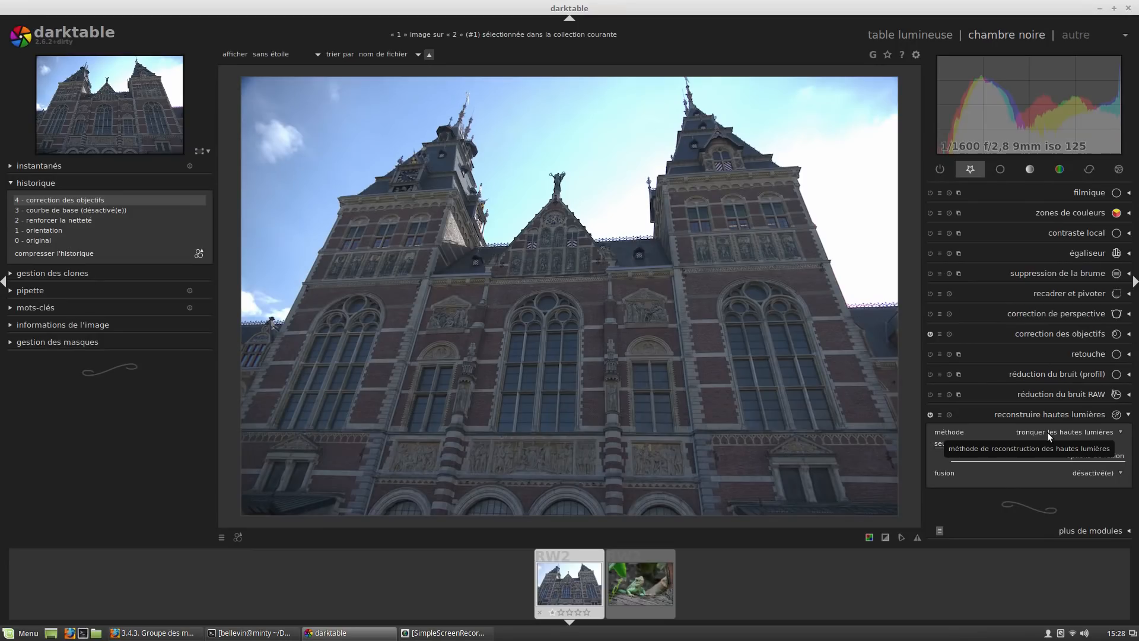
scroll(1048, 432, down, 1)
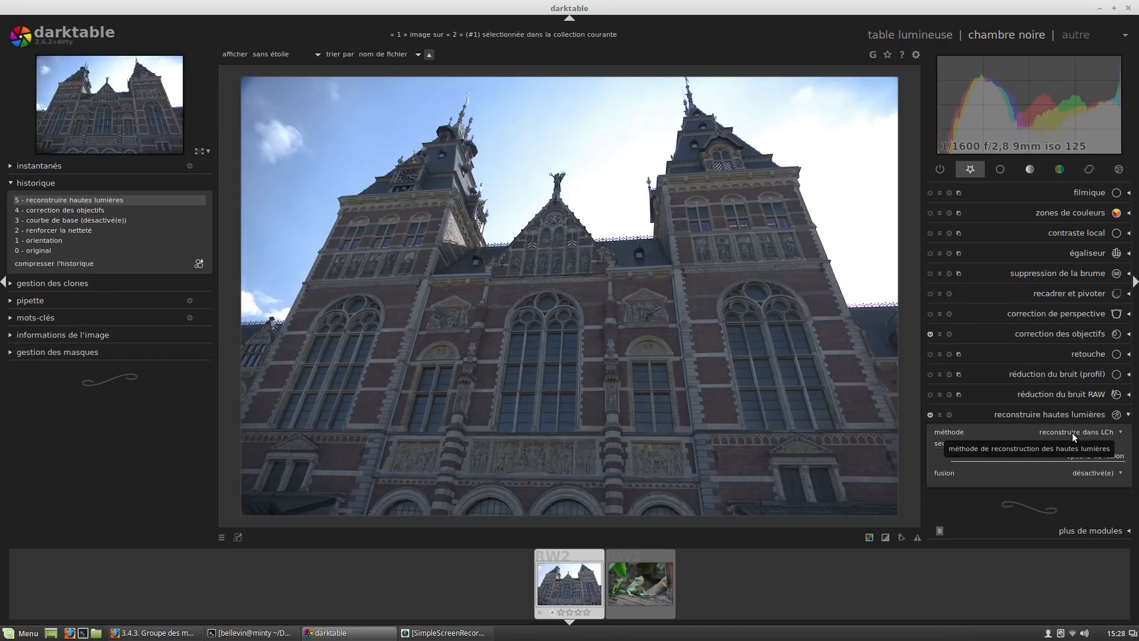
scroll(1074, 435, up, 1)
scroll(1074, 435, down, 1)
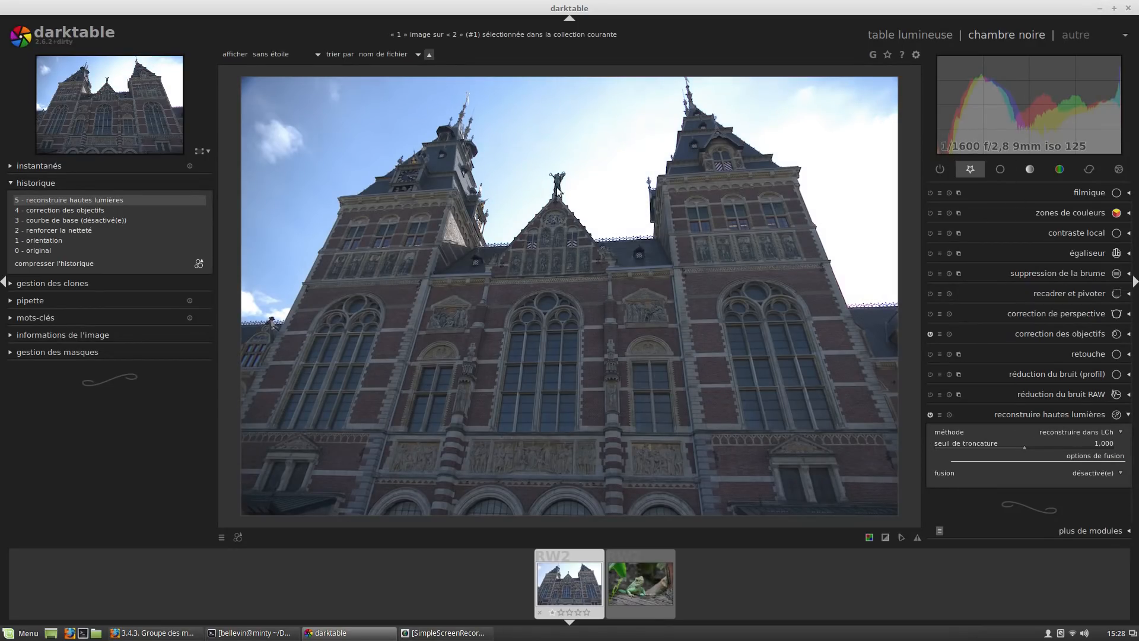
Open the exposition module in the basic group and lower the exposure to -0,85 EV.
click(1000, 172)
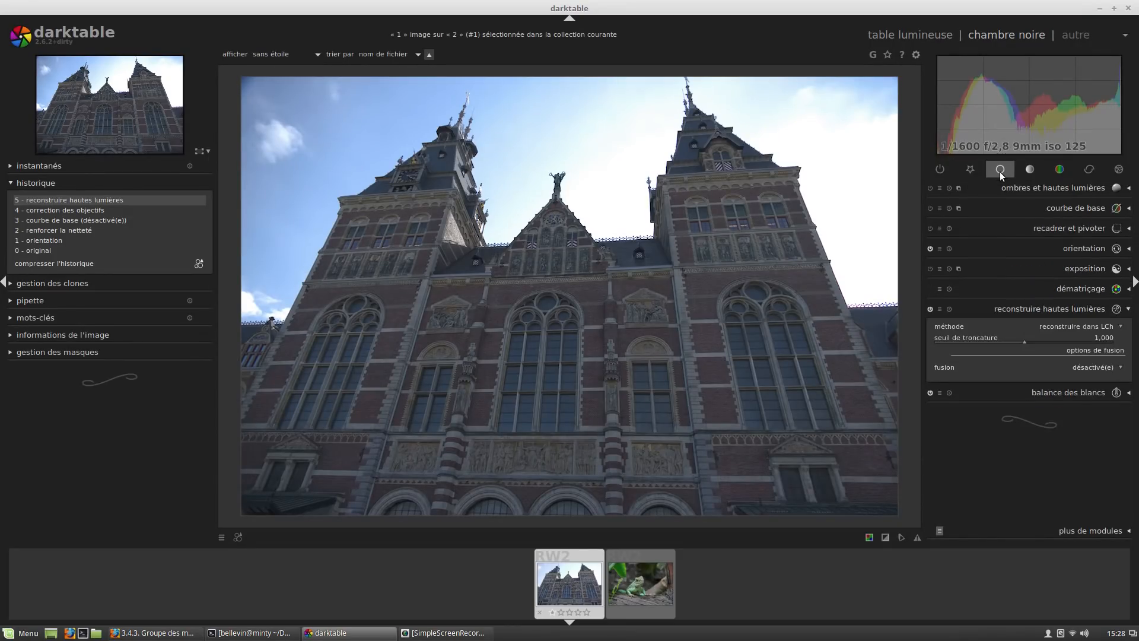
click(1069, 270)
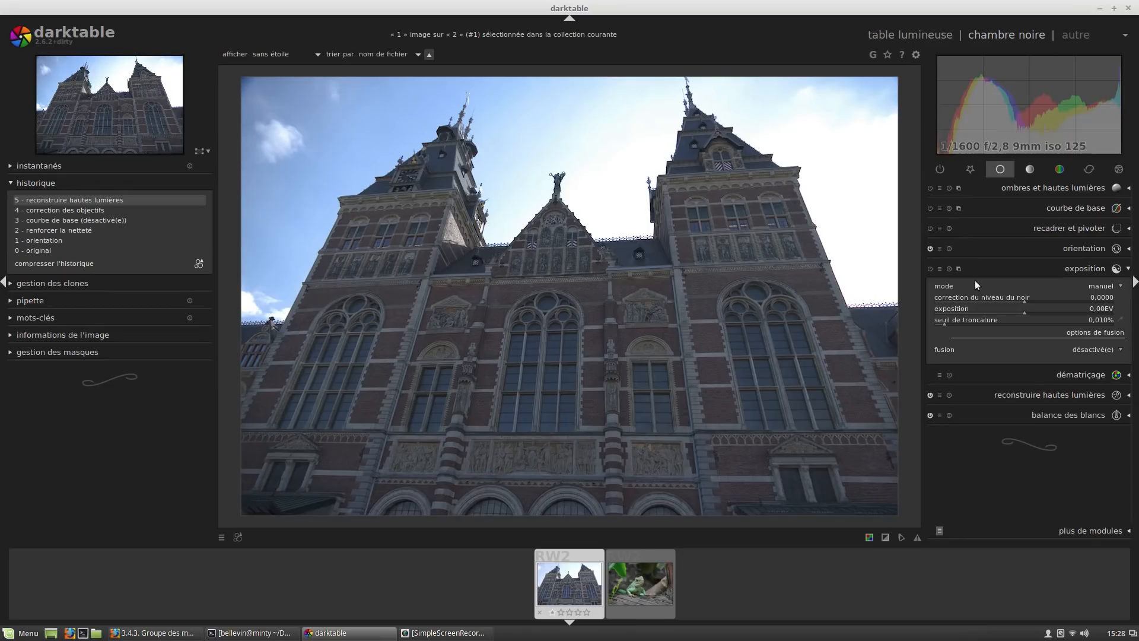
click(1017, 310)
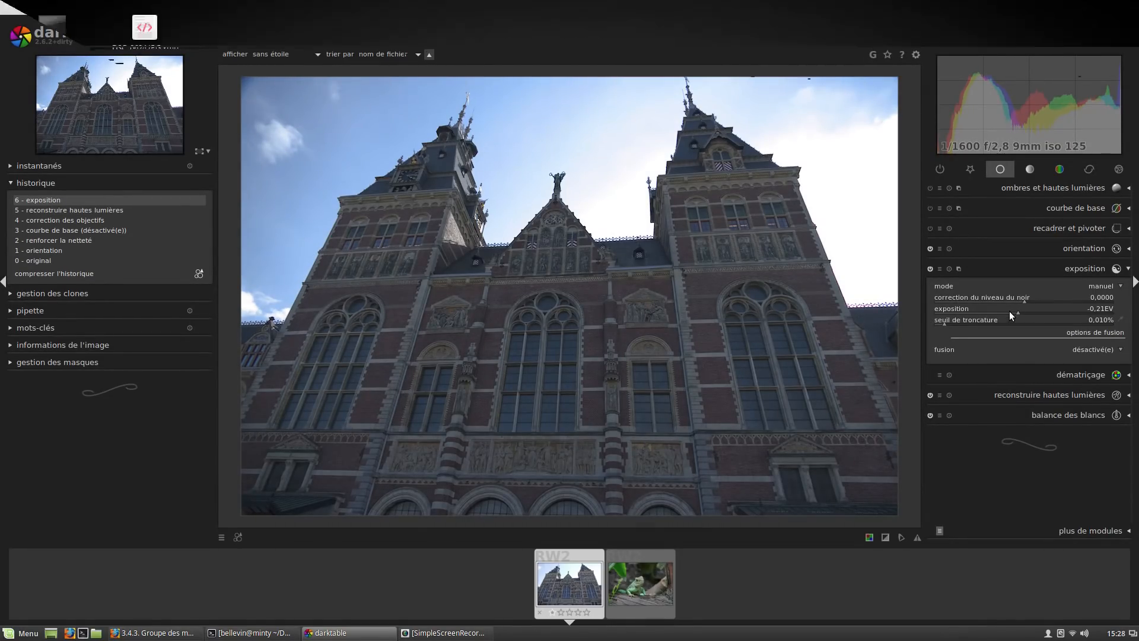
click(999, 309)
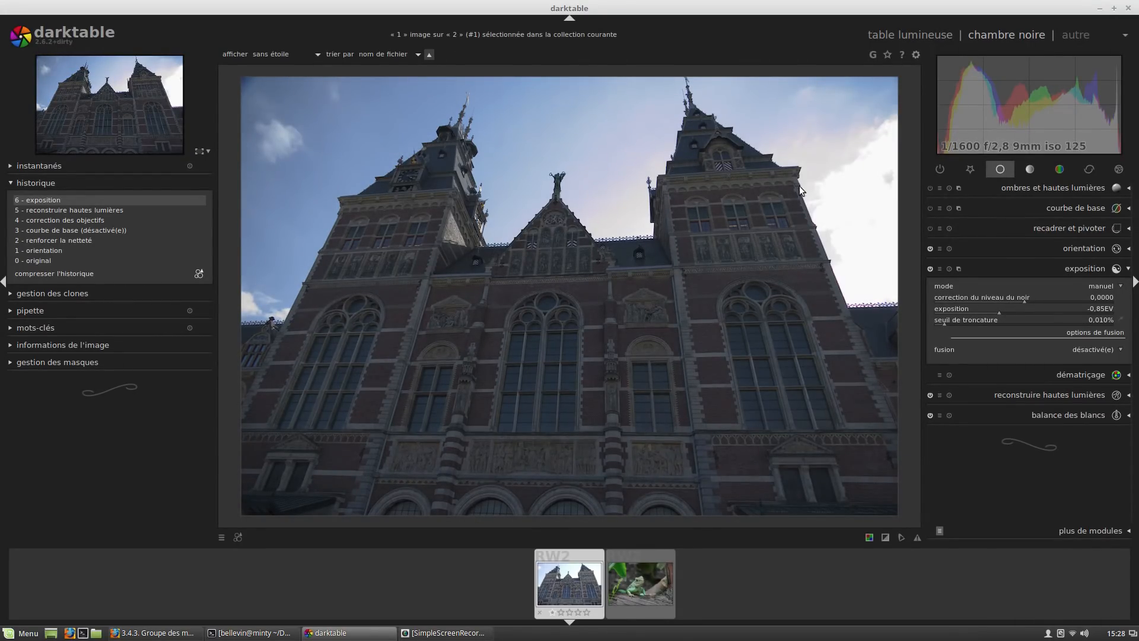
Switch the highlight reconstruction method to "tronquer les hautes lumières" and back for comparison, and collapse the module.
click(1049, 394)
scroll(1070, 326, up, 1)
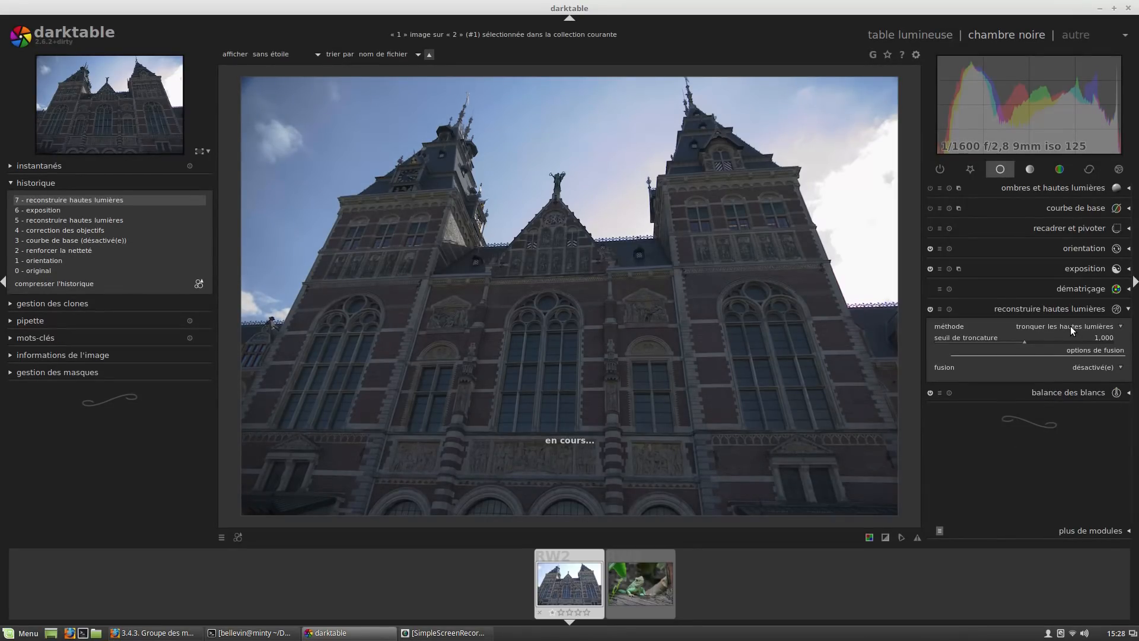
scroll(1070, 325, down, 1)
click(1060, 310)
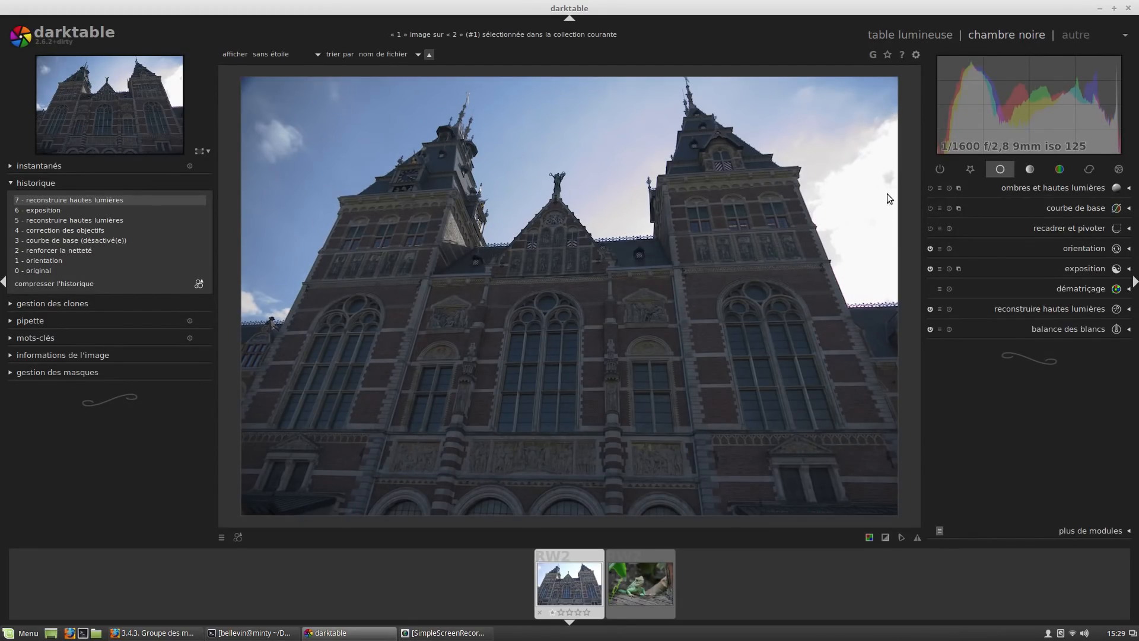
Set the exposure to -0,59 EV in the exposition module.
click(1080, 268)
click(1008, 309)
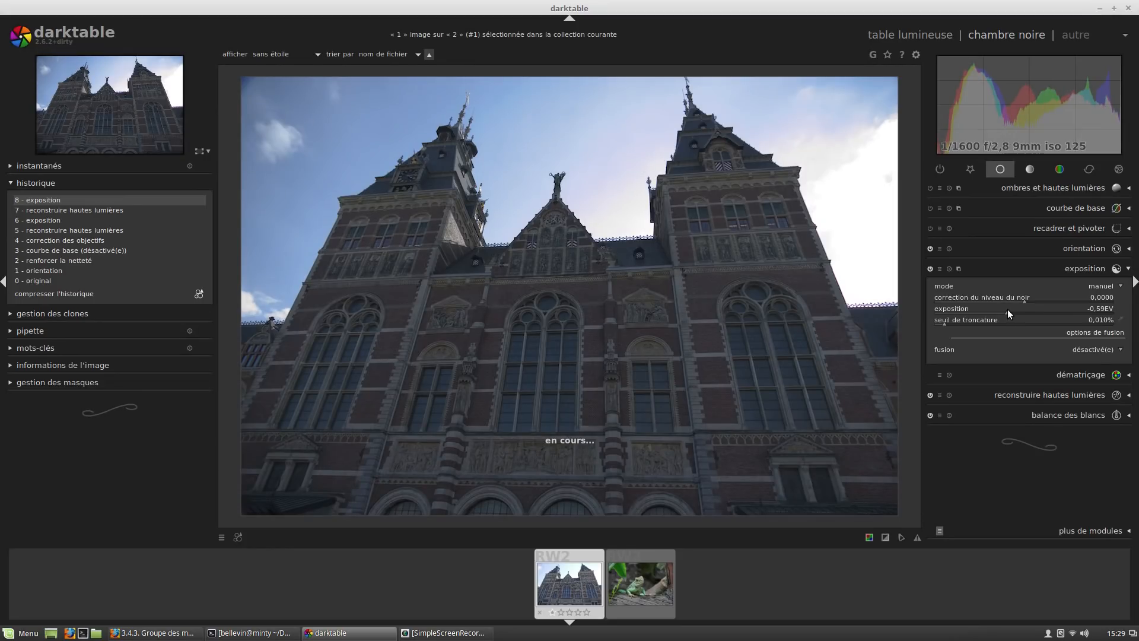
Collapse the exposition module, open filmique from the favourites group and set its levels with niveaux automatiques over the whole image.
scroll(1007, 309, up, 3)
click(993, 269)
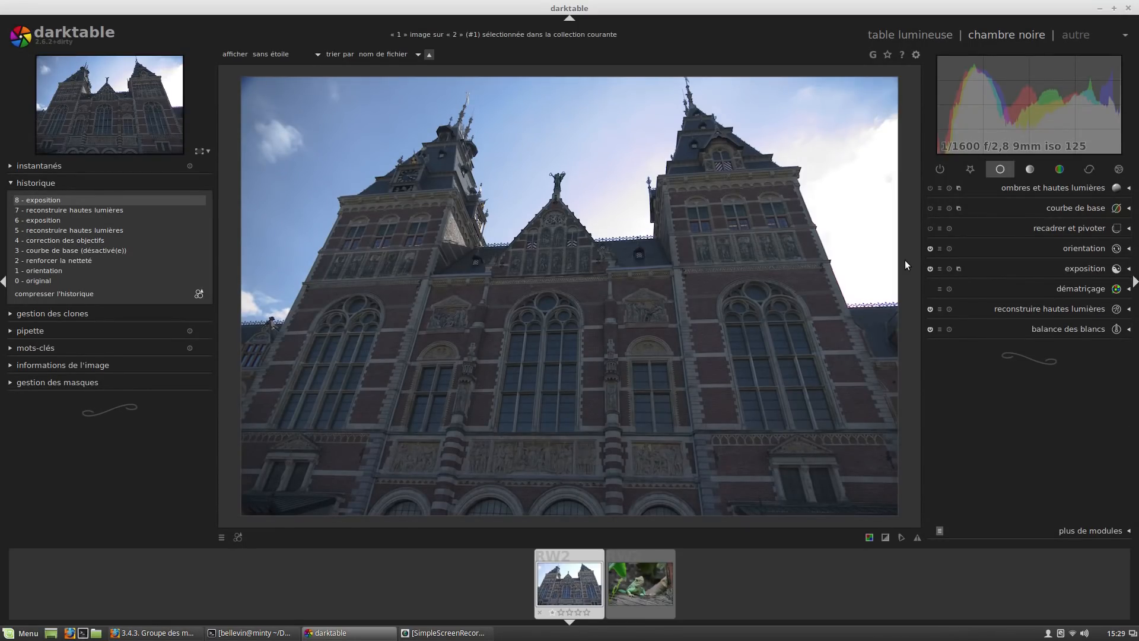
click(970, 169)
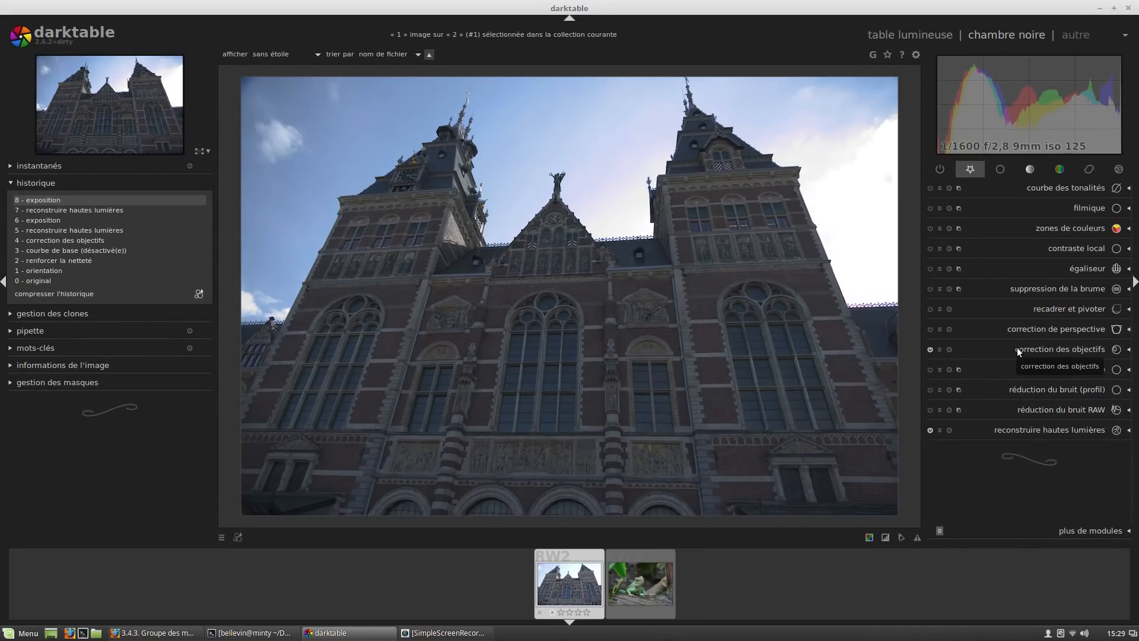
click(1093, 209)
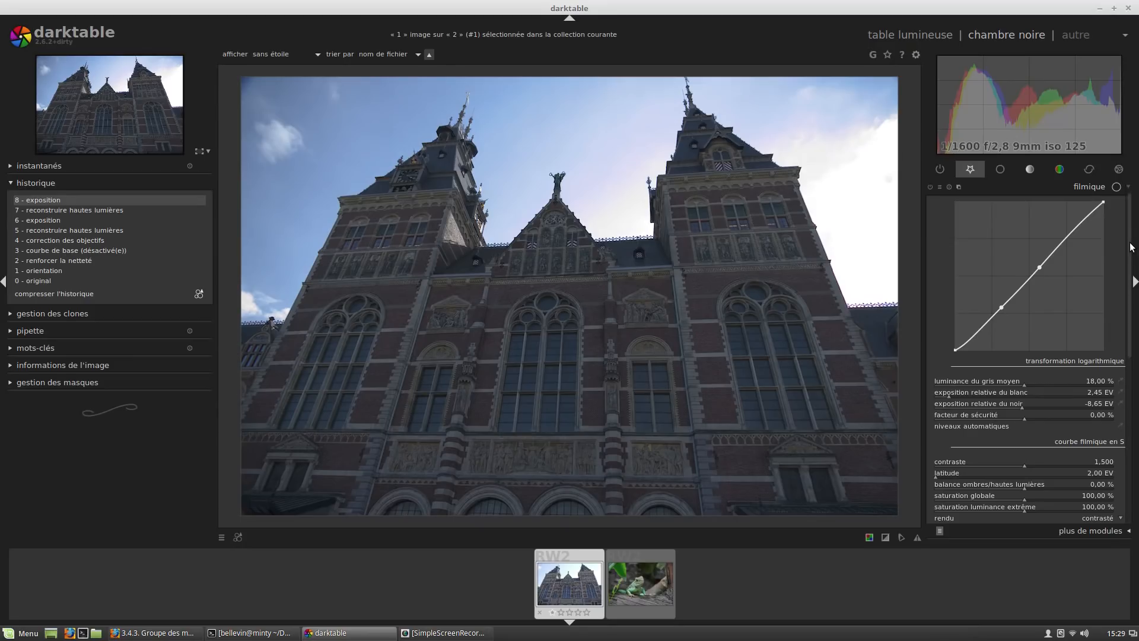
drag(1130, 243, 1122, 254)
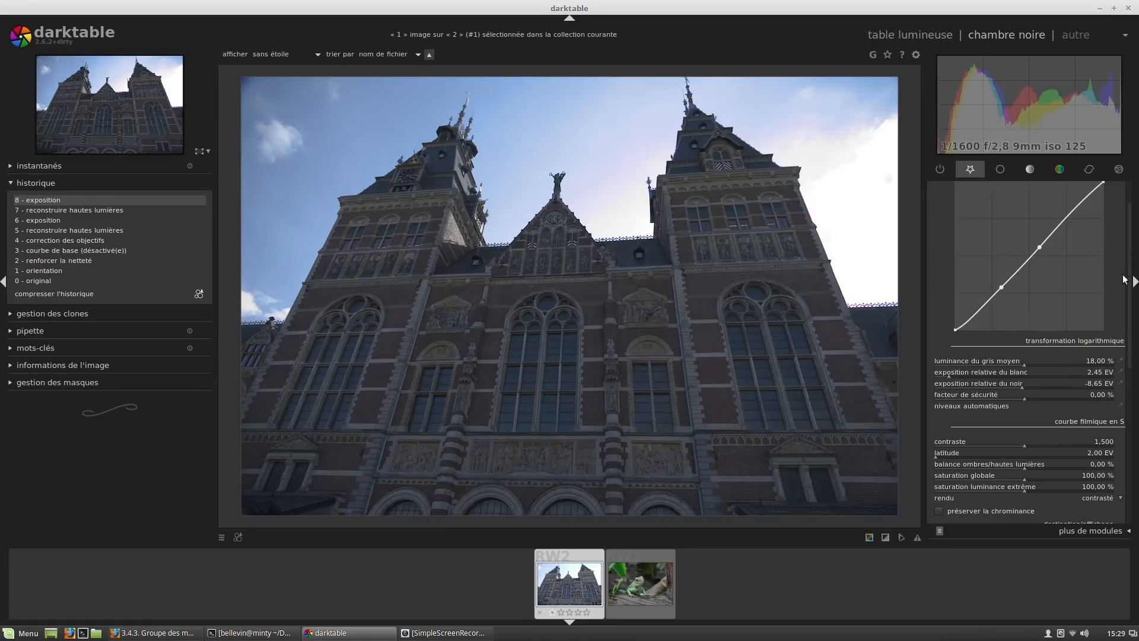
click(1122, 409)
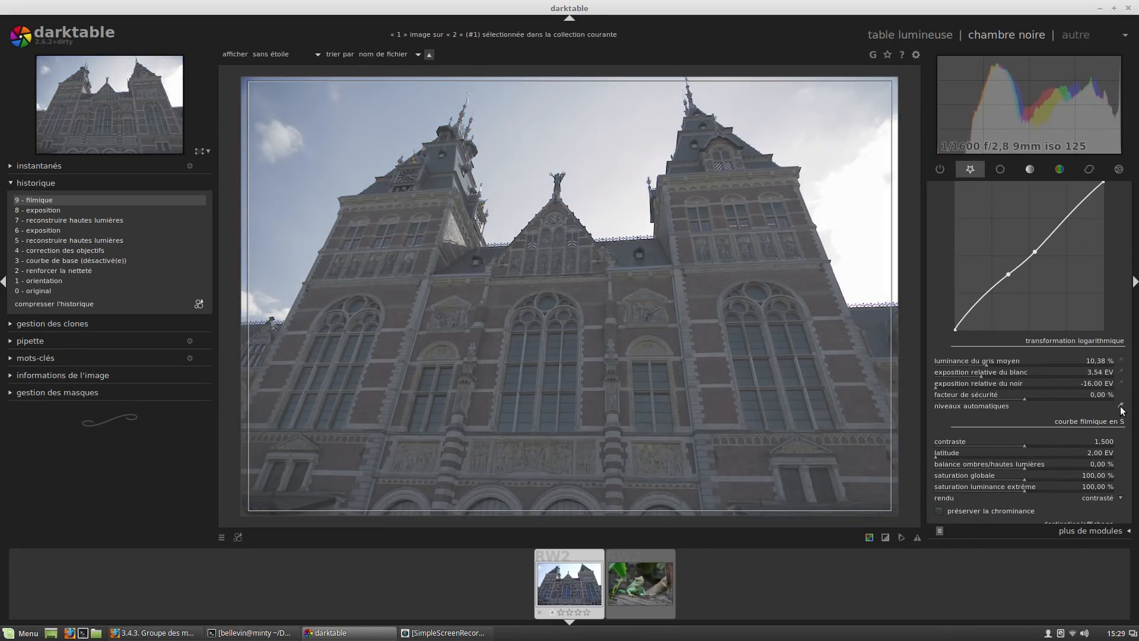
click(1122, 408)
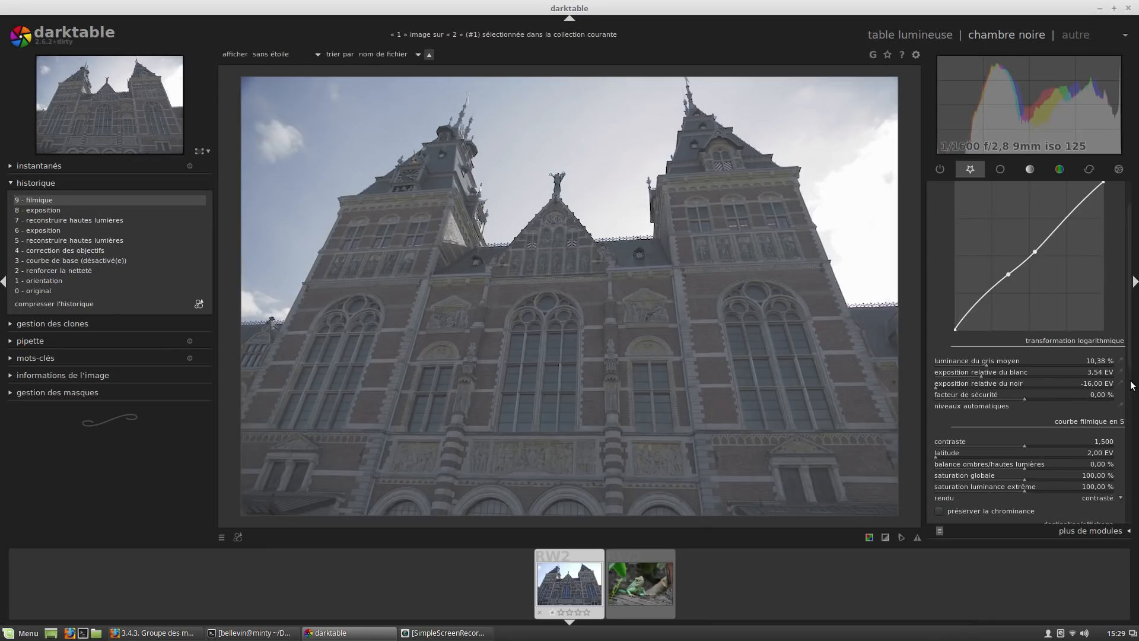
Open the réduction du bruit RAW module and raise seuil de bruit to 0,100.
drag(1129, 353, 1129, 363)
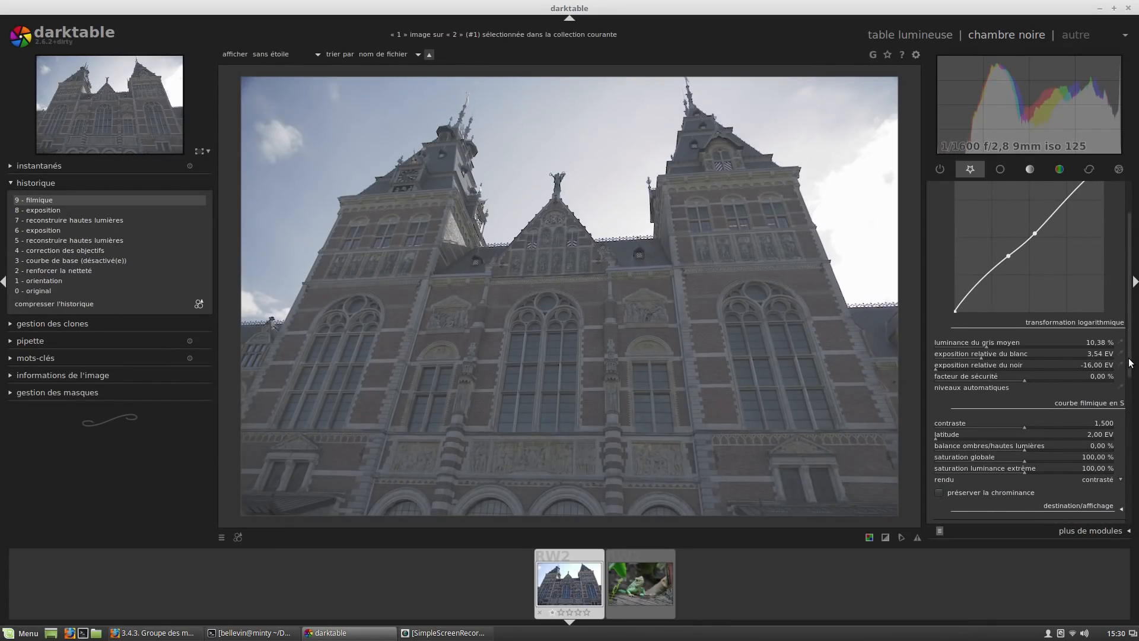
drag(1129, 363, 1129, 367)
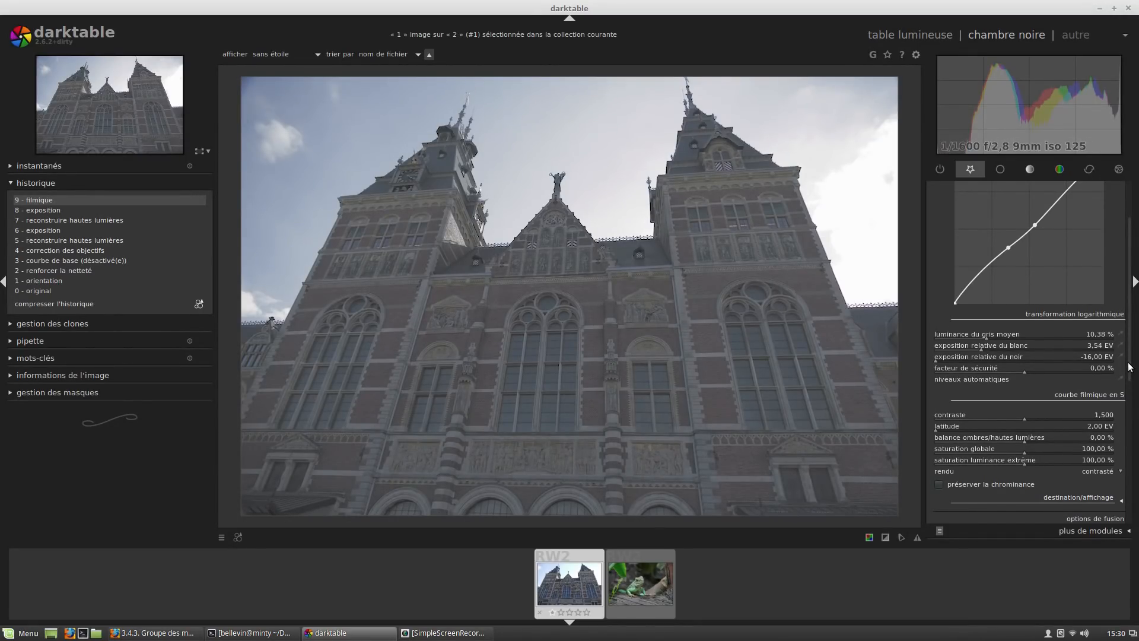
scroll(1056, 415, down, 8)
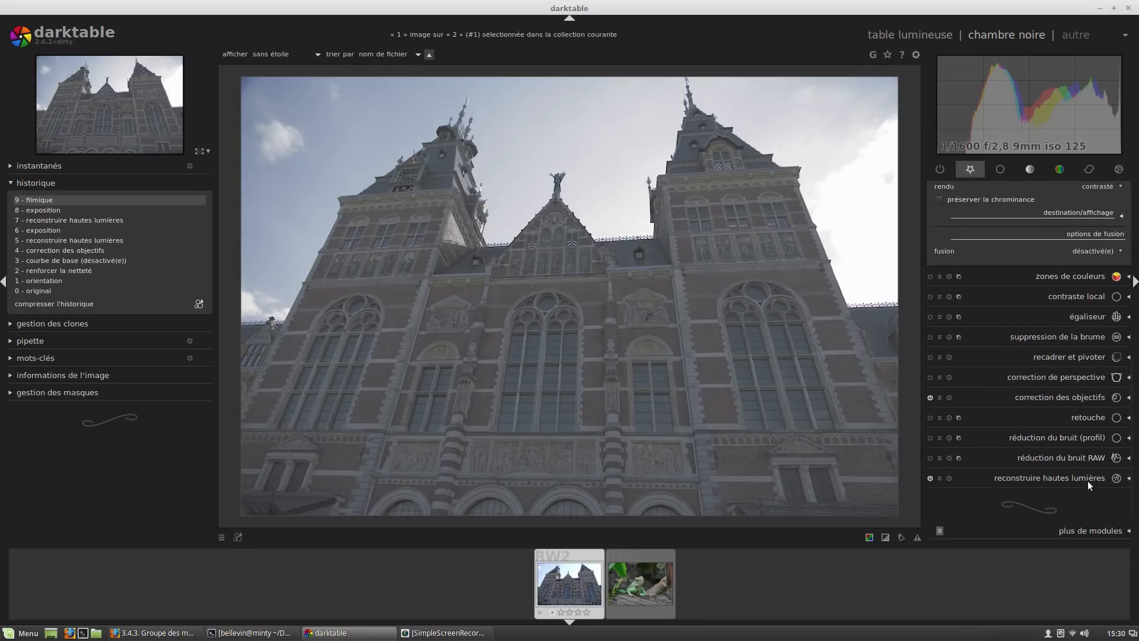
click(1056, 459)
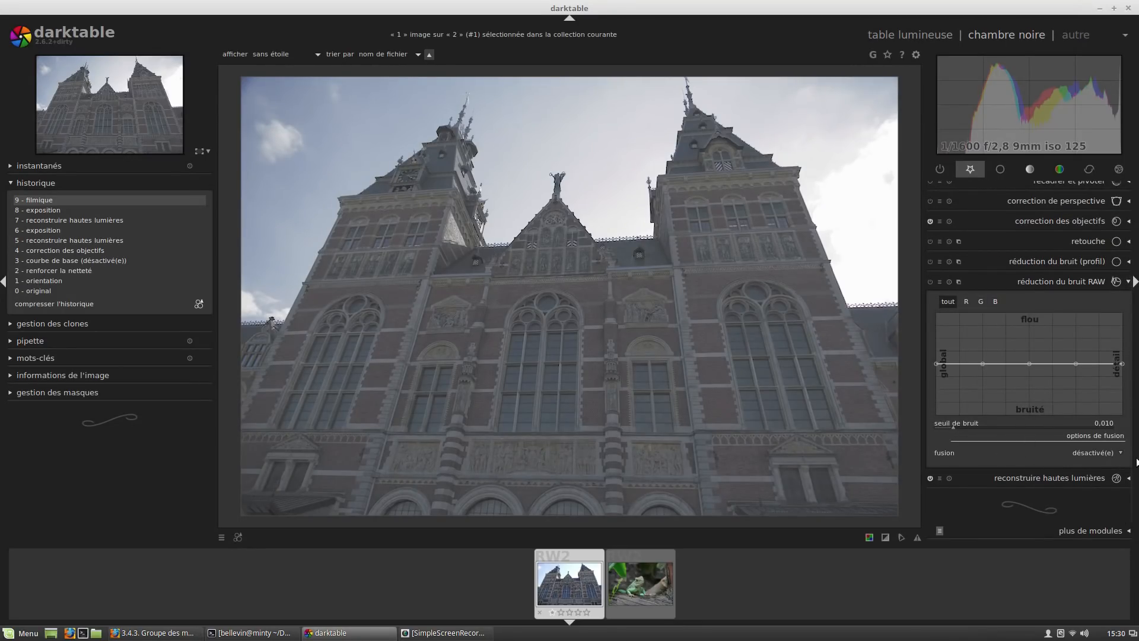
click(1119, 428)
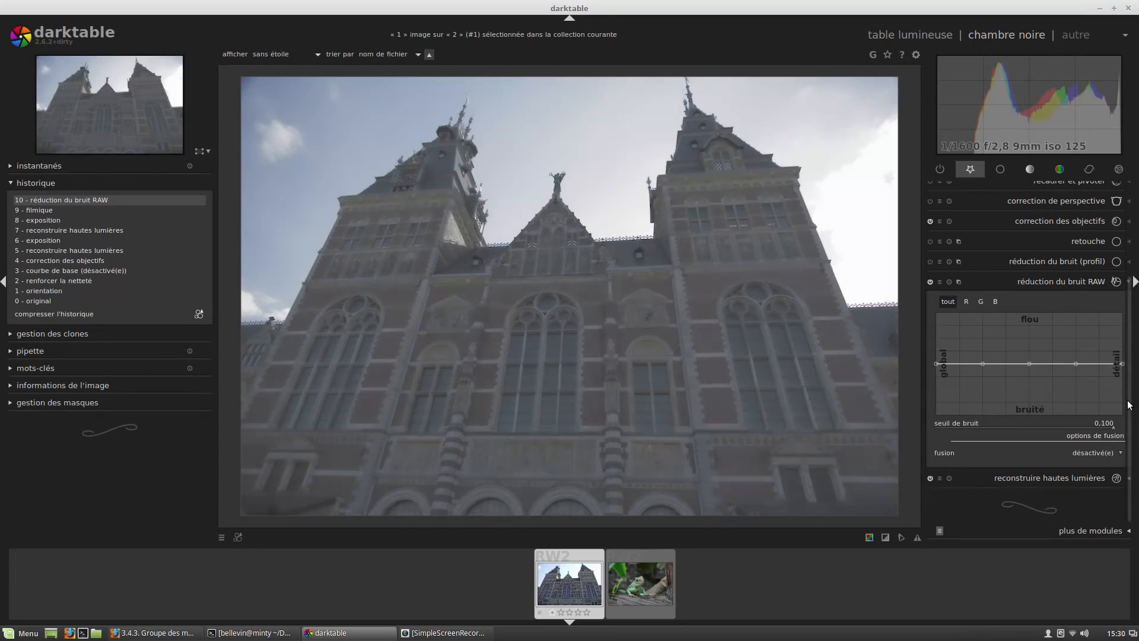
scroll(1118, 298, up, 4)
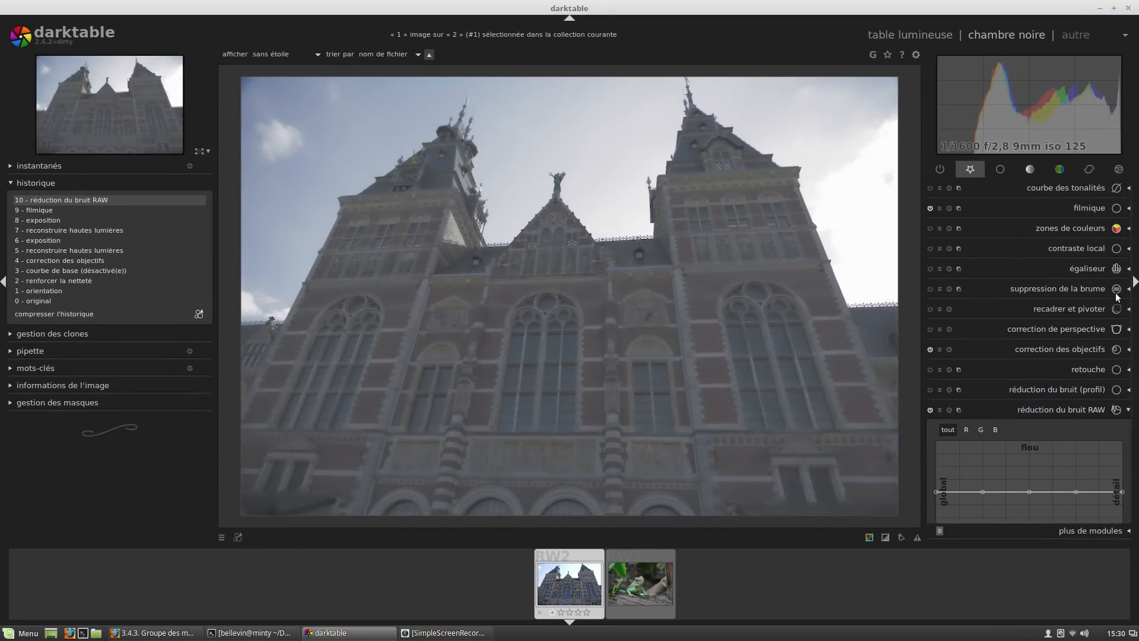
Auto-adjust exposition relative du noir in filmique from the whole image, and switch off the réduction du bruit RAW module.
click(1096, 205)
click(1121, 404)
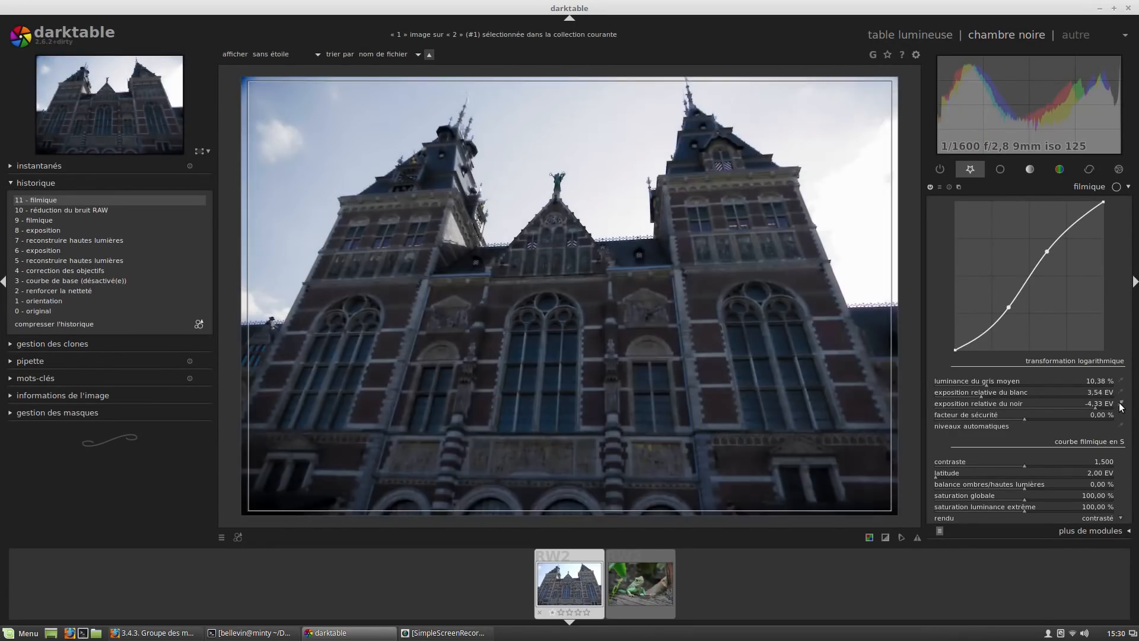
click(1121, 405)
drag(1129, 342, 1138, 576)
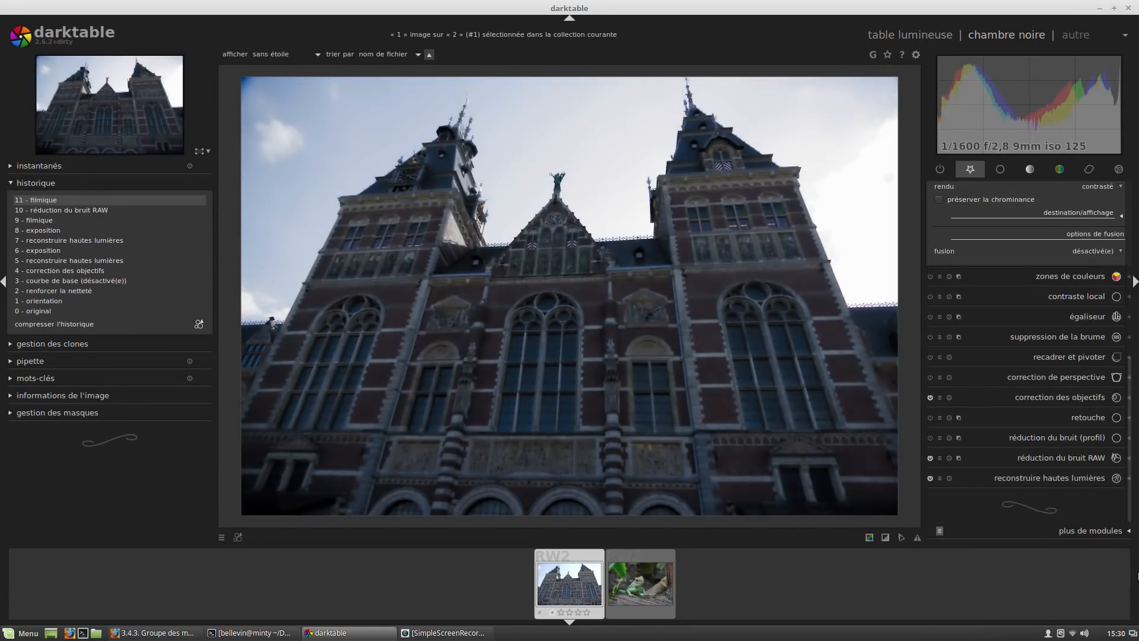
click(929, 458)
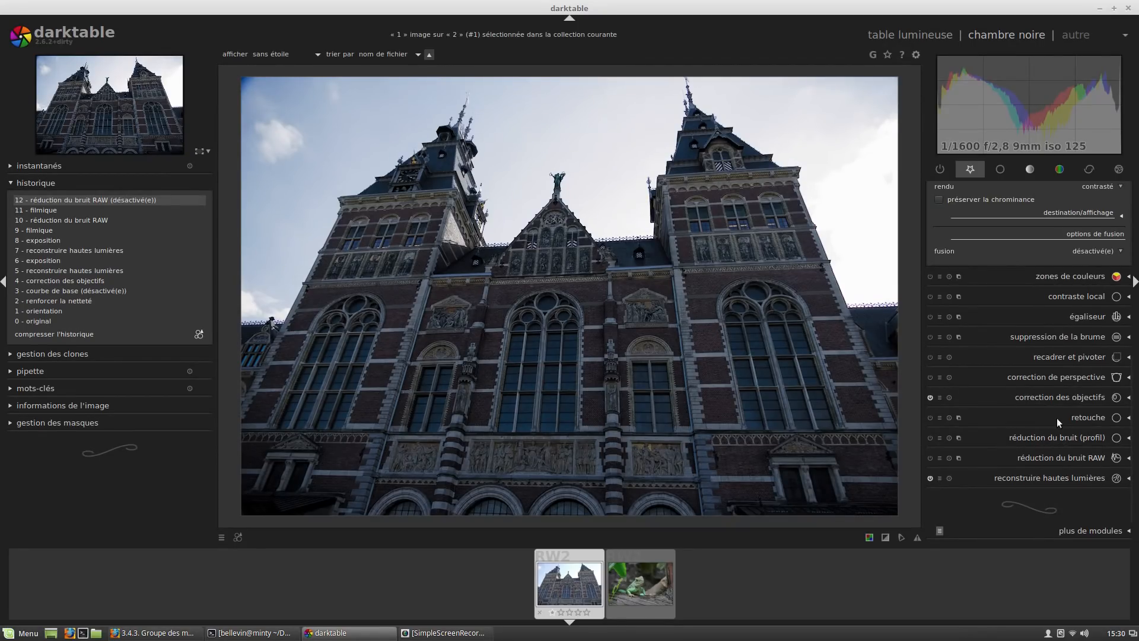
Set filmique's exposition relative du noir to -4,83 EV, and lower luminance du gris moyen to 3,81 %.
drag(1129, 495, 1131, 361)
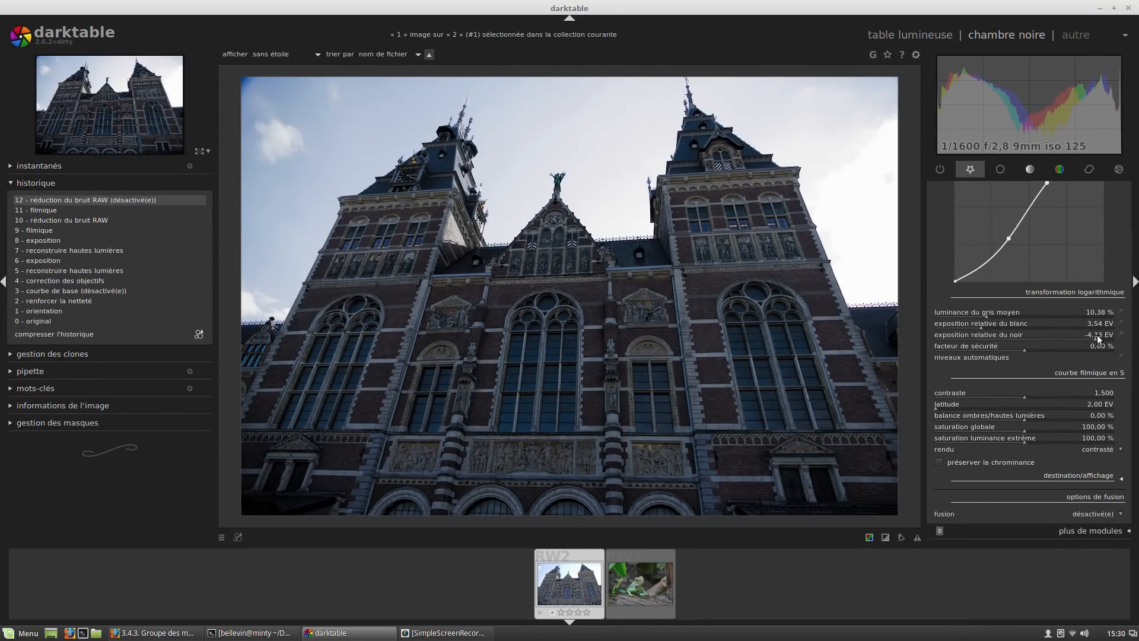
scroll(1098, 334, down, 4)
scroll(1097, 337, down, 1)
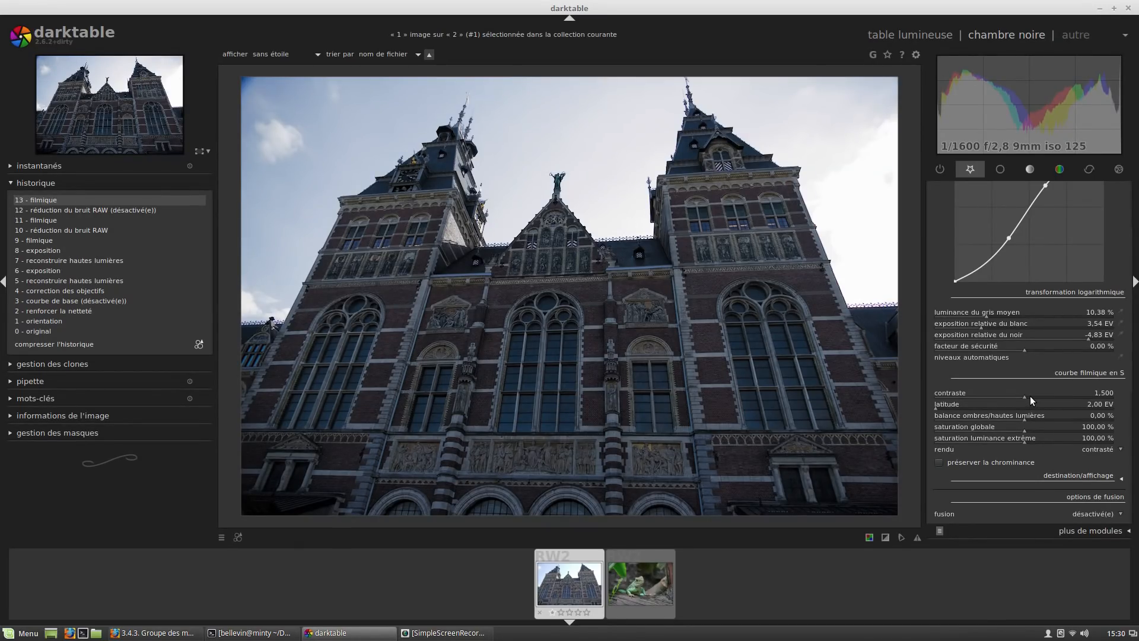
scroll(1127, 361, up, 2)
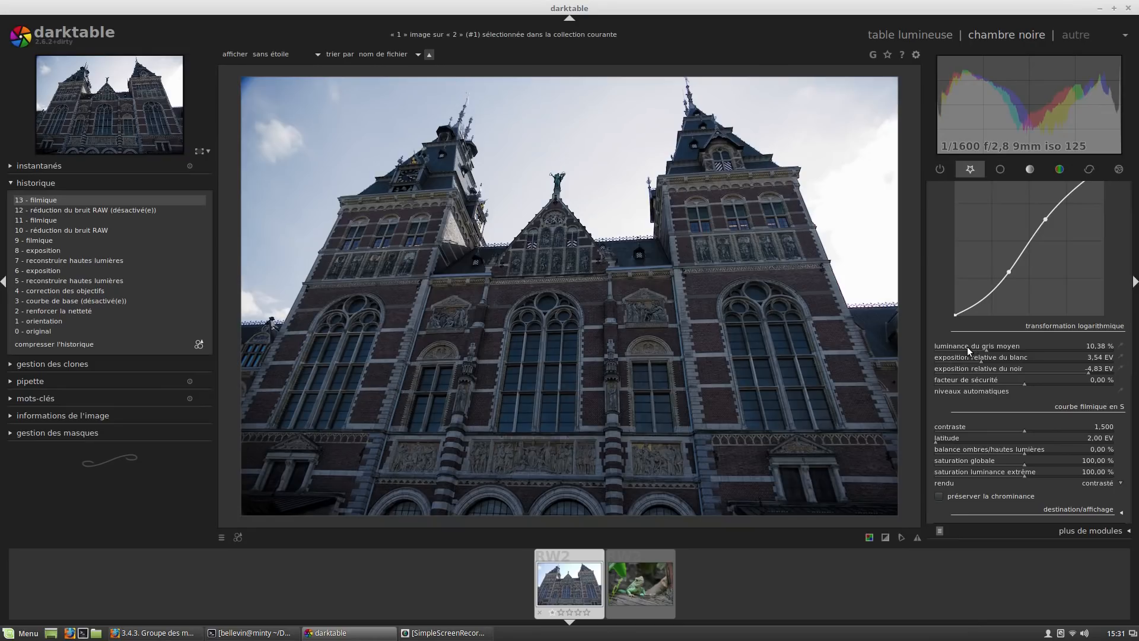
scroll(967, 346, down, 4)
scroll(962, 347, down, 1)
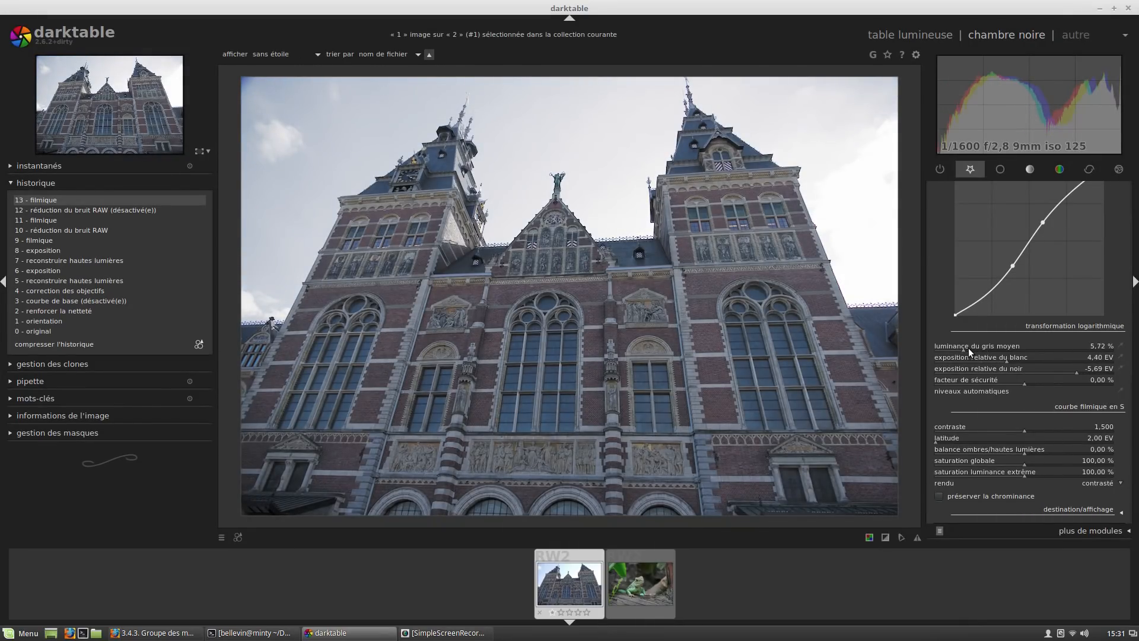
scroll(960, 347, down, 3)
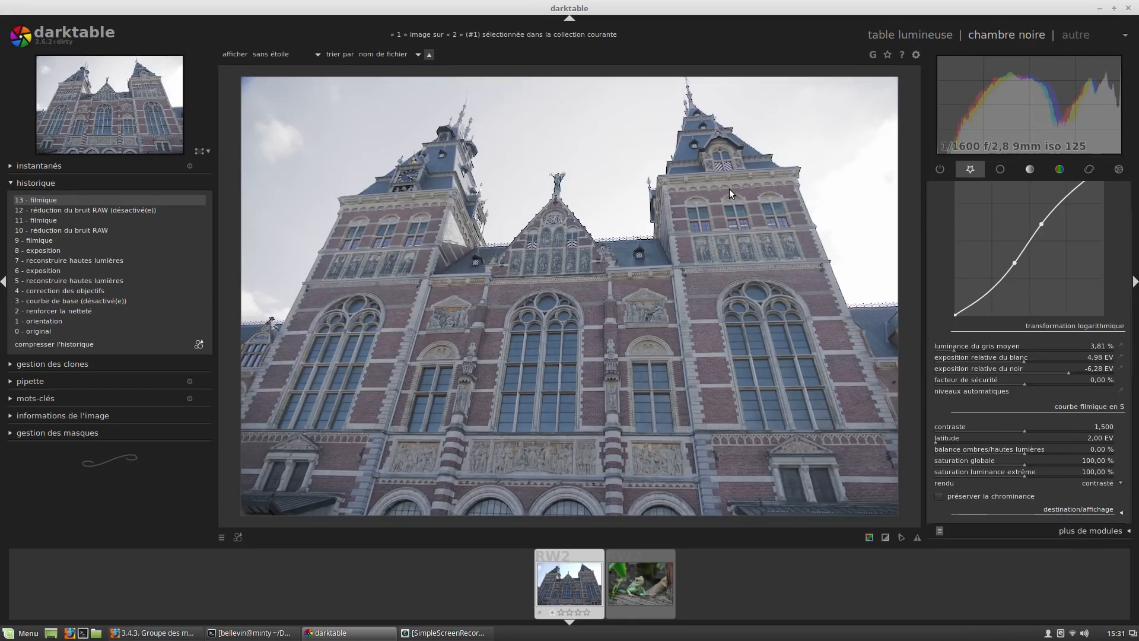
Set filmique's latitude to 6,14 EV and balance ombres/hautes lumières to -14,72 %.
drag(963, 438, 1057, 436)
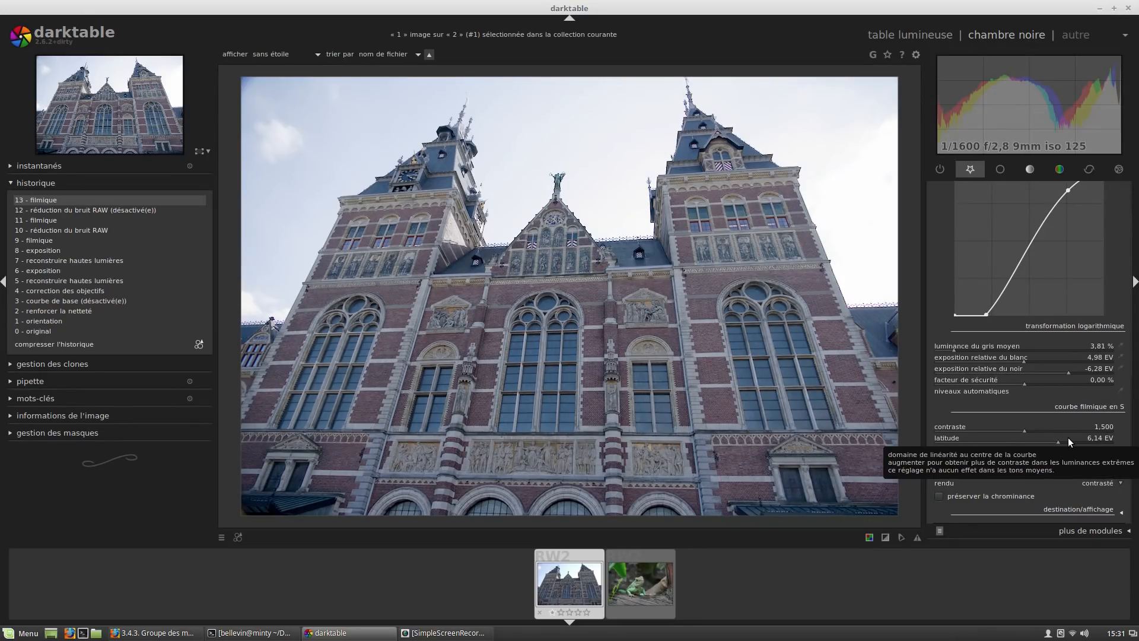
drag(1024, 451, 1010, 452)
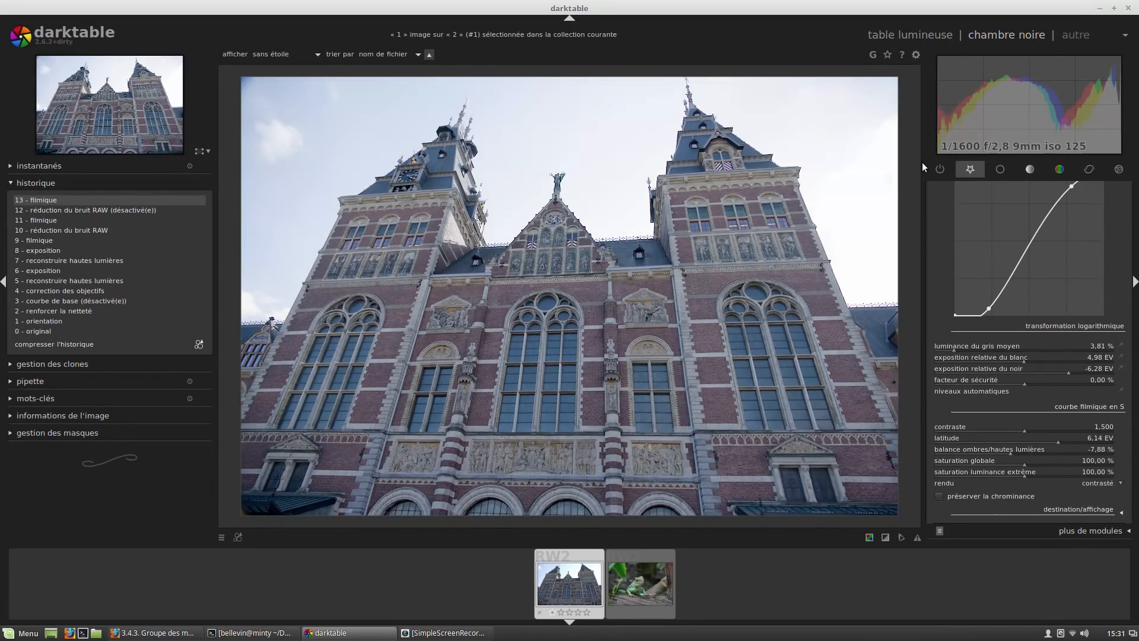
click(1004, 450)
scroll(1129, 366, up, 2)
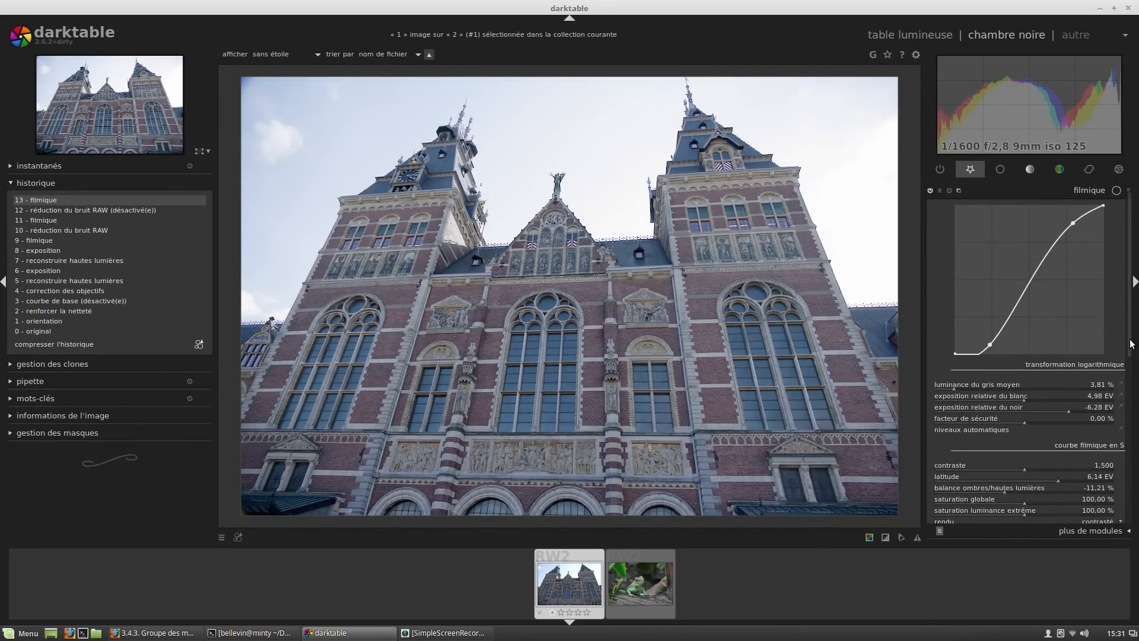
mouse_move(1002, 489)
mouse_down()
mouse_move(964, 490)
mouse_move(1015, 489)
mouse_up()
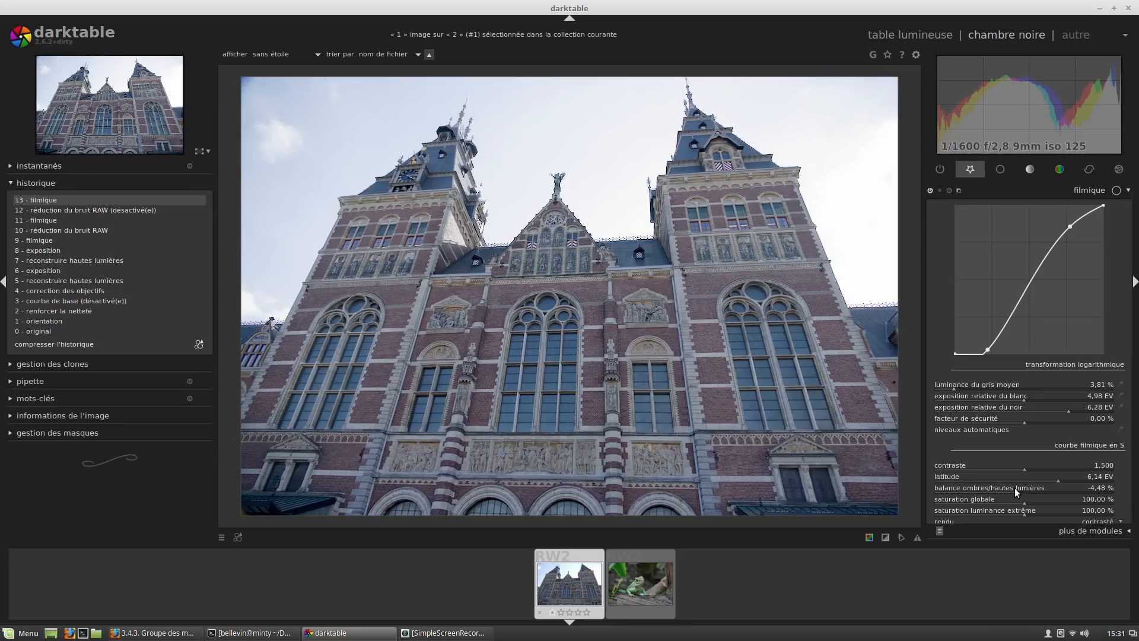
drag(1013, 489, 998, 490)
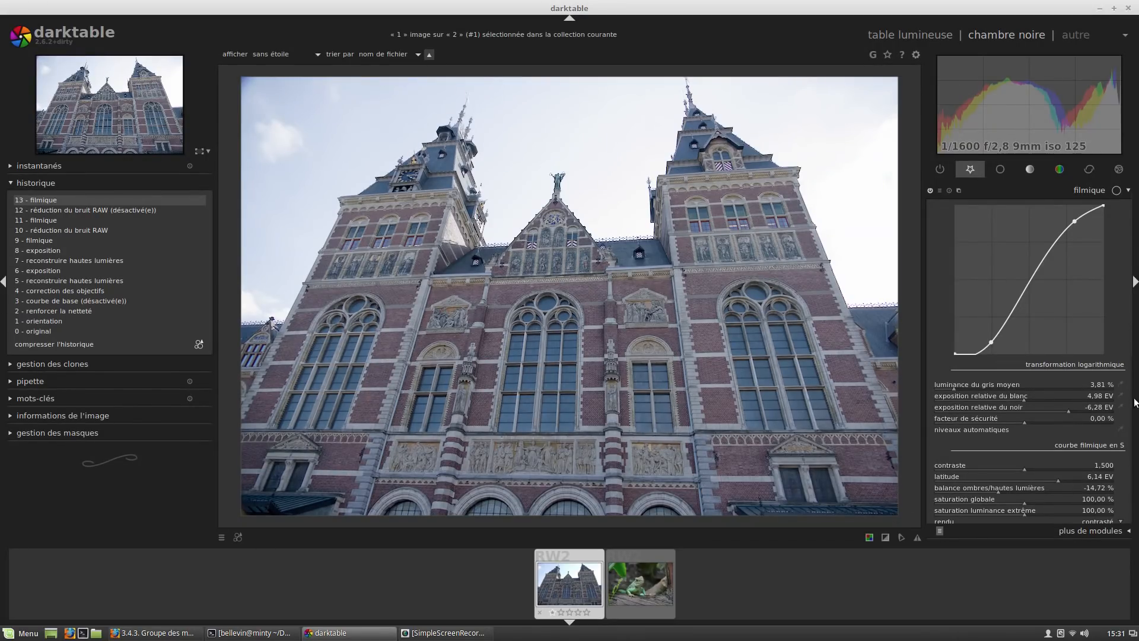
Try filmique's saturation luminance extrême at 200 % and 1000 %, resetting it to the default after each trial.
scroll(1124, 335, down, 1)
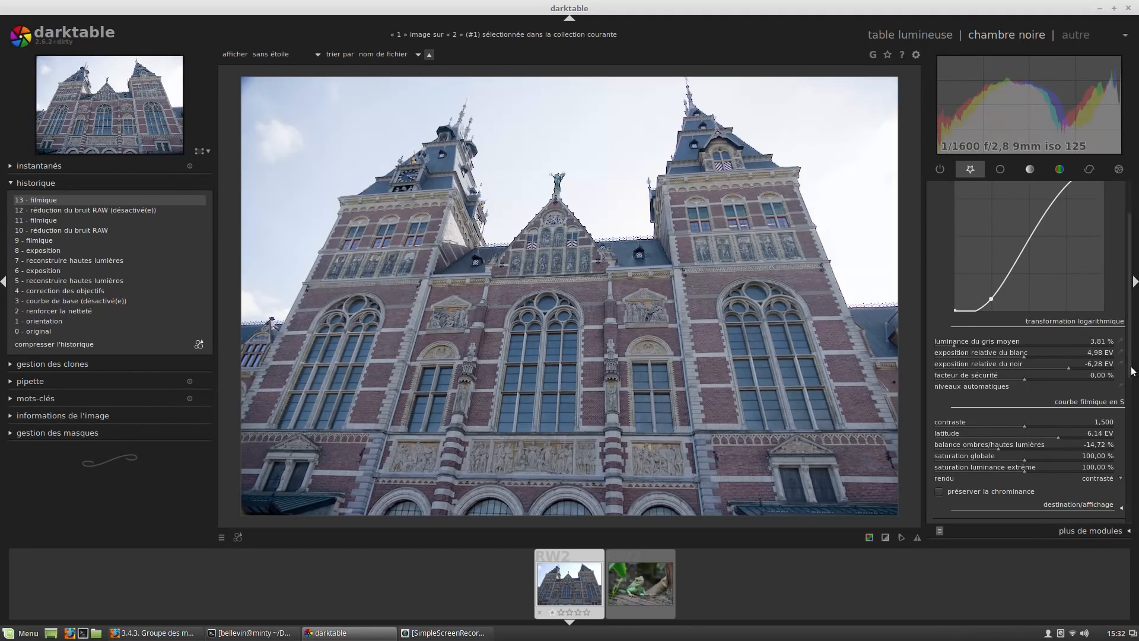
scroll(1076, 247, up, 2)
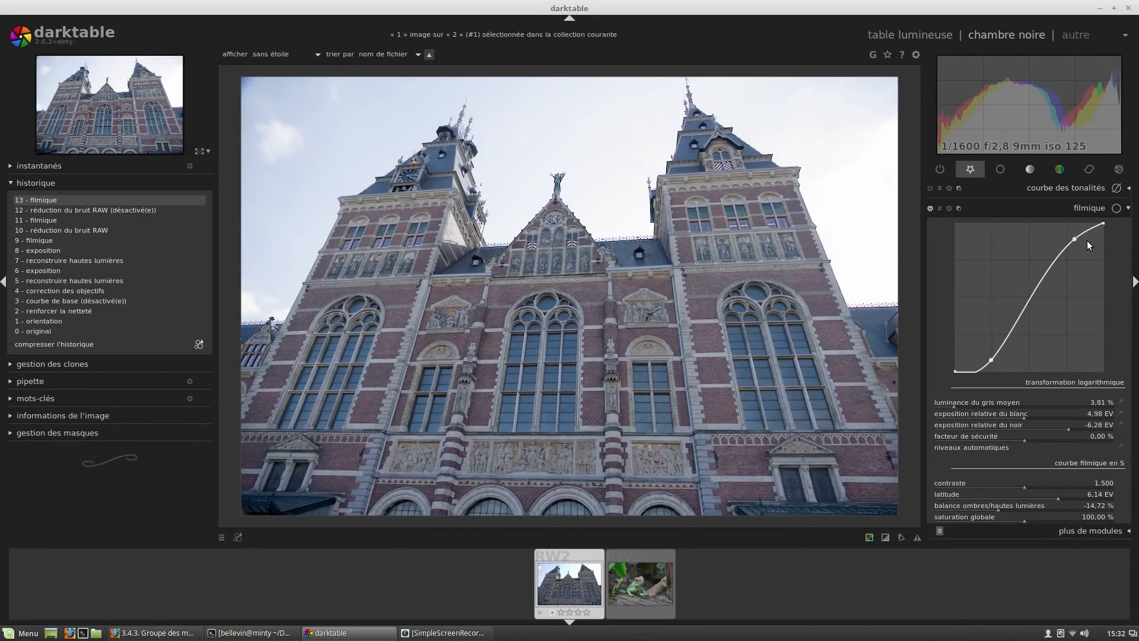
drag(1131, 261, 1130, 352)
drag(1044, 353, 1115, 354)
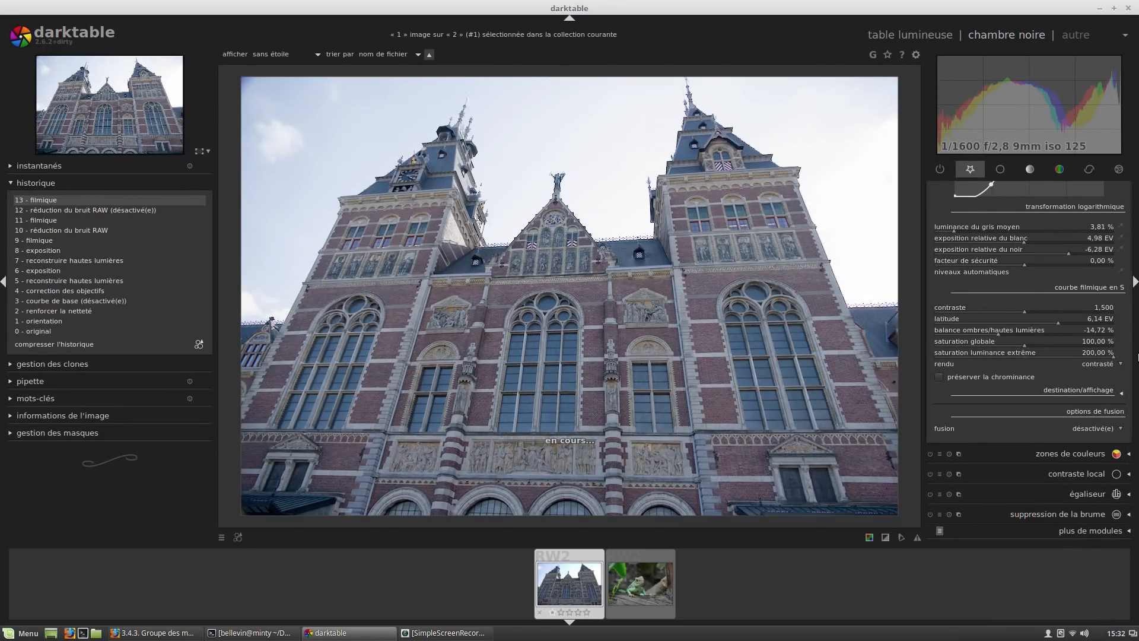
double_click(1092, 354)
right_click(1047, 356)
text(1000)
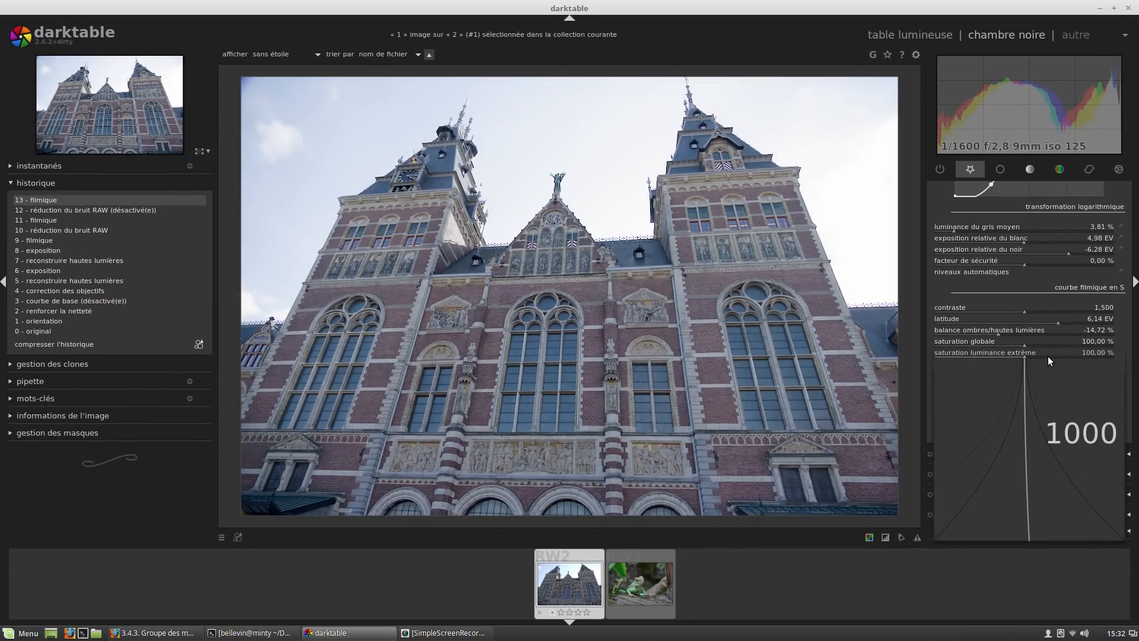
key(Return)
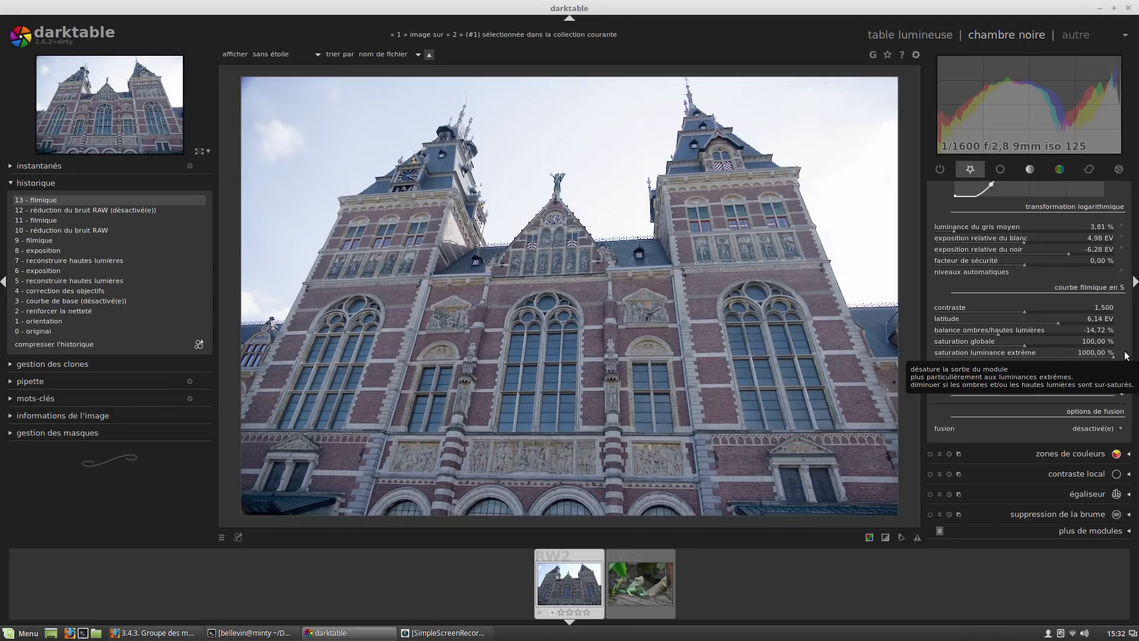
double_click(1077, 355)
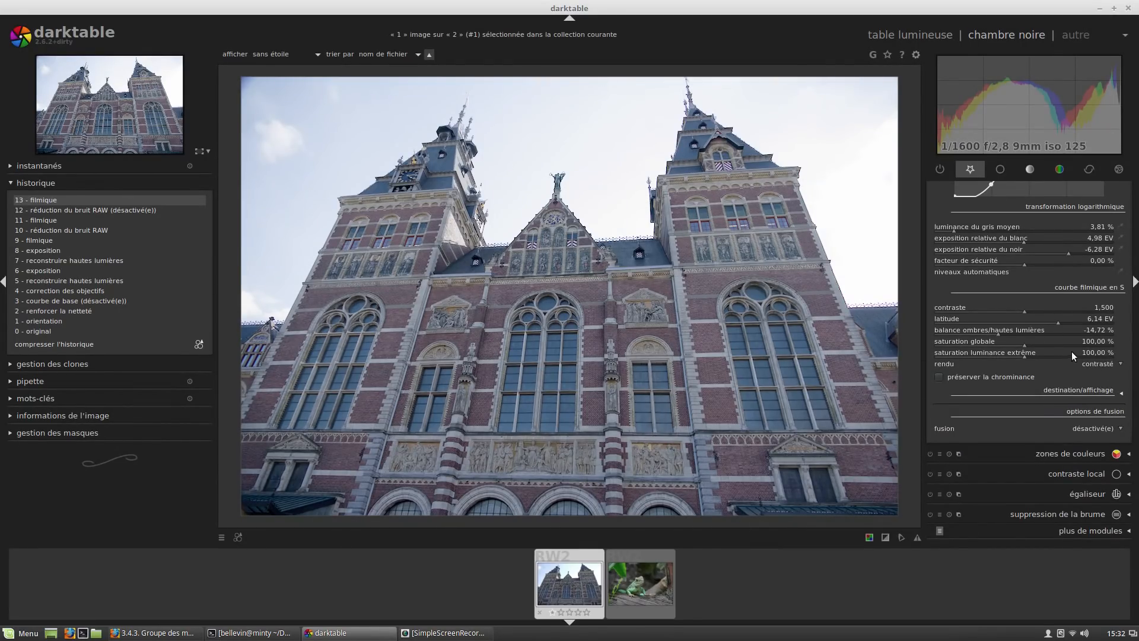
drag(1072, 353, 1114, 355)
double_click(1097, 355)
Set filmique's saturation globale to 109,41 % and contraste to 1,634, and collapse the module.
mouse_move(1028, 345)
mouse_down()
mouse_move(1044, 342)
mouse_move(1033, 343)
mouse_up()
scroll(1132, 347, up, 3)
drag(1024, 414, 1048, 411)
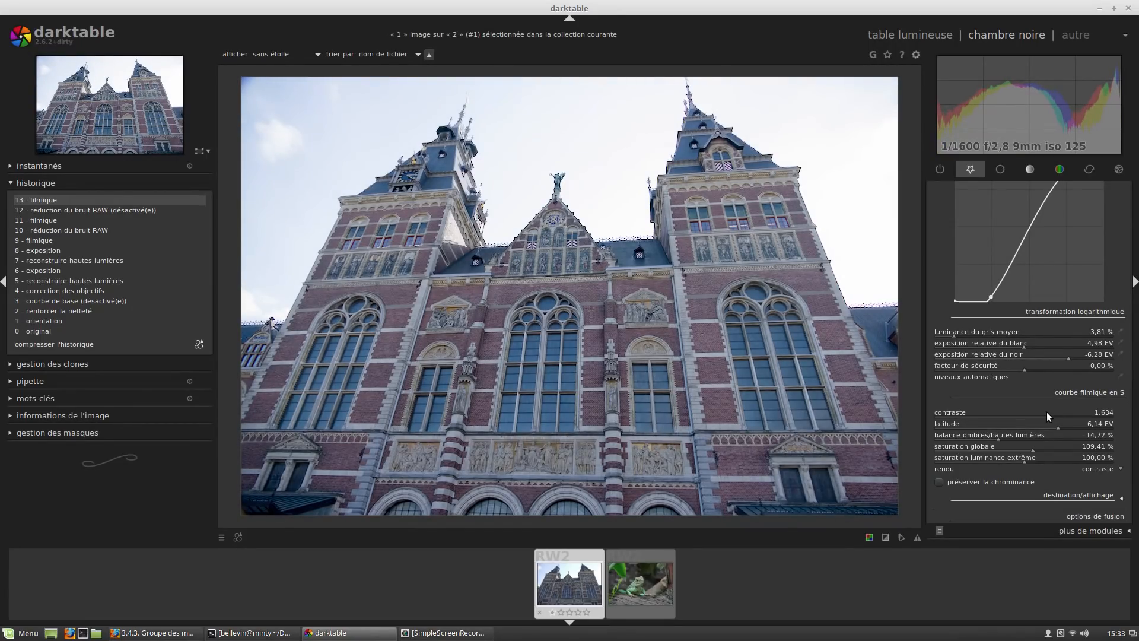
scroll(1134, 367, up, 2)
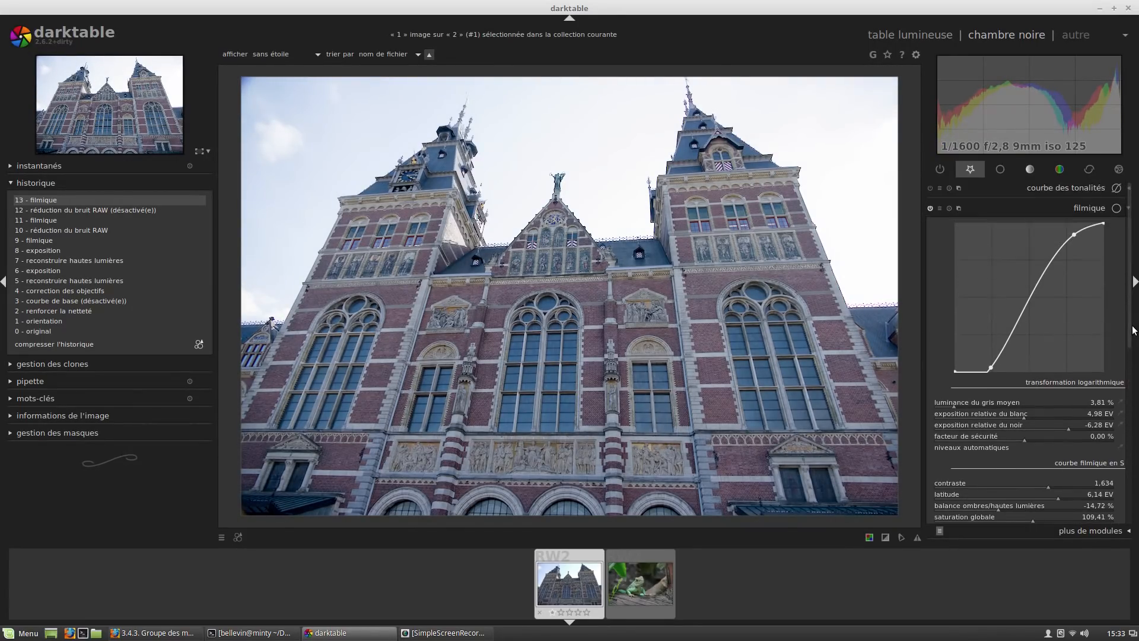
click(1063, 208)
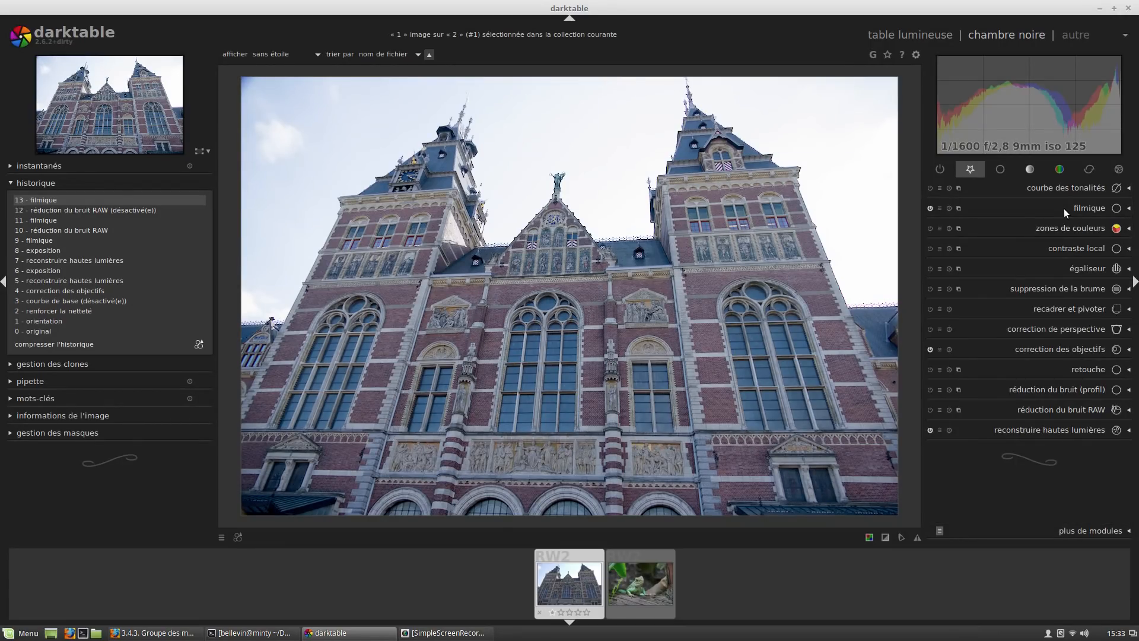
Try the fully automatic correction in correction de perspective, and disable the module.
click(1090, 329)
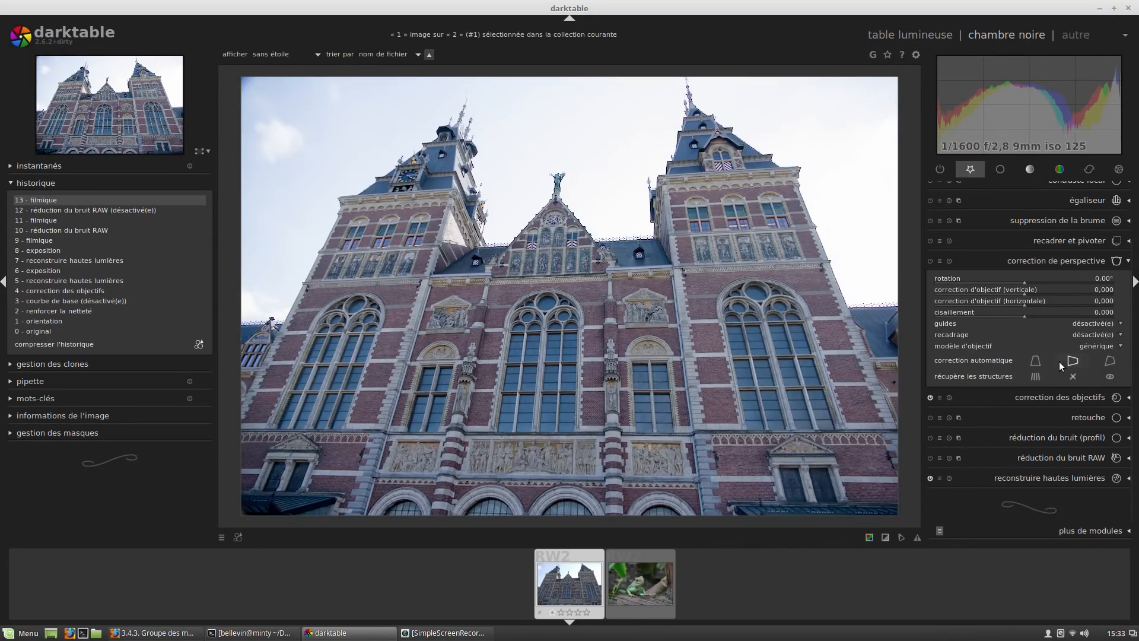
click(1110, 362)
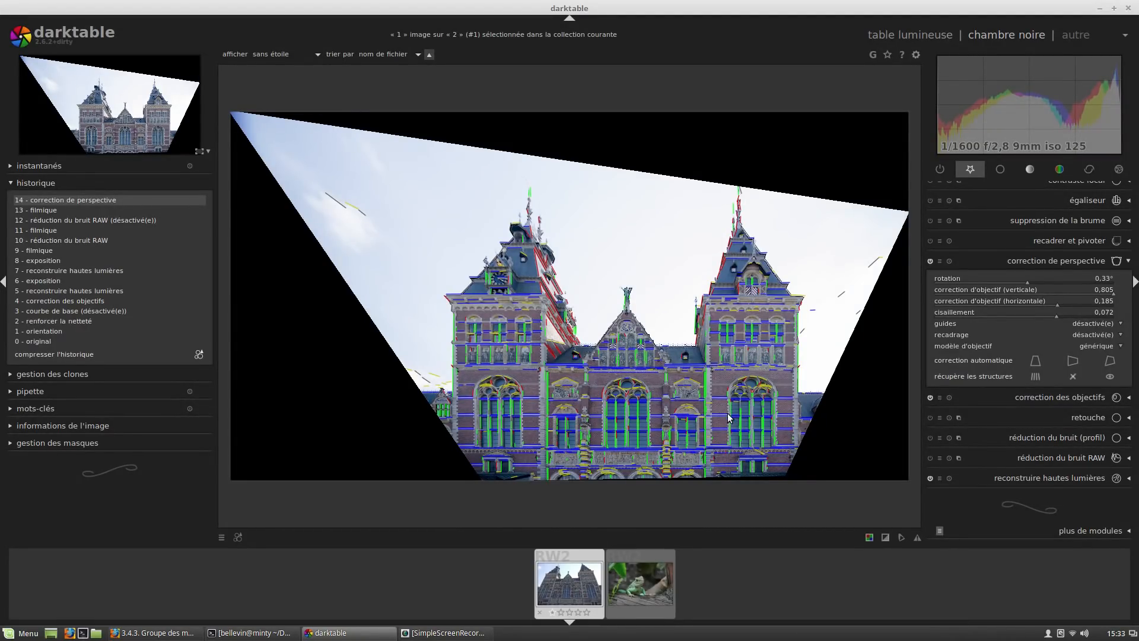
click(930, 261)
Crop the photo's left, right and bottom edges with recadrer et pivoter, keeping the full top edge, and apply the crop.
click(1040, 240)
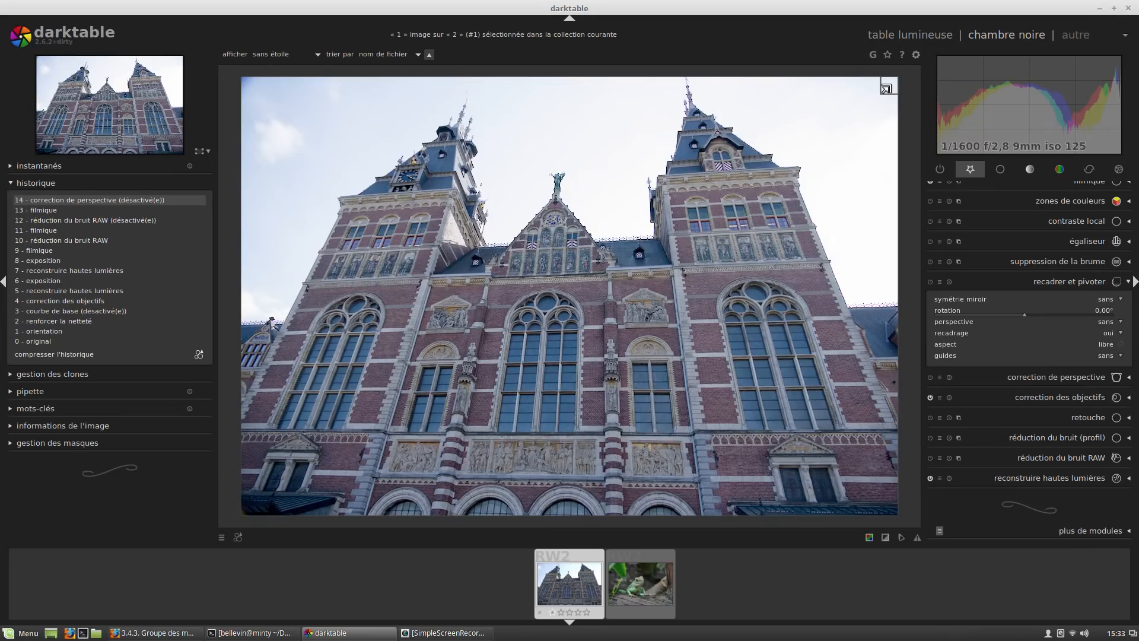
drag(886, 88, 876, 101)
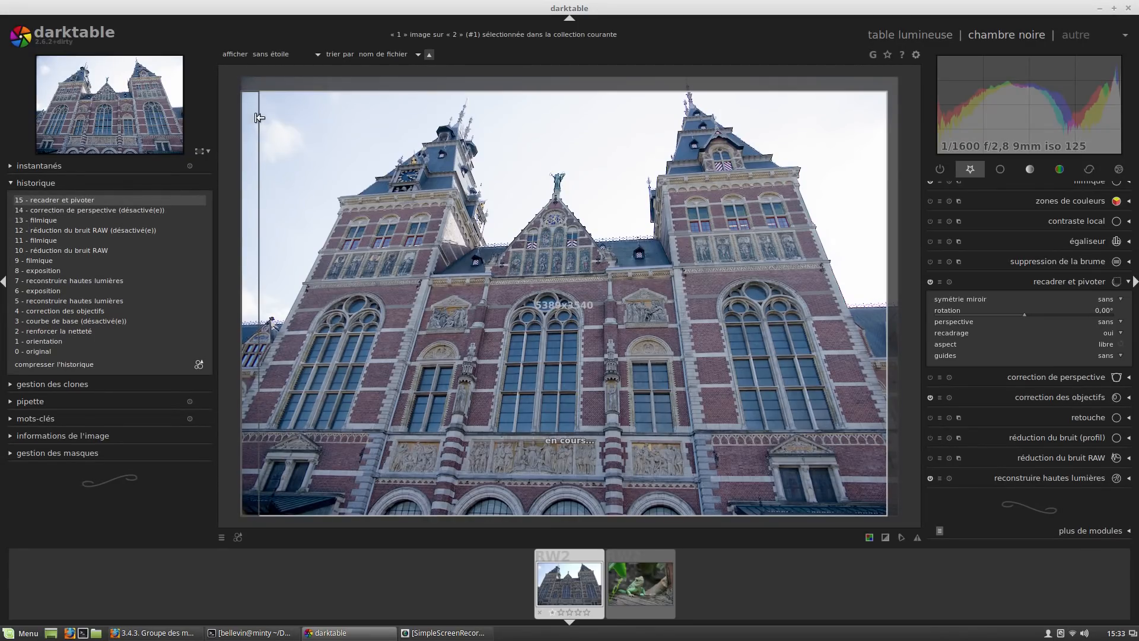
drag(259, 117, 282, 117)
drag(526, 101, 527, 84)
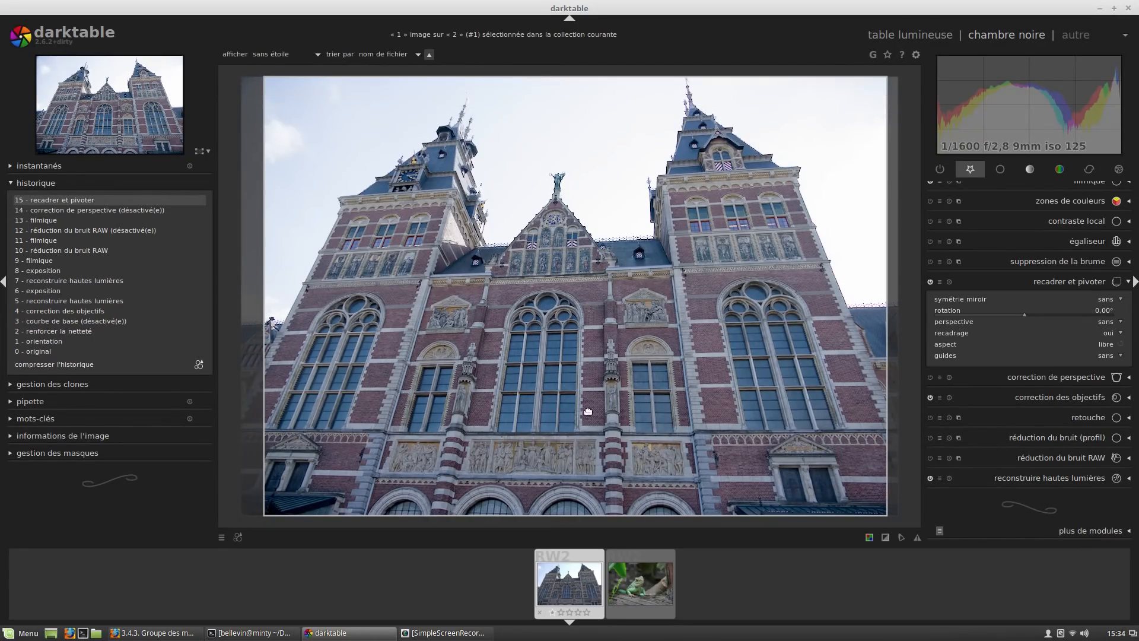
drag(590, 503, 590, 481)
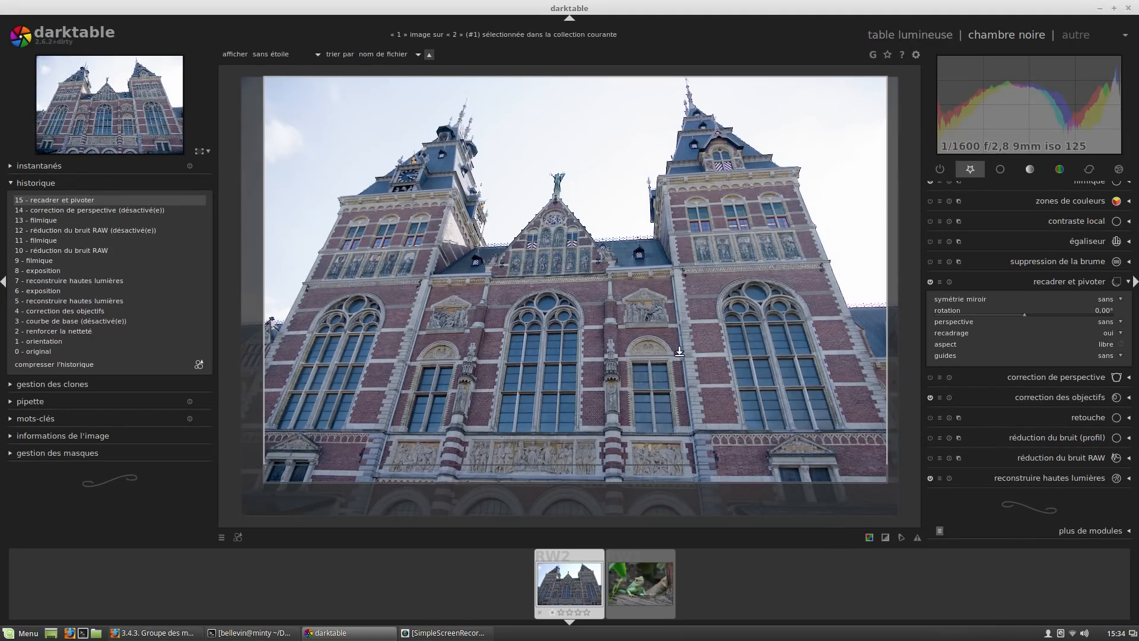
double_click(648, 278)
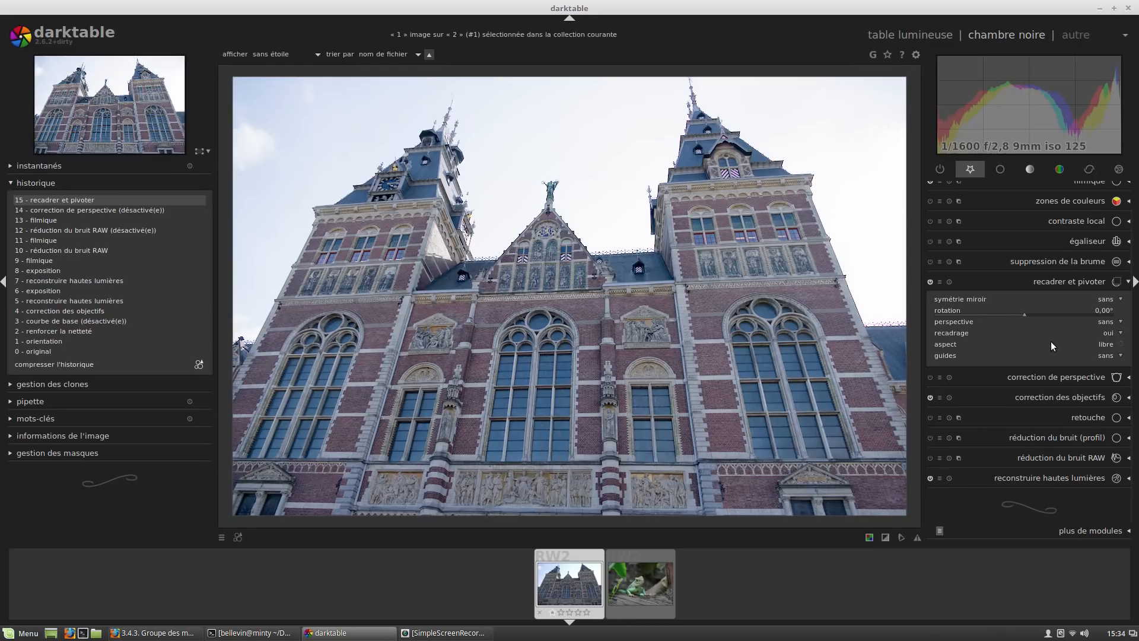
Try a horizontal perspective correction in recadrer et pivoter, aligning its guide points with the tower cornices and lower ledge, and reset perspective to sans.
click(1104, 327)
click(1102, 323)
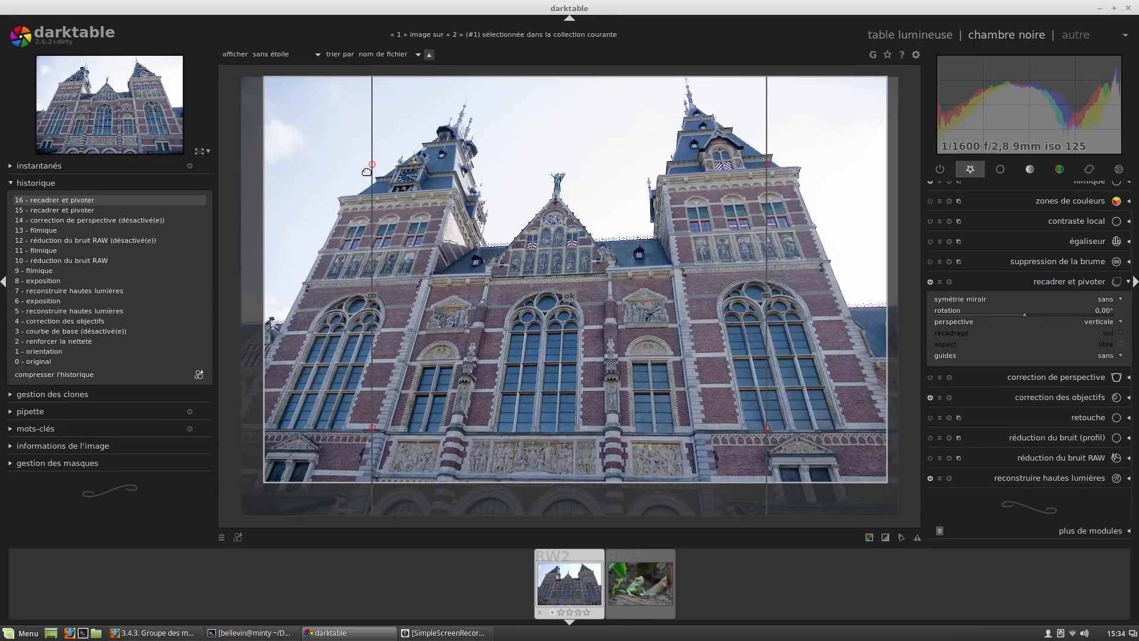
scroll(1106, 322, down, 1)
drag(368, 170, 332, 206)
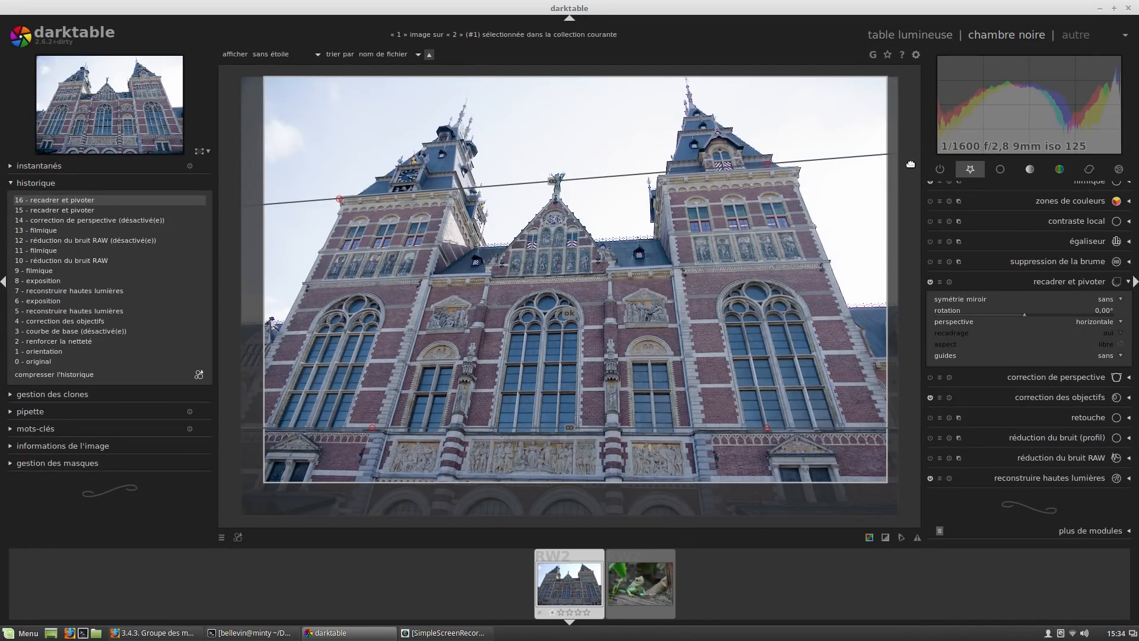
drag(767, 163, 802, 168)
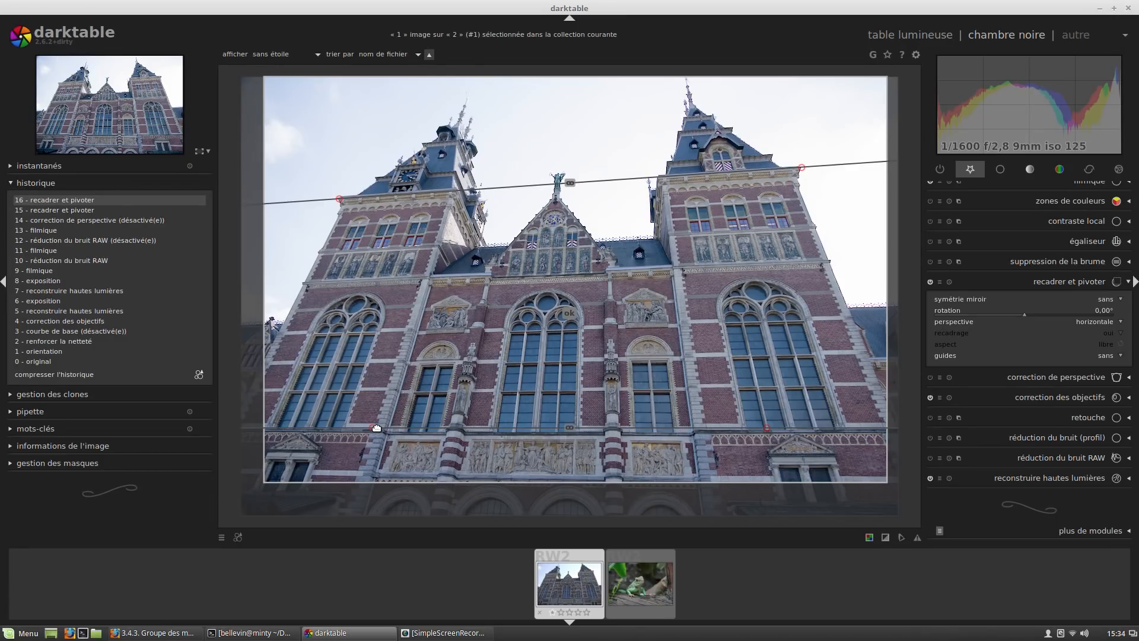
drag(360, 427, 325, 431)
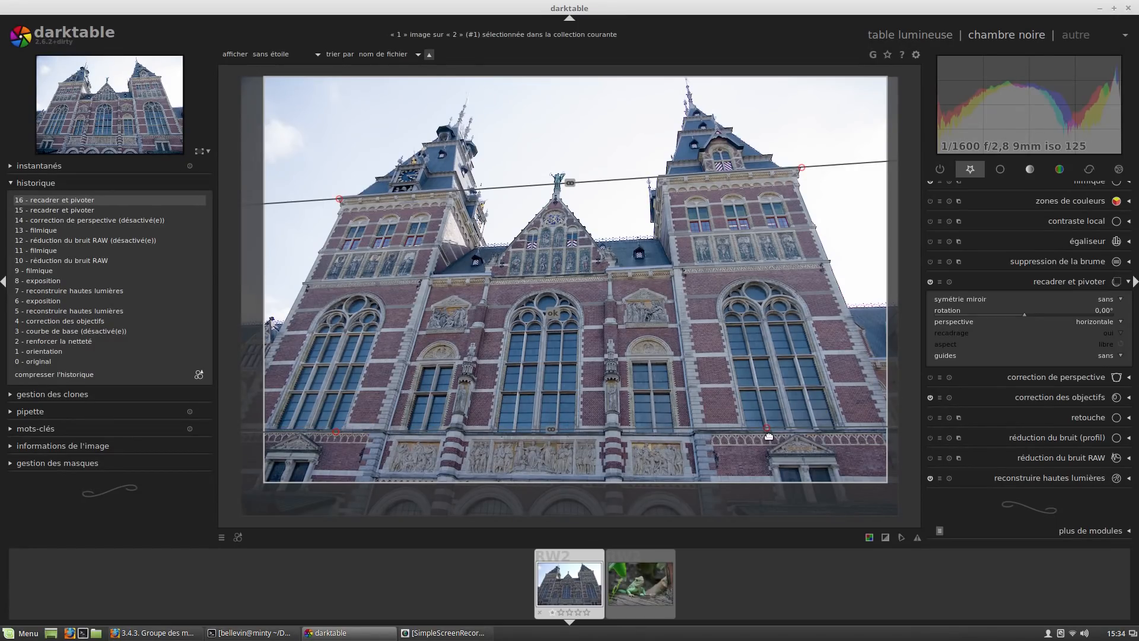
drag(766, 427, 764, 430)
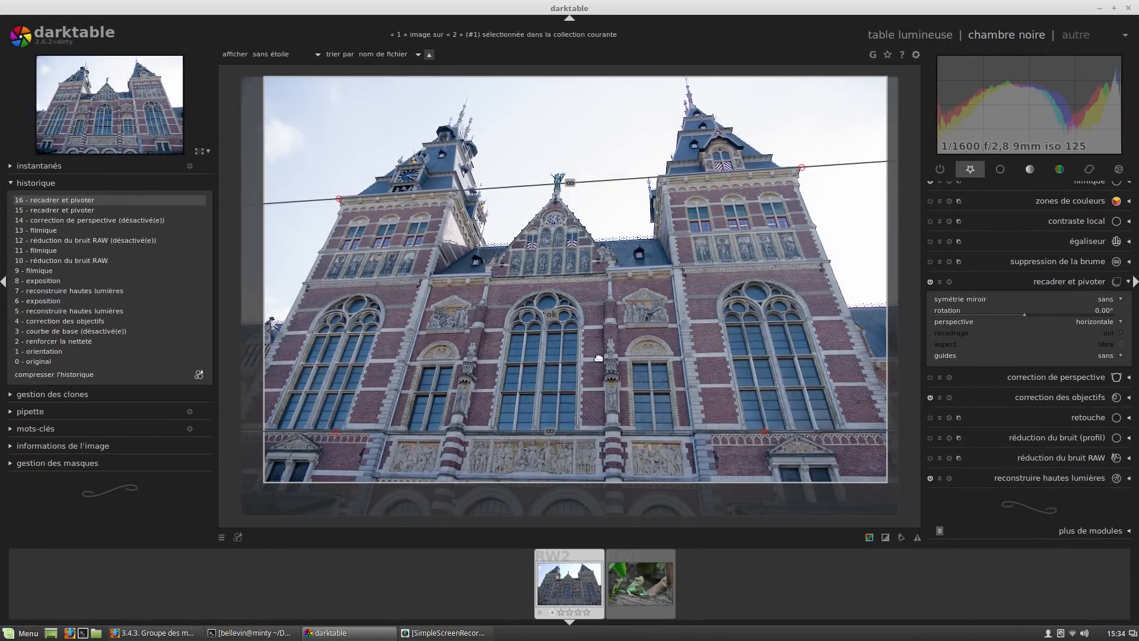
click(552, 313)
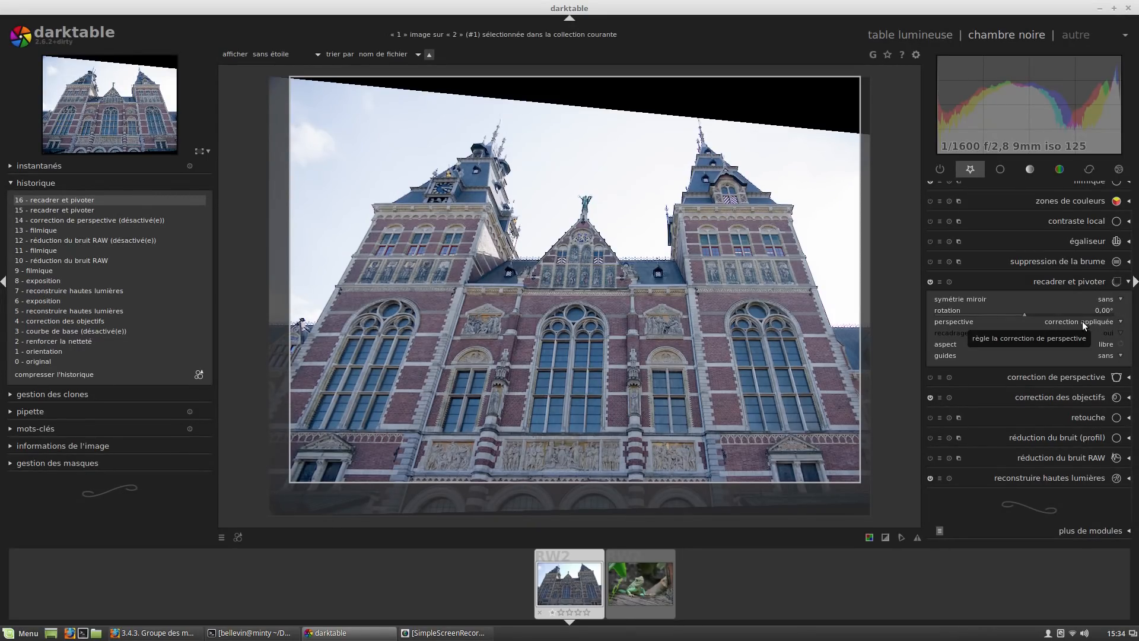
scroll(1083, 322, up, 1)
scroll(1082, 321, up, 2)
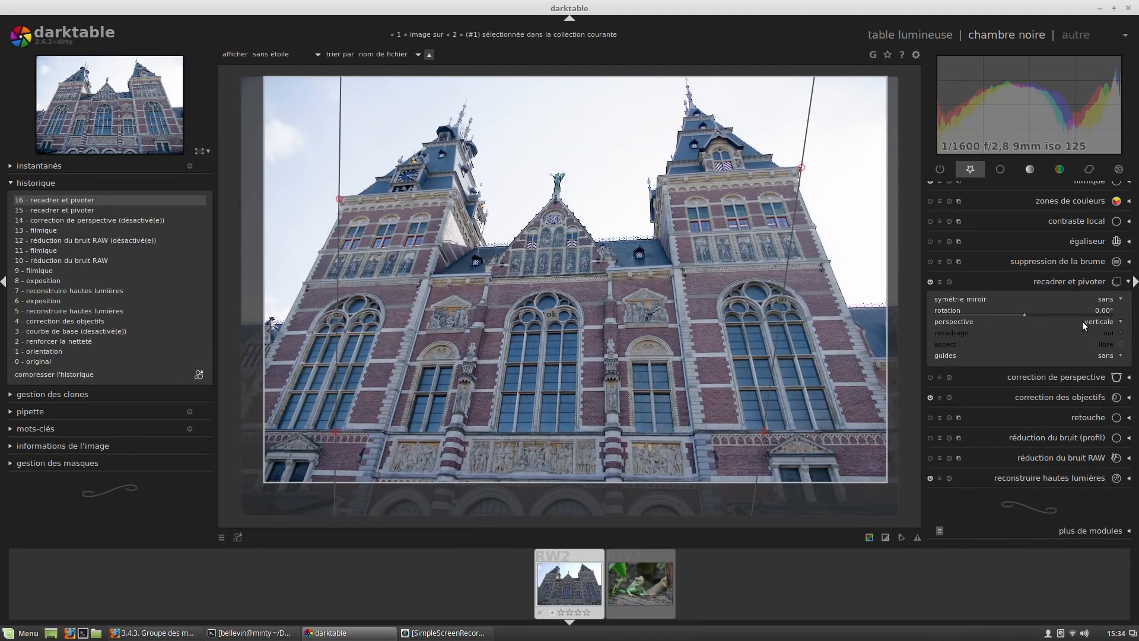
scroll(1082, 322, up, 1)
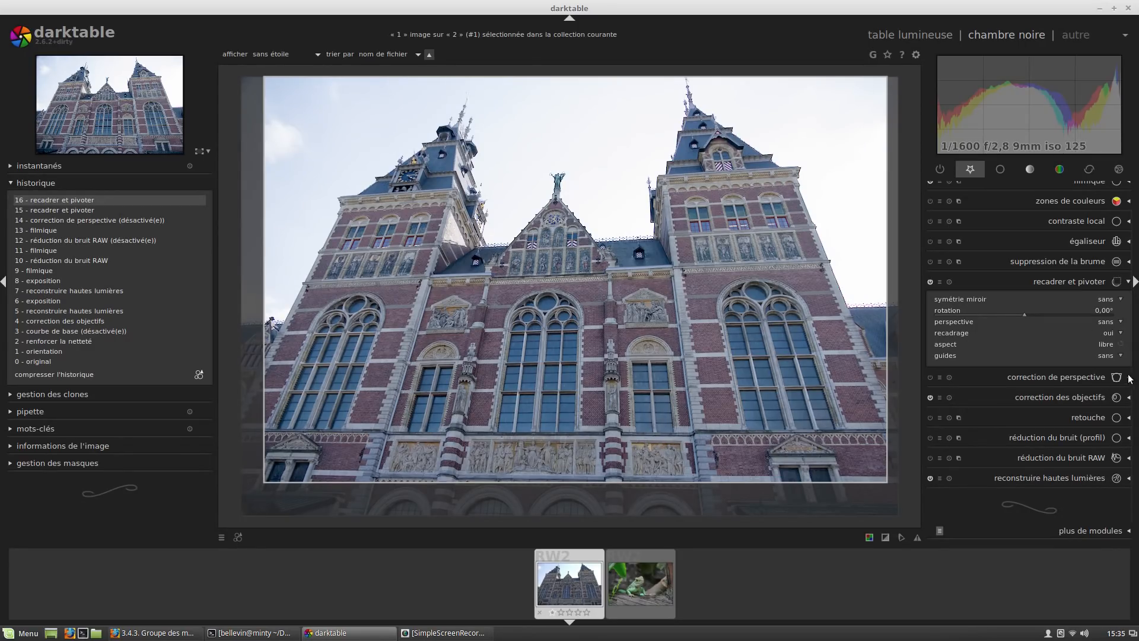
Review the crop aspect ratios, keeping libre, and try the règle des tiers guides before resetting them to sans and closing recadrer et pivoter.
click(1108, 345)
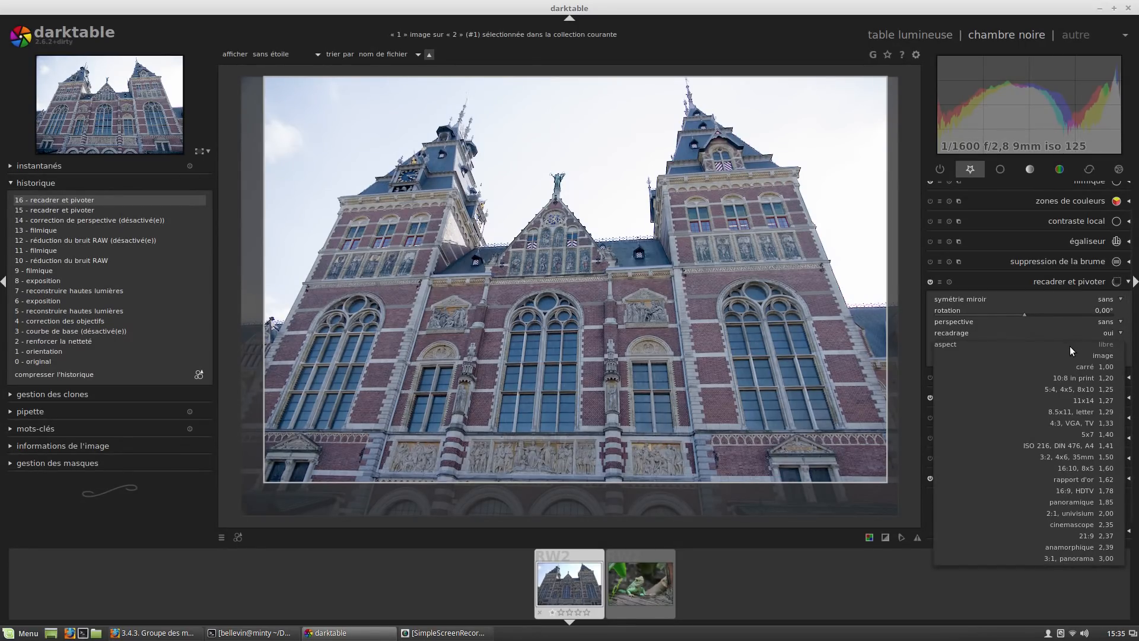
click(1105, 345)
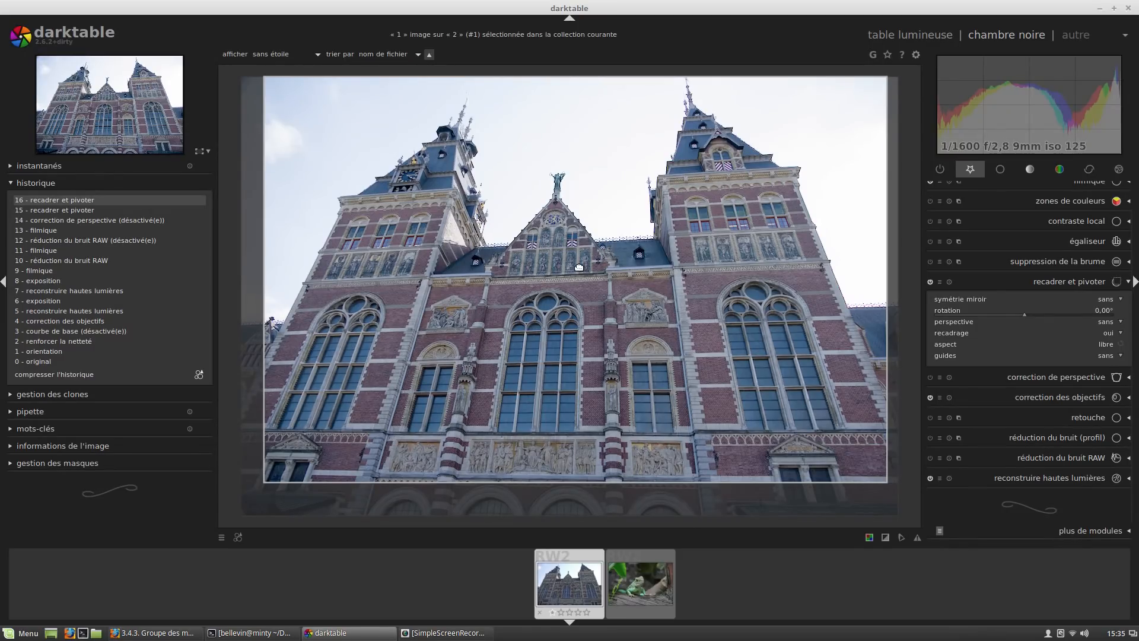
scroll(1113, 359, down, 1)
scroll(1113, 364, down, 1)
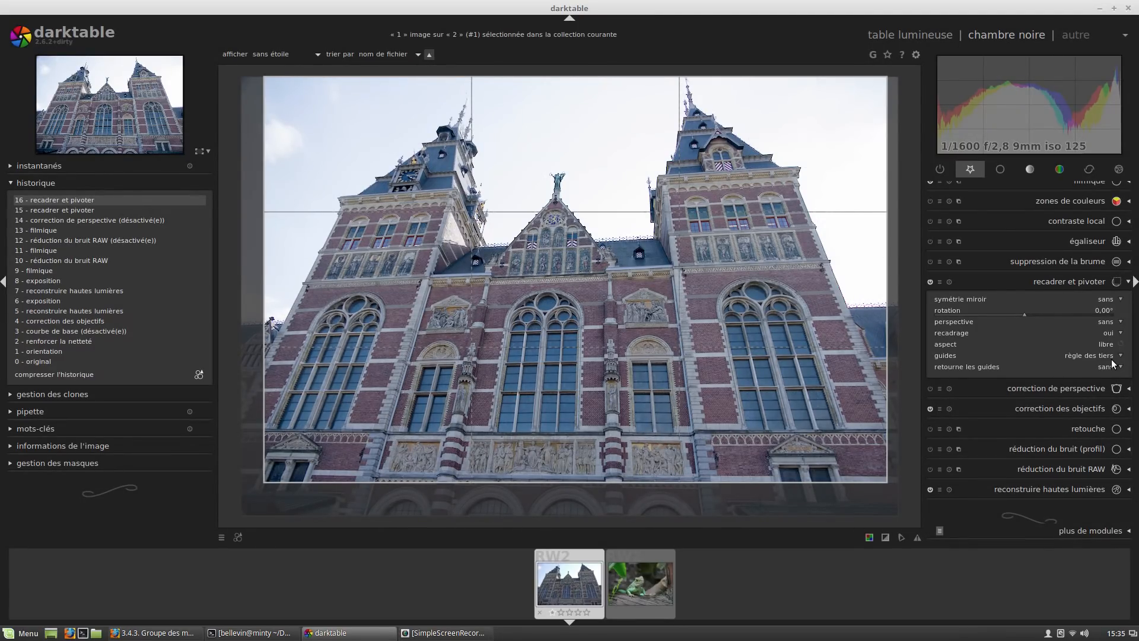
scroll(1112, 360, up, 2)
double_click(631, 225)
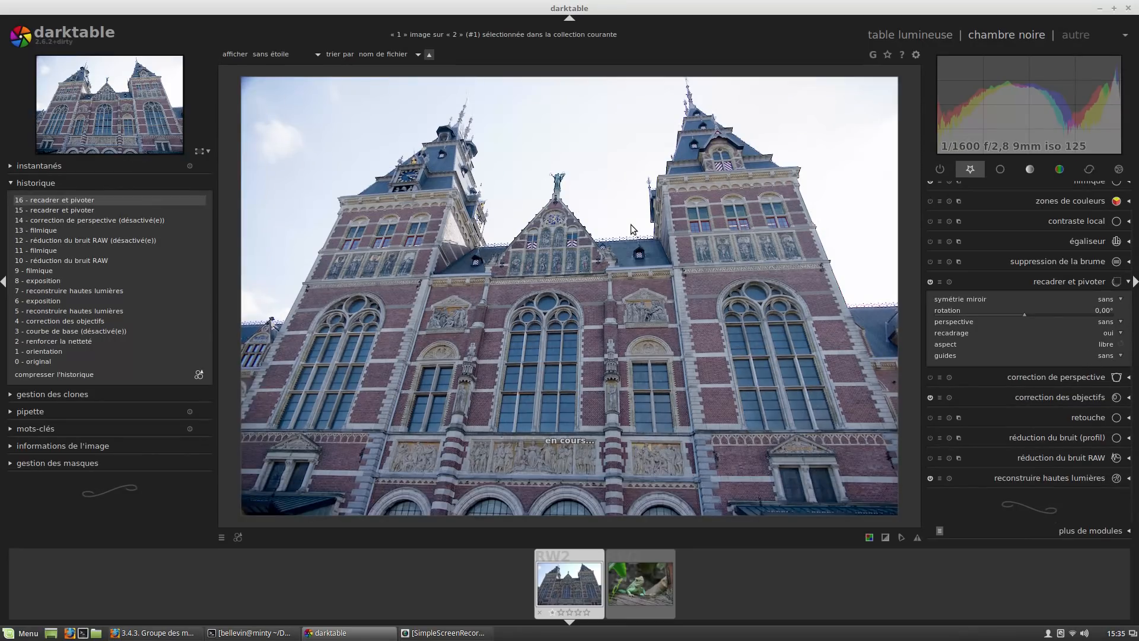
click(1065, 278)
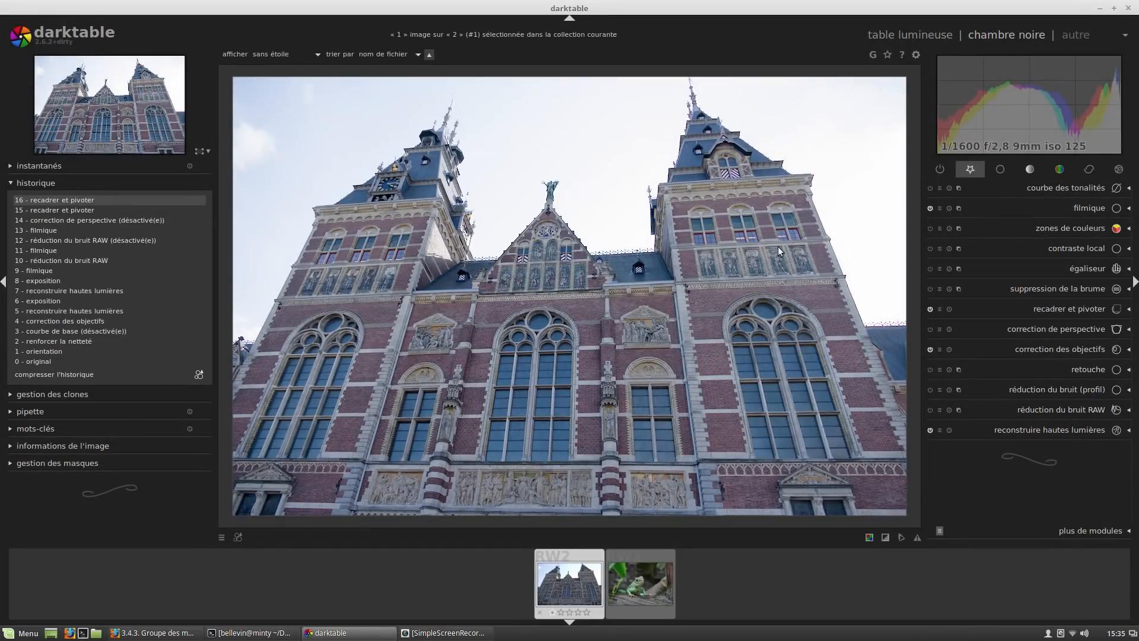
Browse the tone and color module groups, and add mixeur de canaux from the full module list.
click(1033, 169)
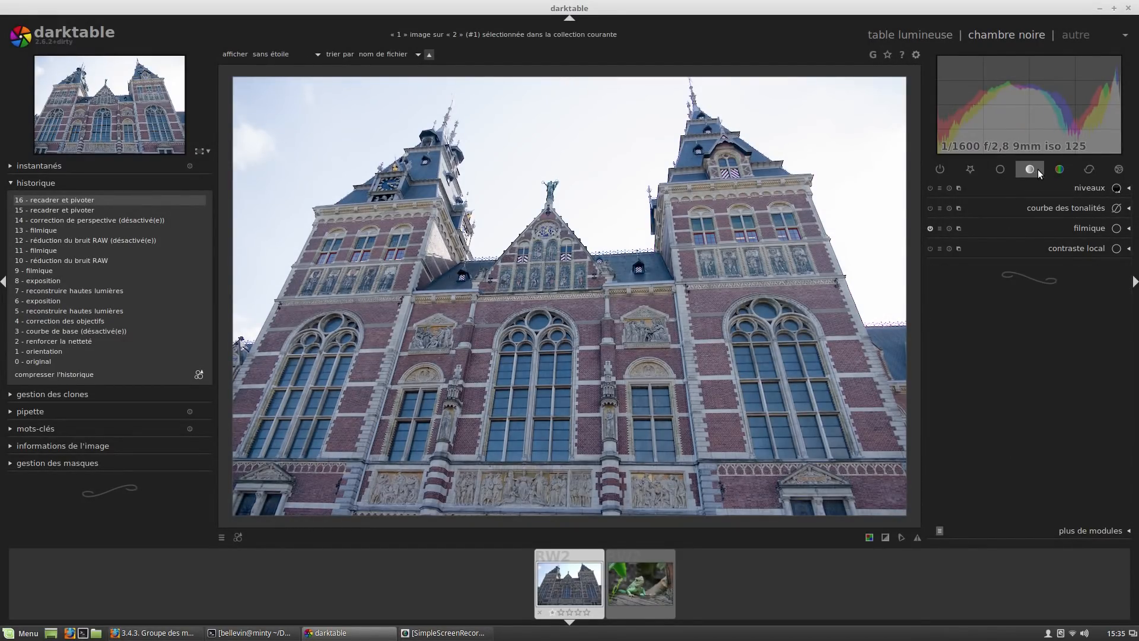
click(1057, 169)
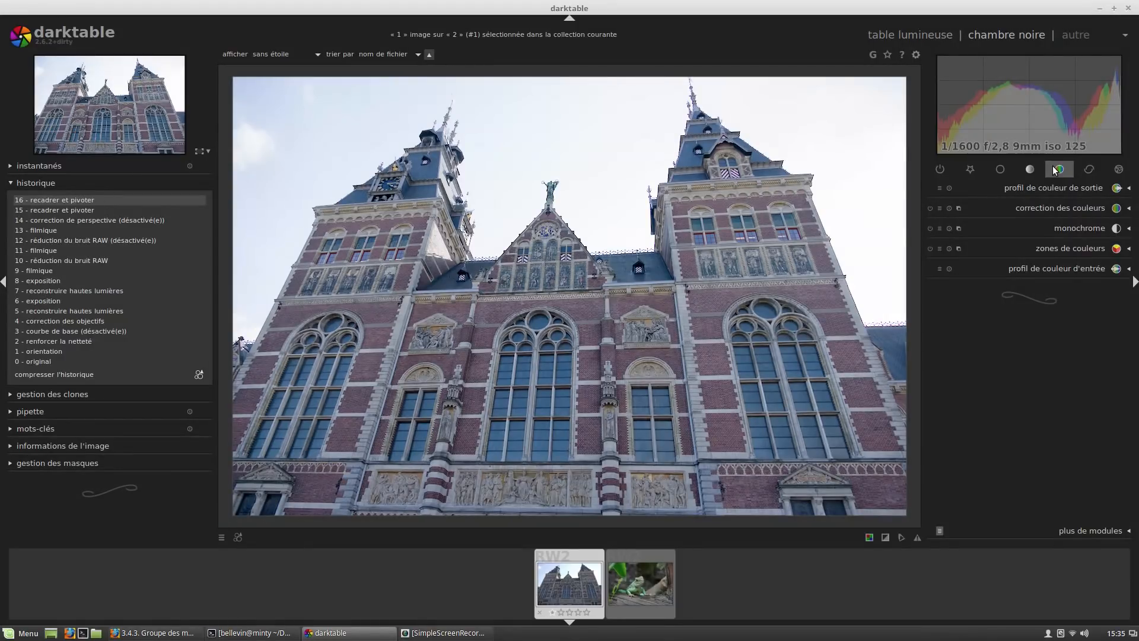
click(1086, 530)
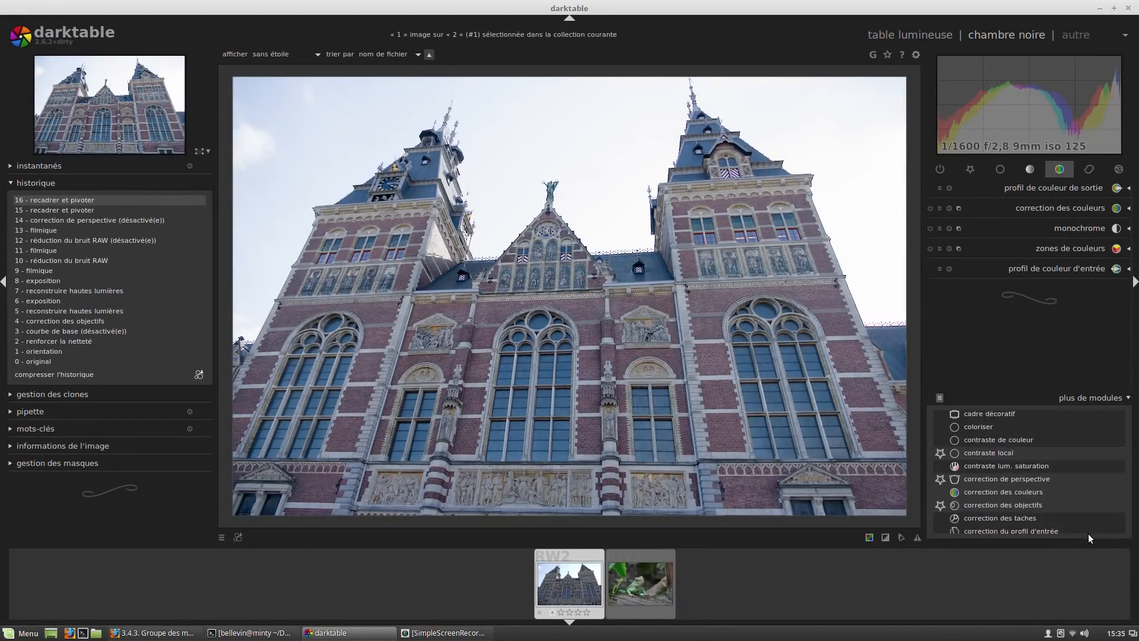
scroll(1043, 471, down, 10)
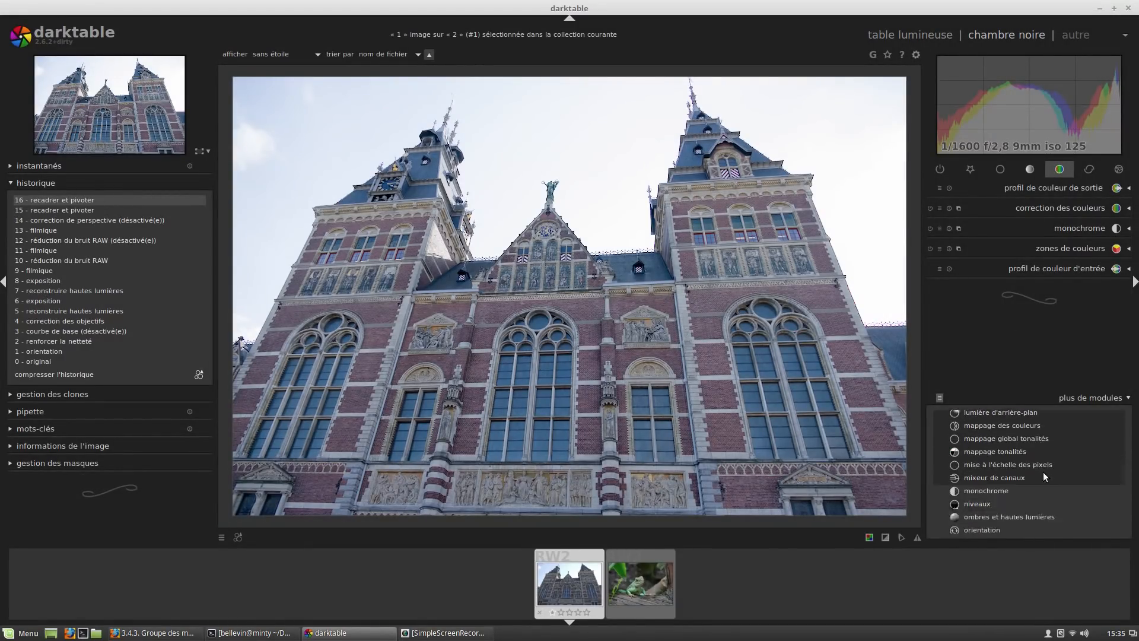
click(1033, 440)
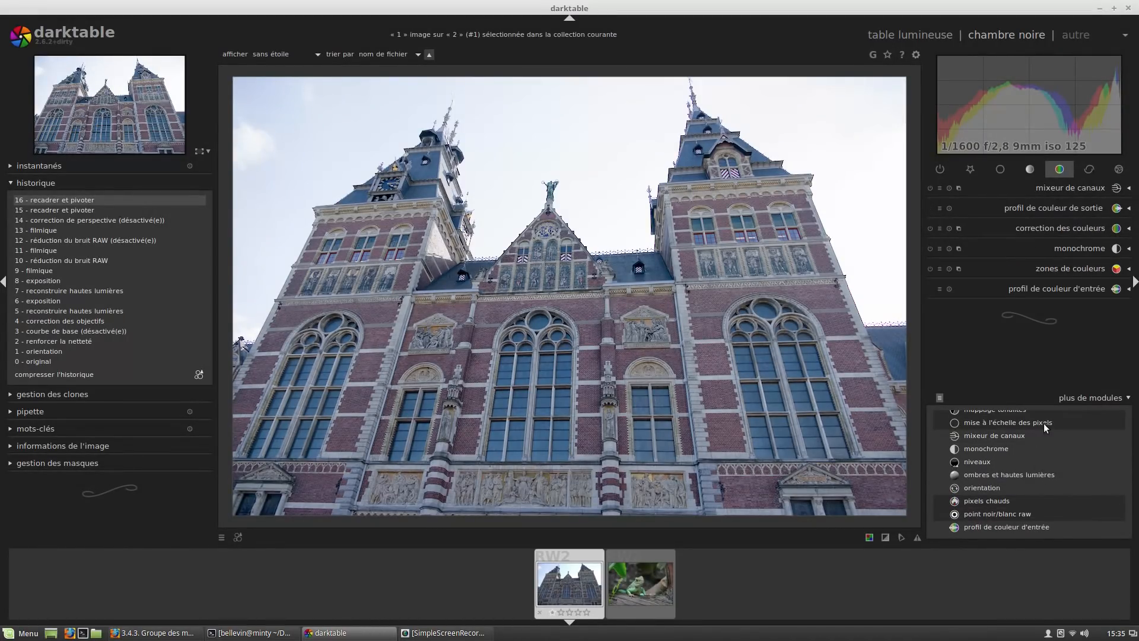
click(1077, 400)
Look over mixeur de canaux's settings and presets without applying any, and return to the favorite modules.
click(969, 186)
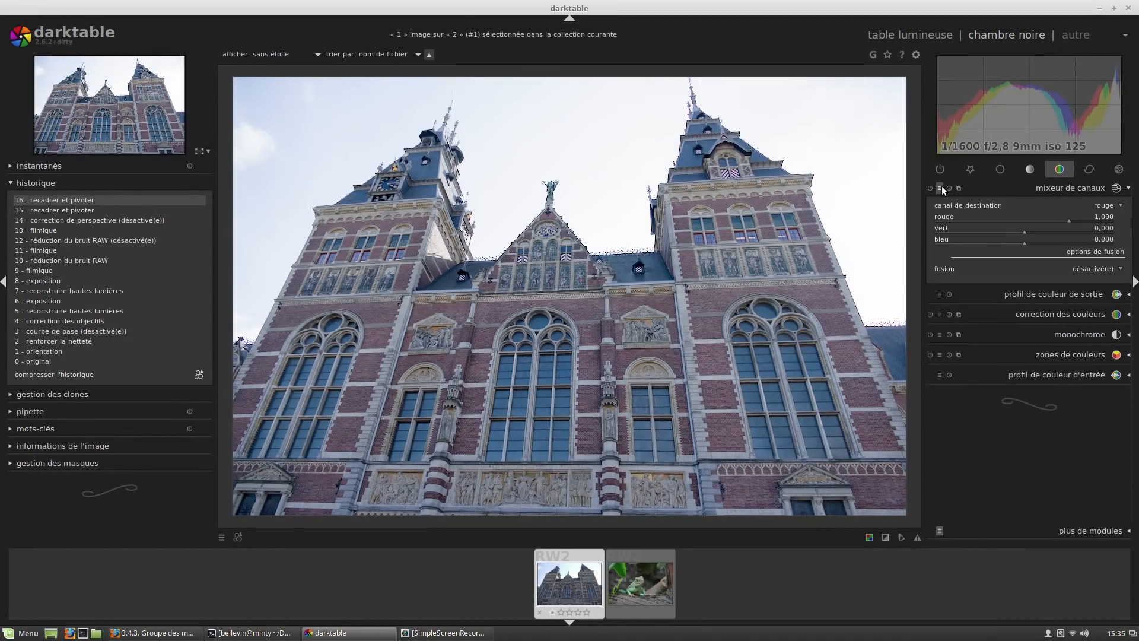
click(941, 187)
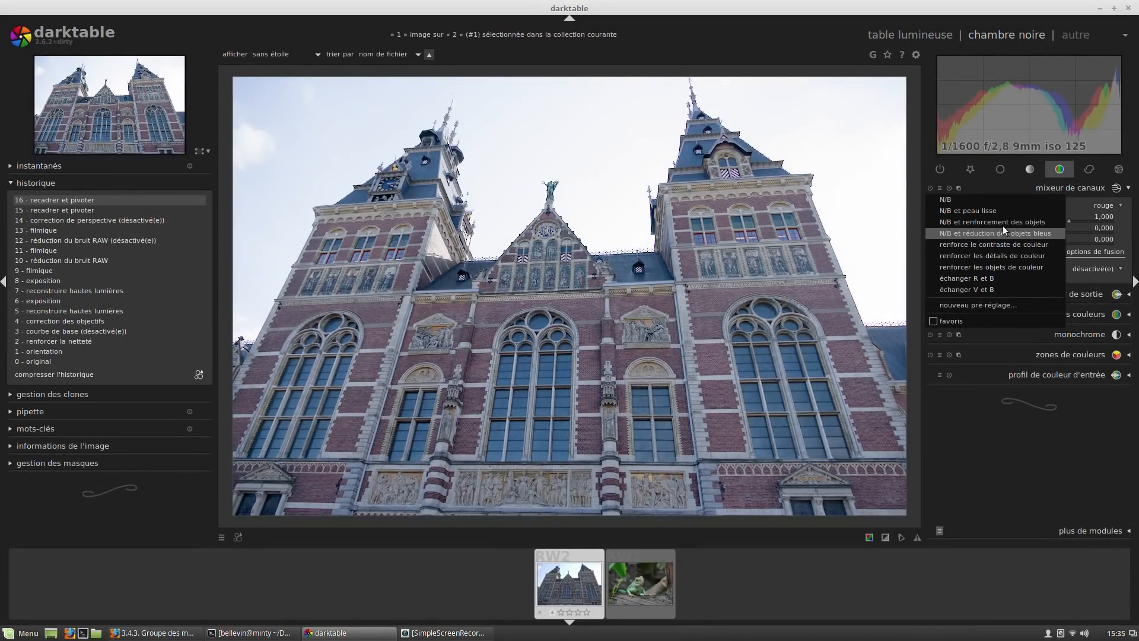
click(1076, 186)
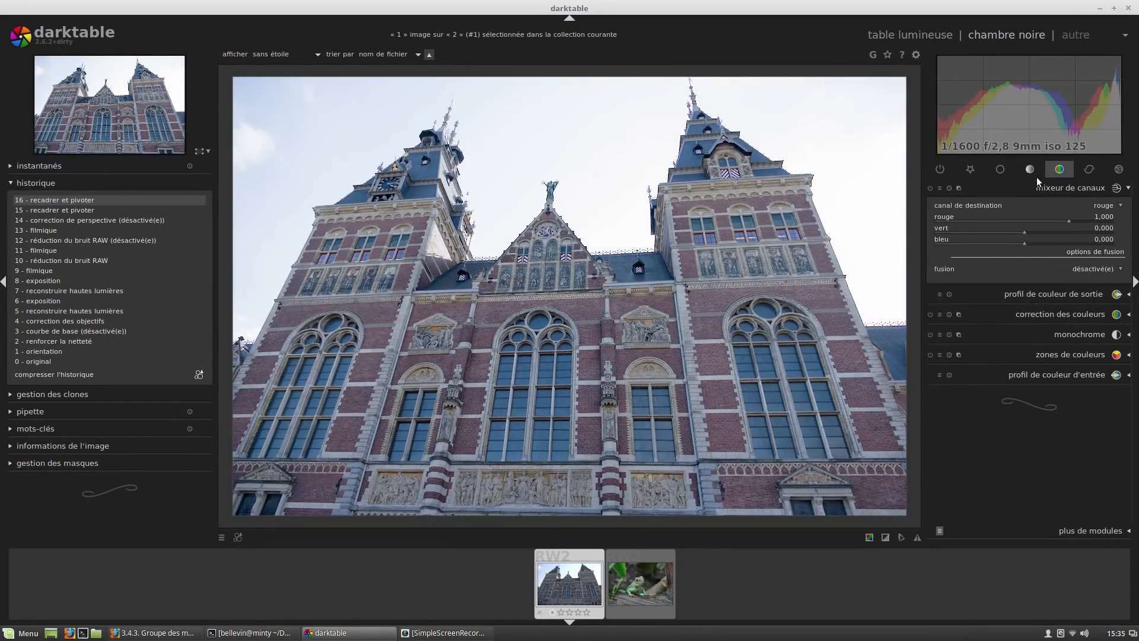
click(1000, 172)
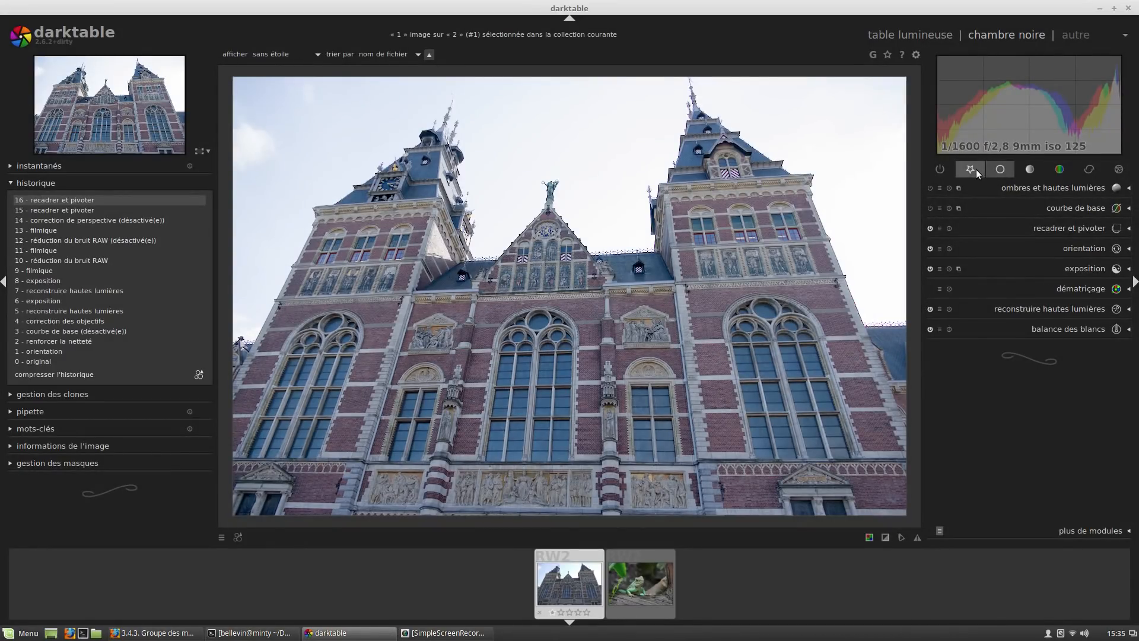
click(980, 169)
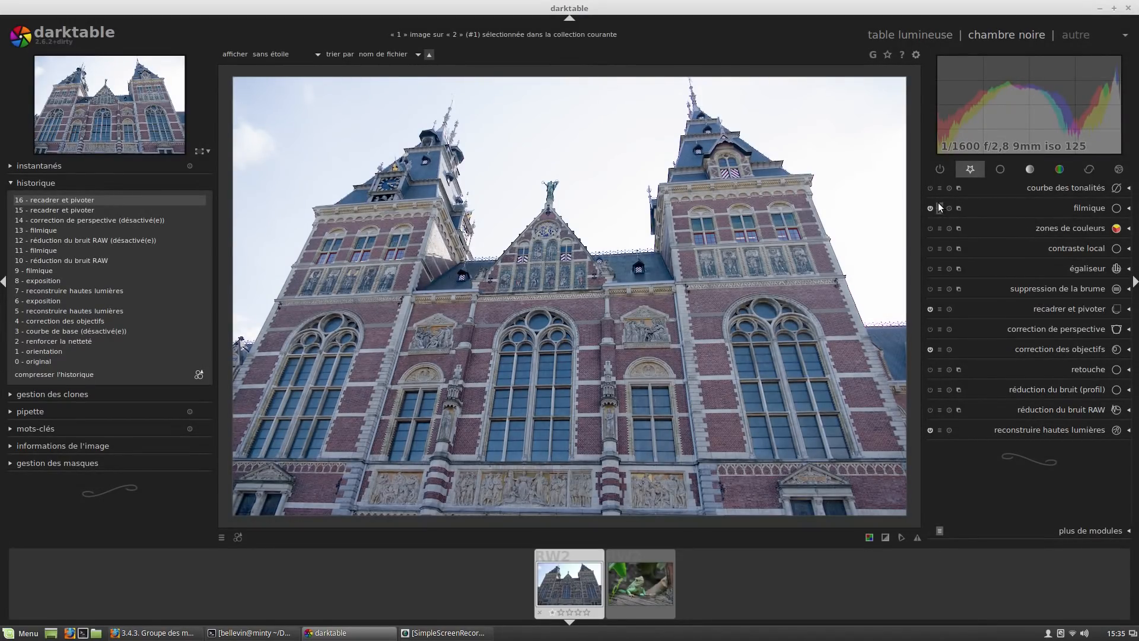
Apply the film noir & blanc preset in zones de couleurs, keeping sélection par set to teinte.
click(1009, 226)
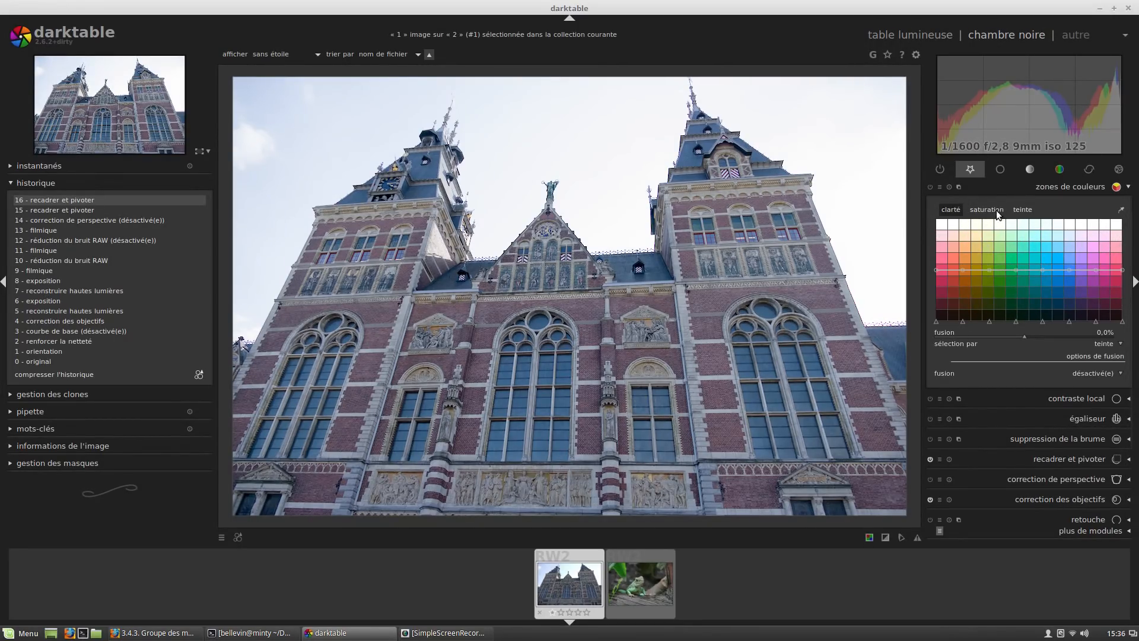
click(1102, 347)
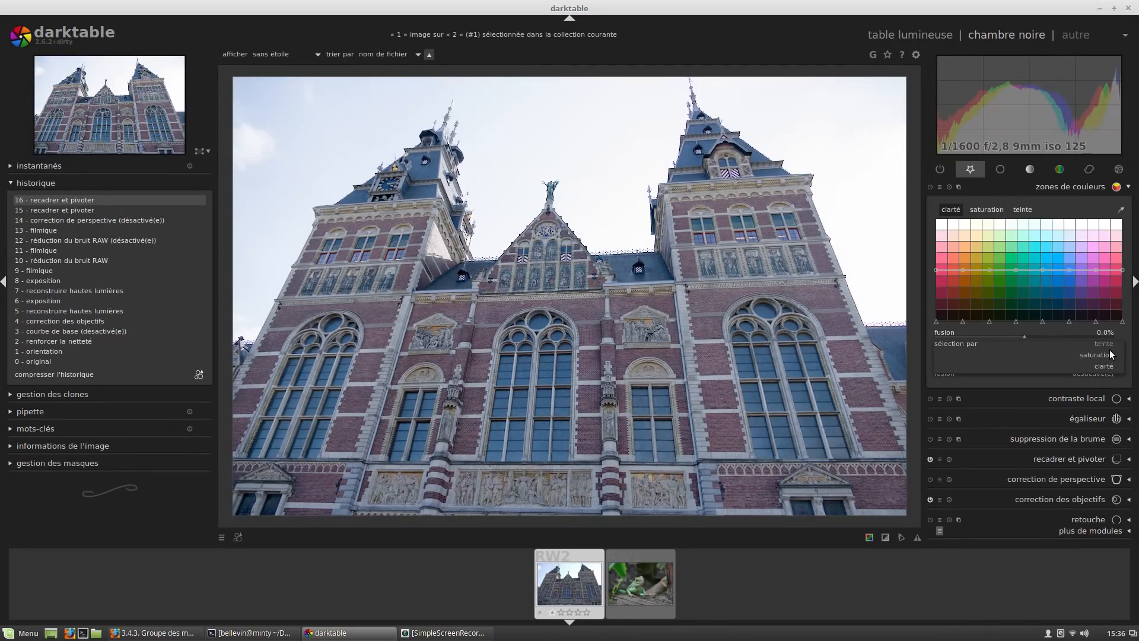
click(1103, 344)
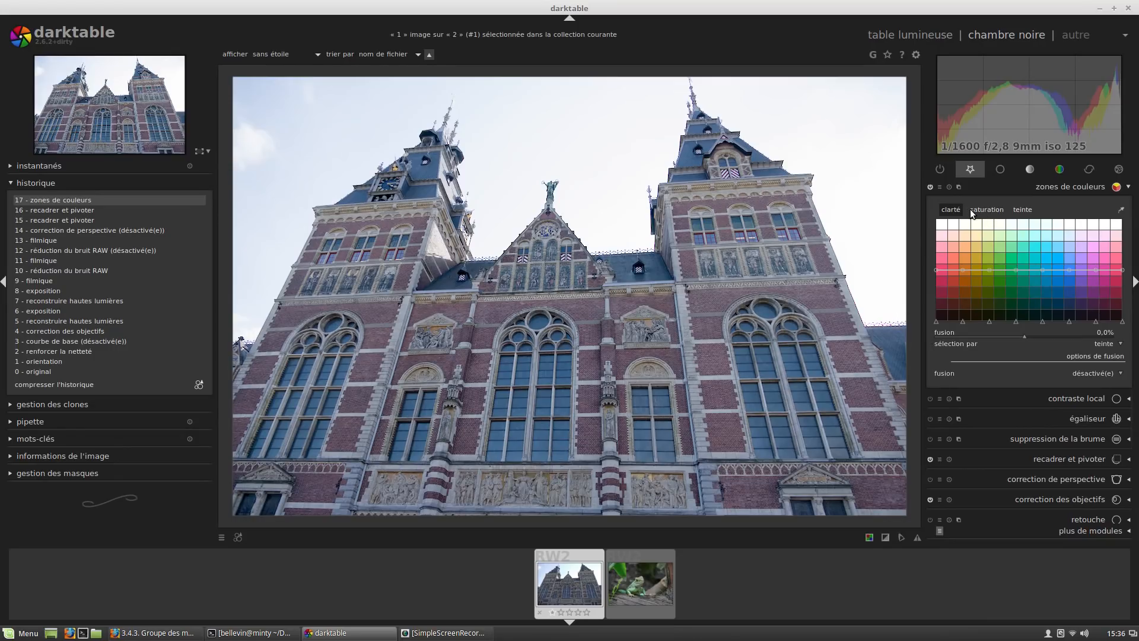
click(939, 188)
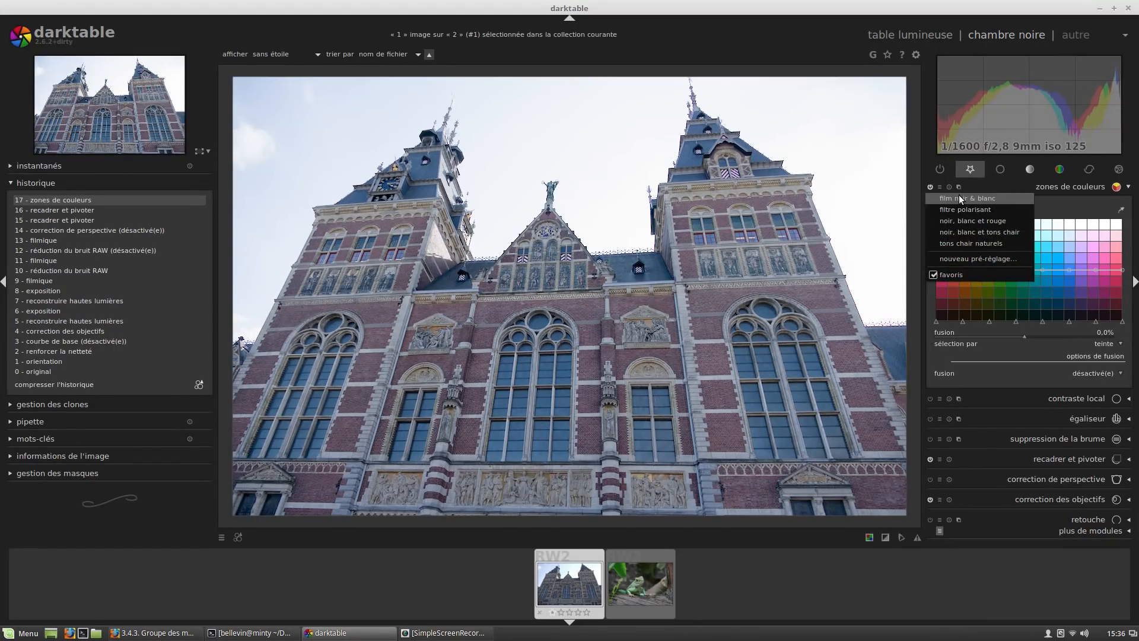
click(961, 199)
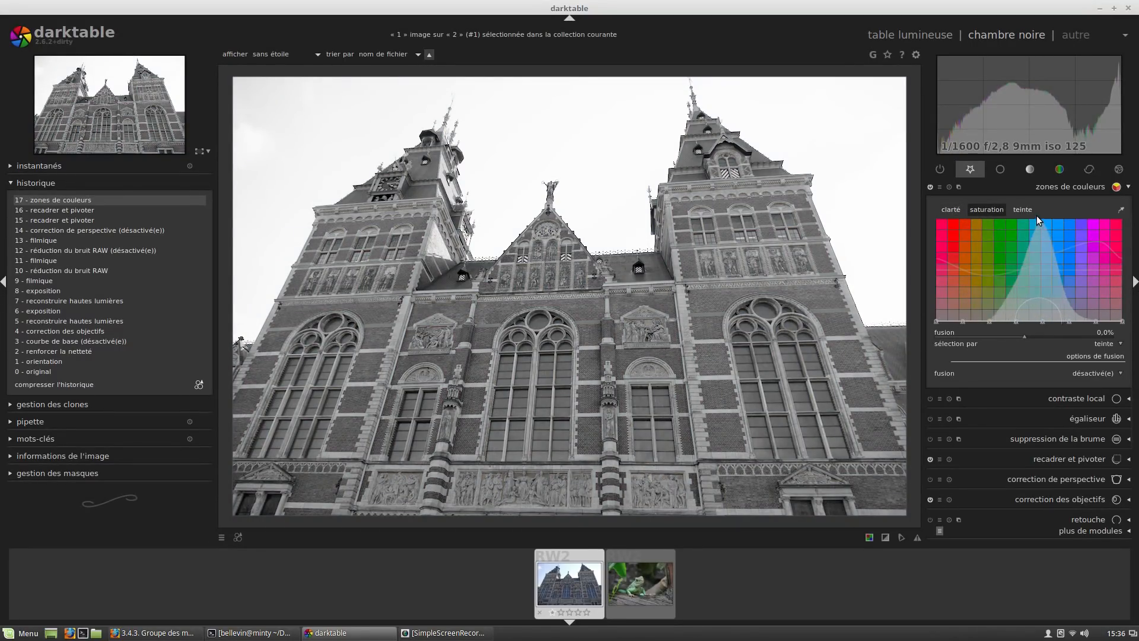
Reset the clarté curve in zones de couleurs and switch the module off and on to compare the result.
click(950, 209)
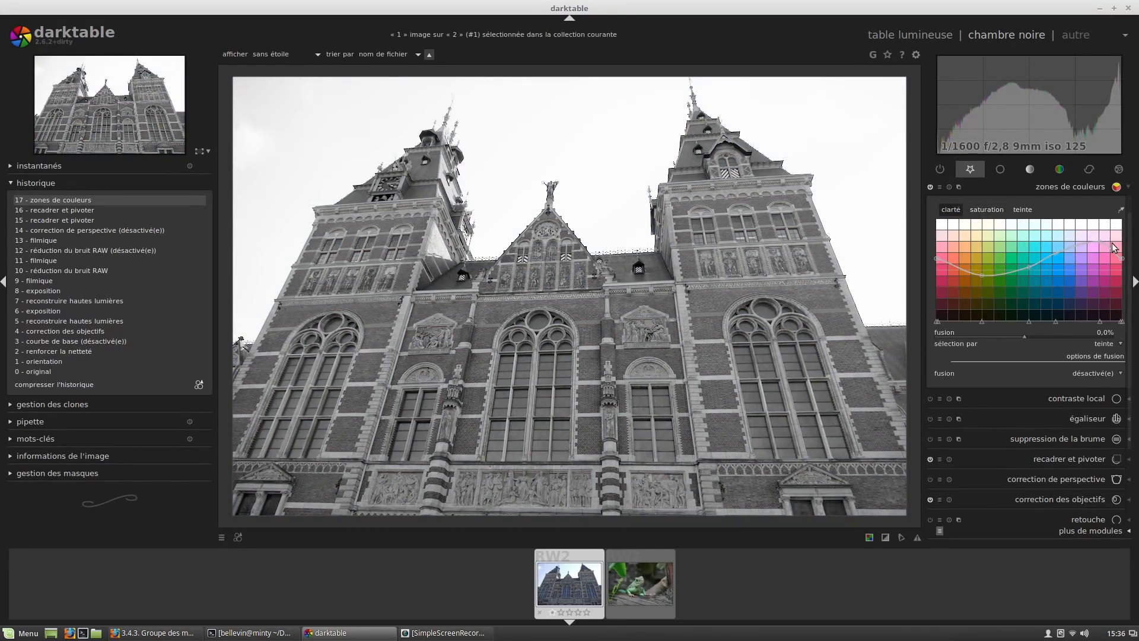
double_click(1020, 251)
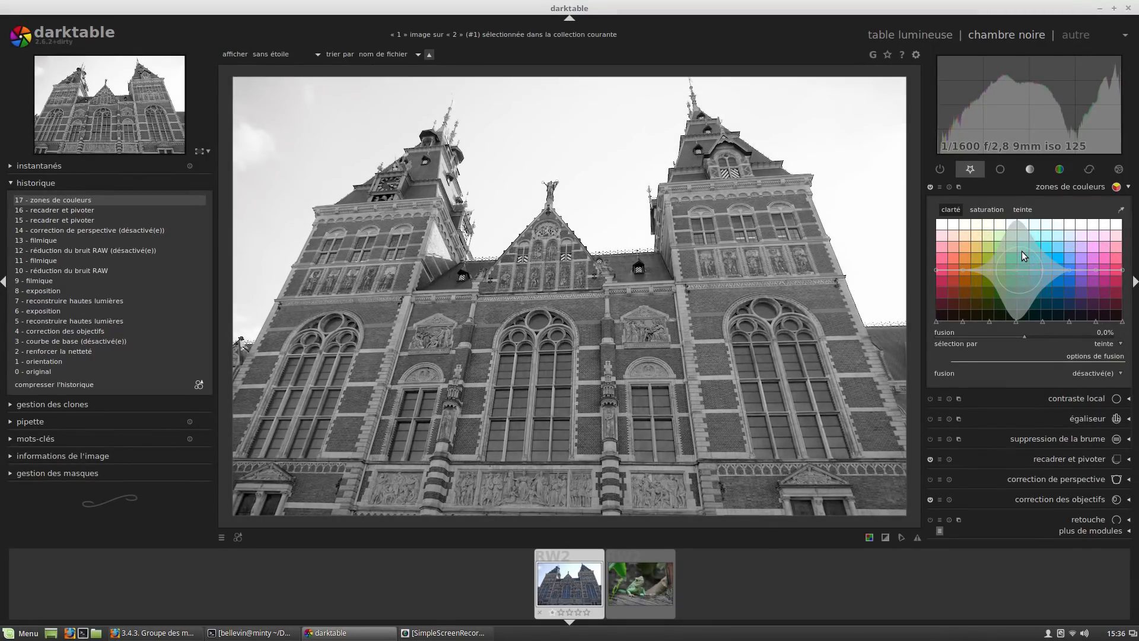
click(931, 187)
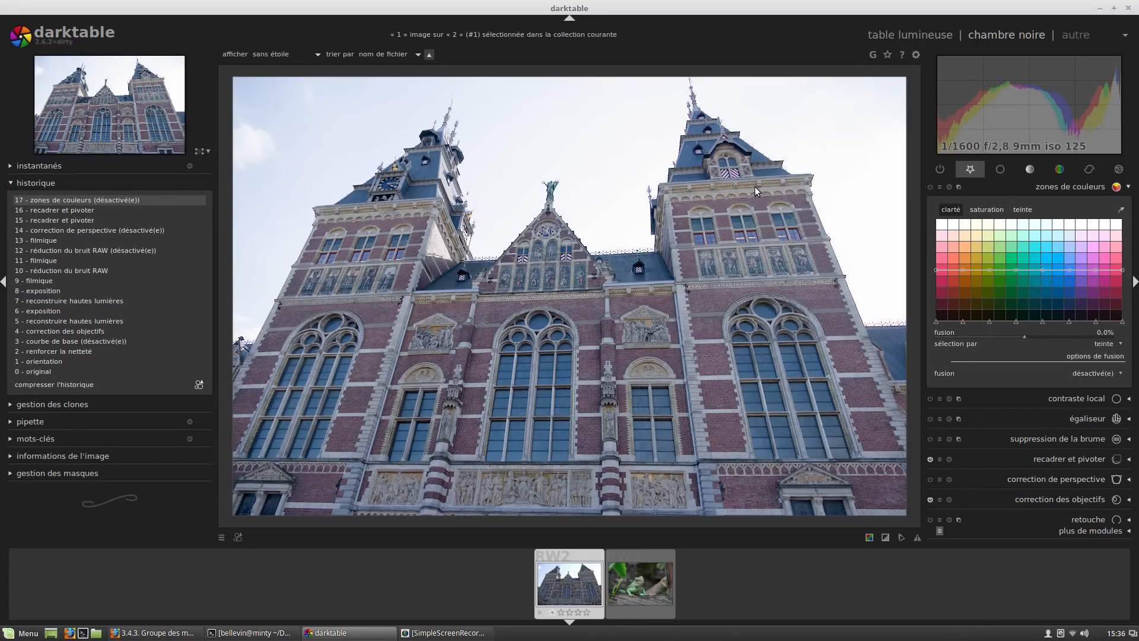
click(930, 186)
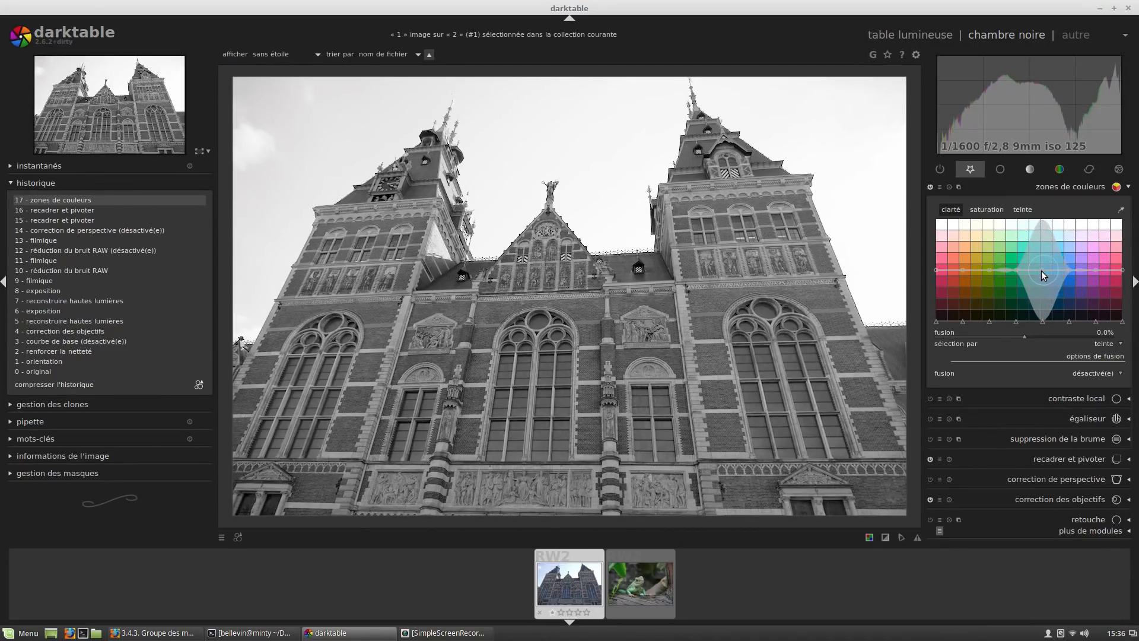
Raise the cyans and blues to maximum and slightly lower the reds on the clarté curve, then compare with the module switched off.
drag(1041, 272, 1037, 215)
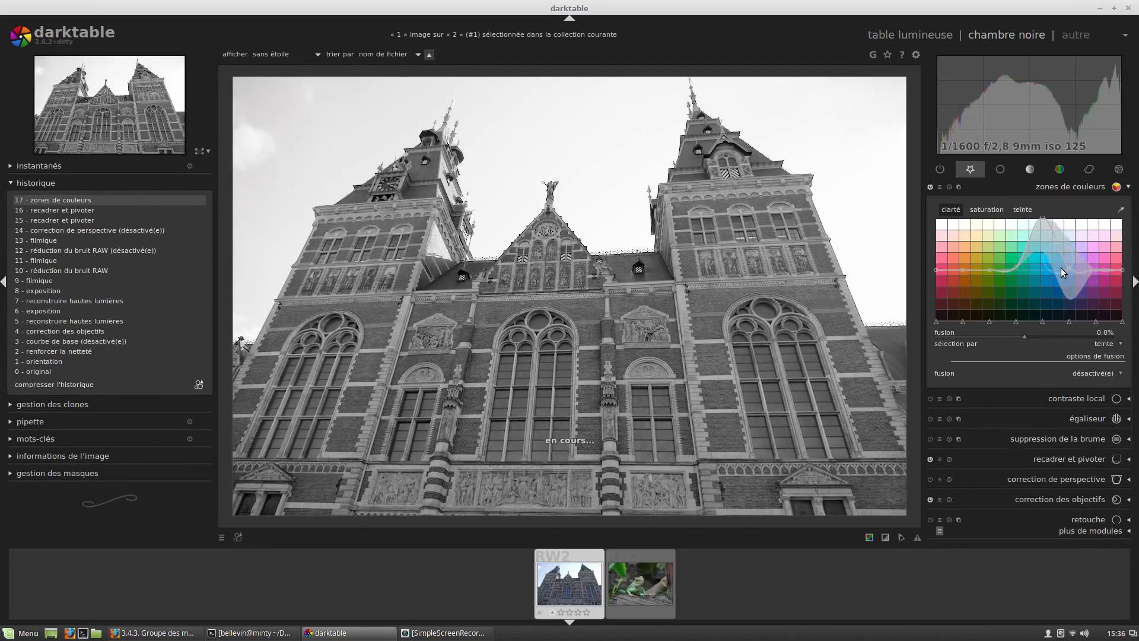
drag(1067, 269, 1057, 211)
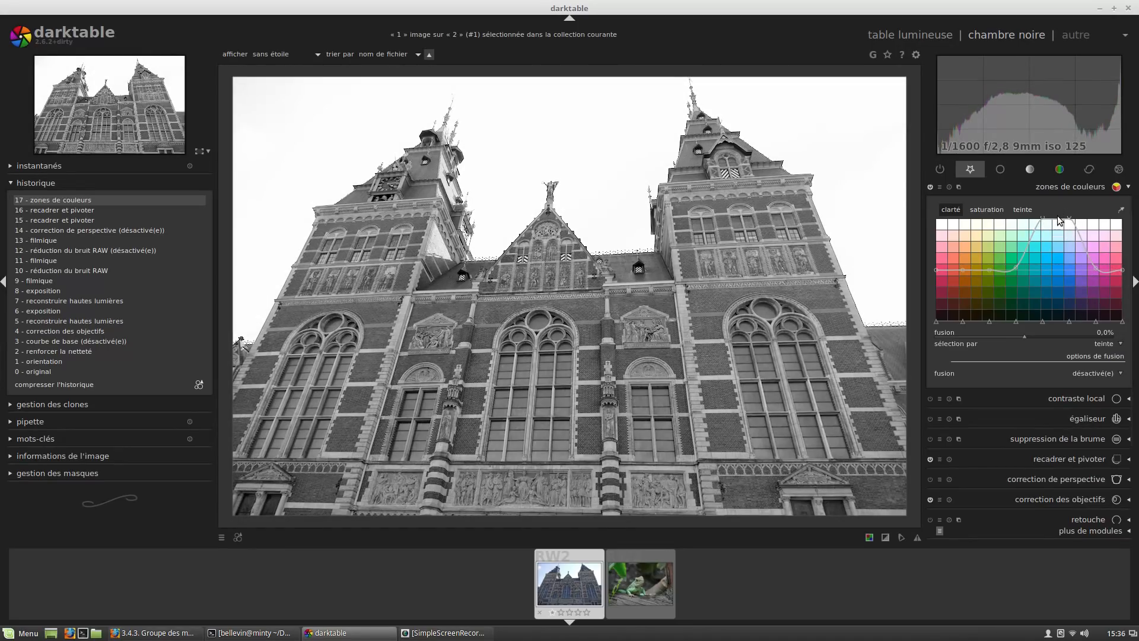
drag(1121, 266, 1121, 281)
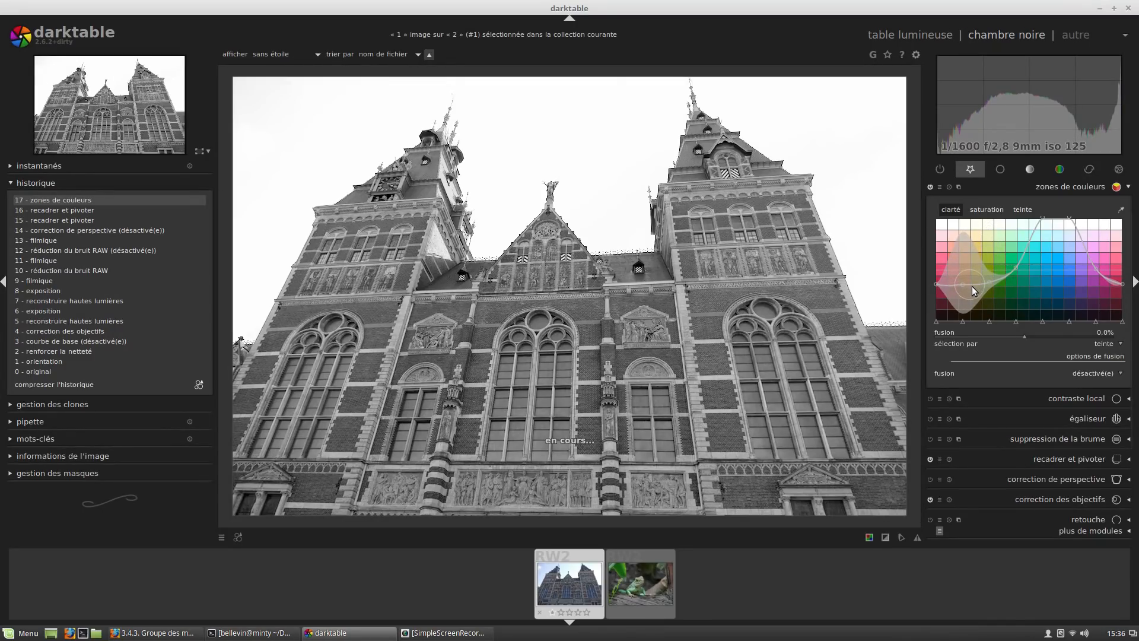
click(931, 188)
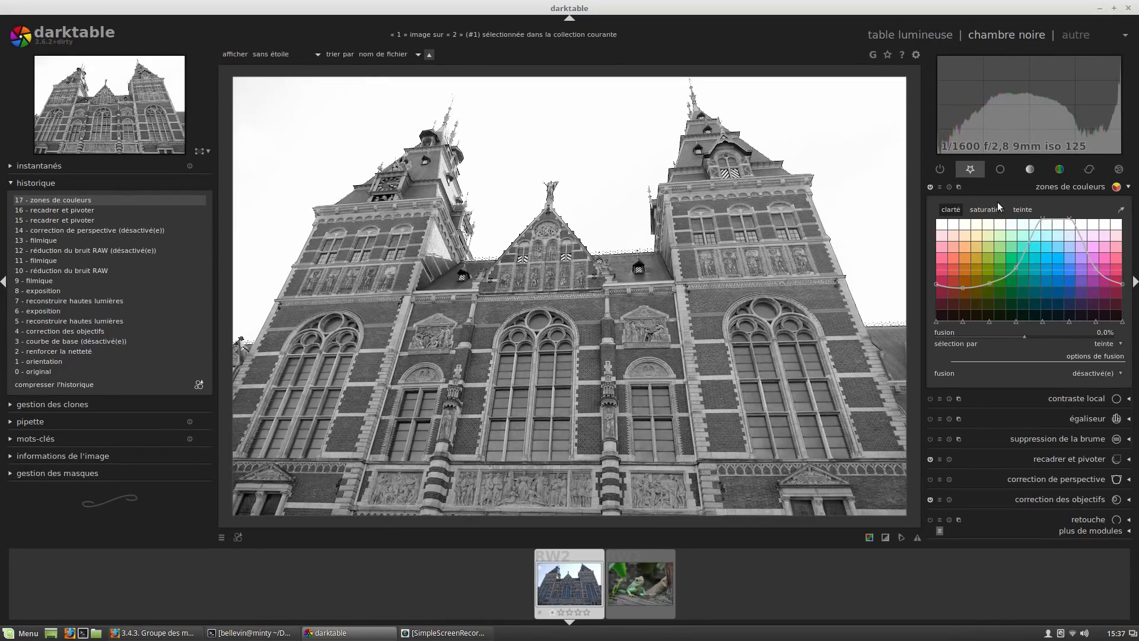
Add a new instance of zones de couleurs and reset the saturation curve in the original instance.
click(959, 187)
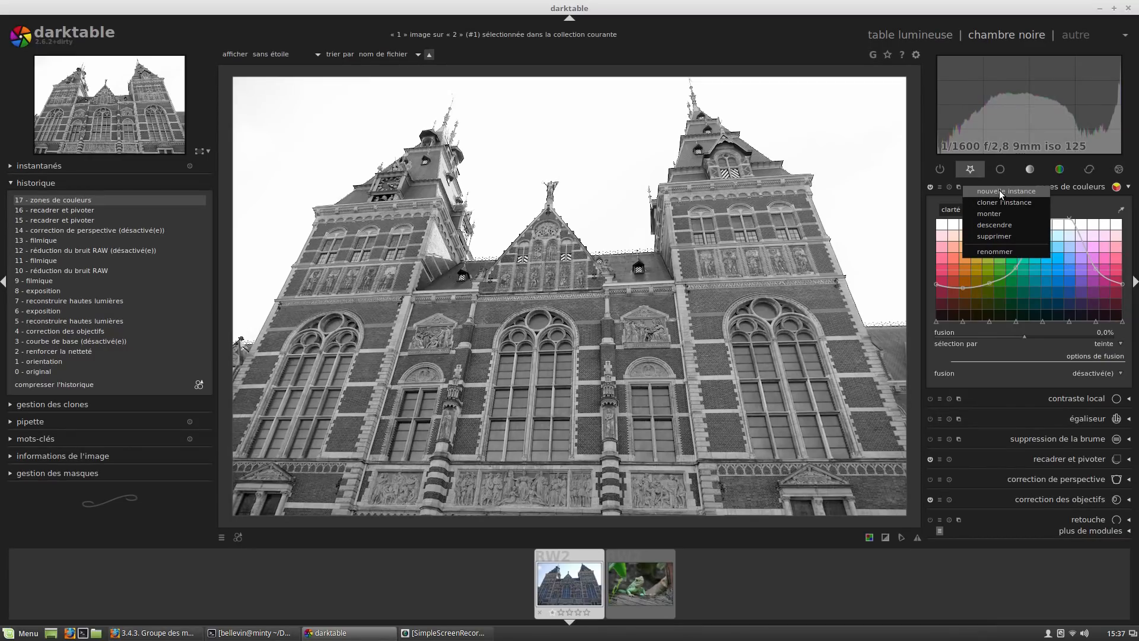
click(1000, 191)
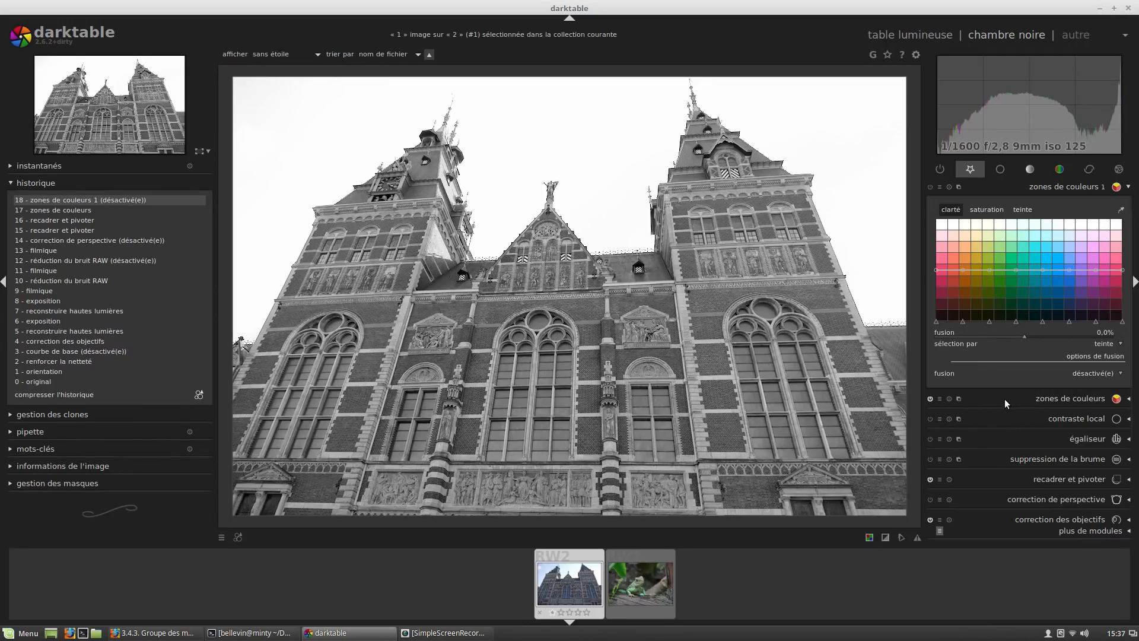
click(1043, 400)
click(994, 231)
double_click(1053, 296)
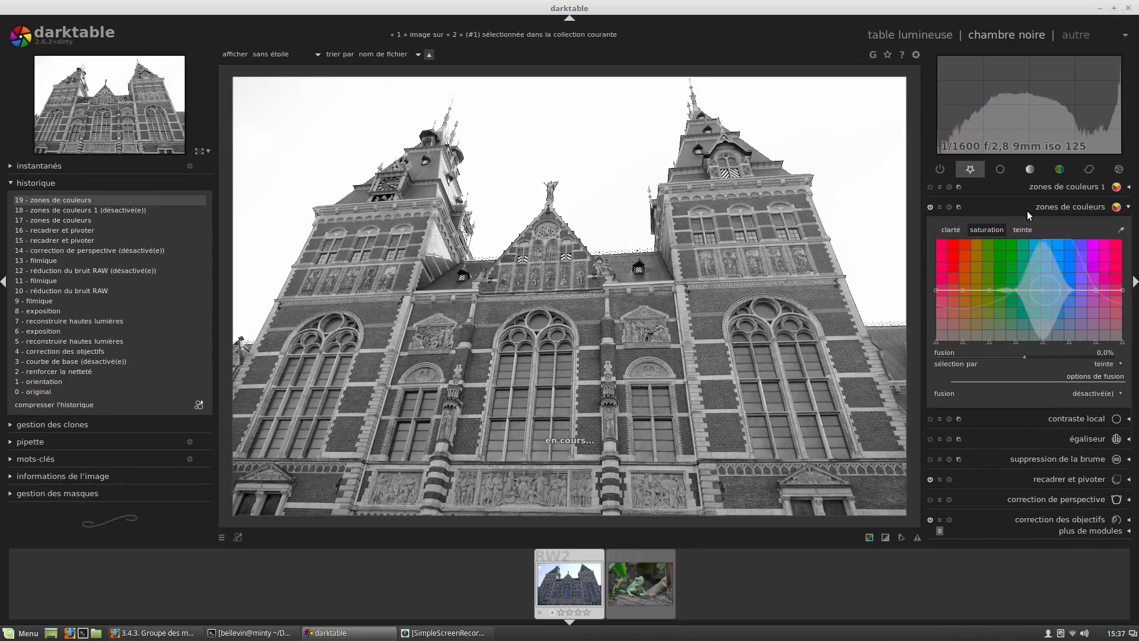
Pull the saturation curve down to the minimum across all hues in zones de couleurs 1.
click(1020, 189)
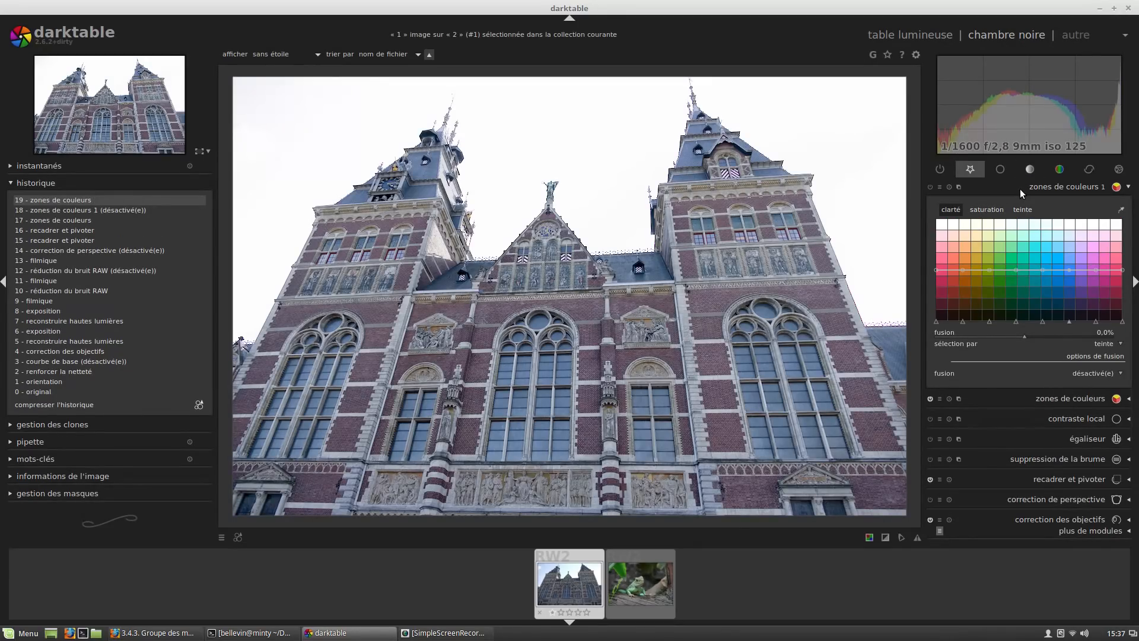
click(1039, 398)
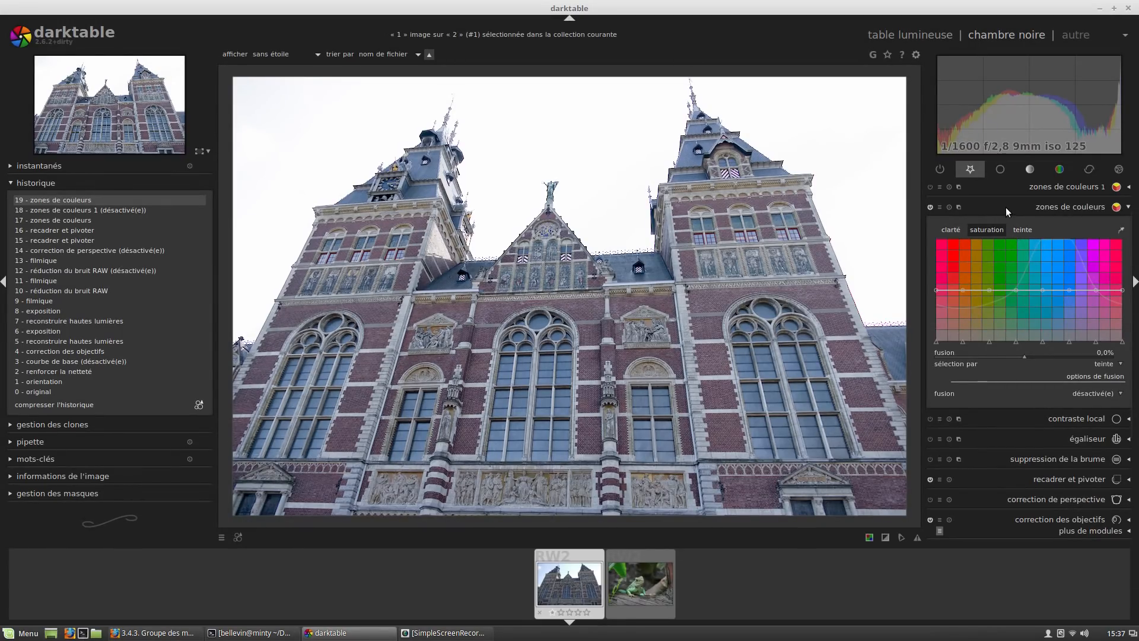
click(1039, 187)
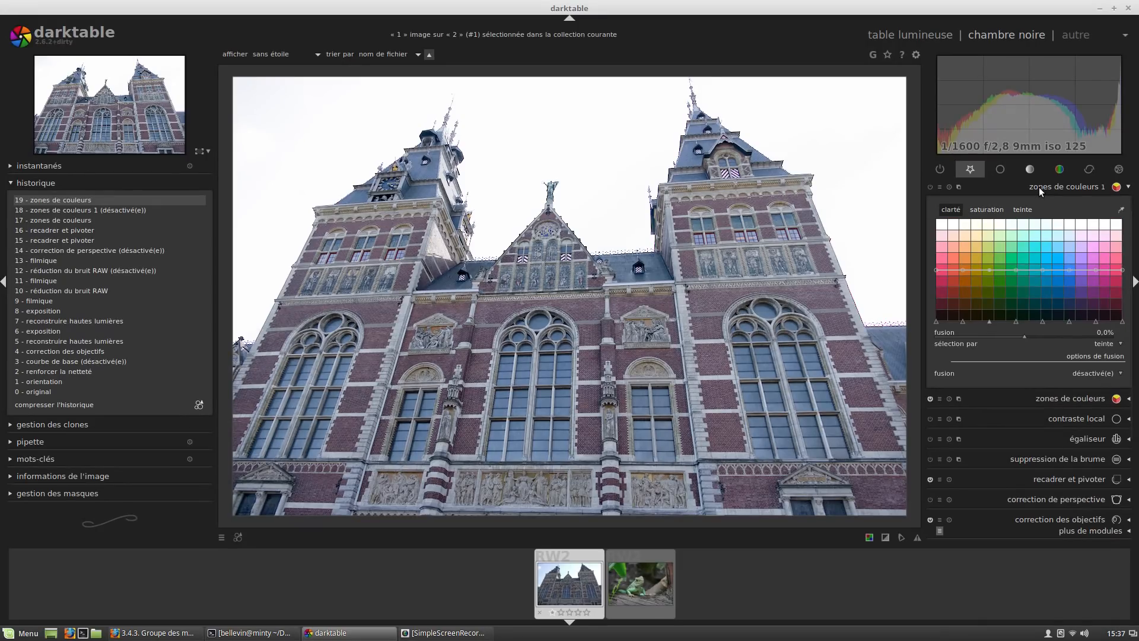
click(981, 212)
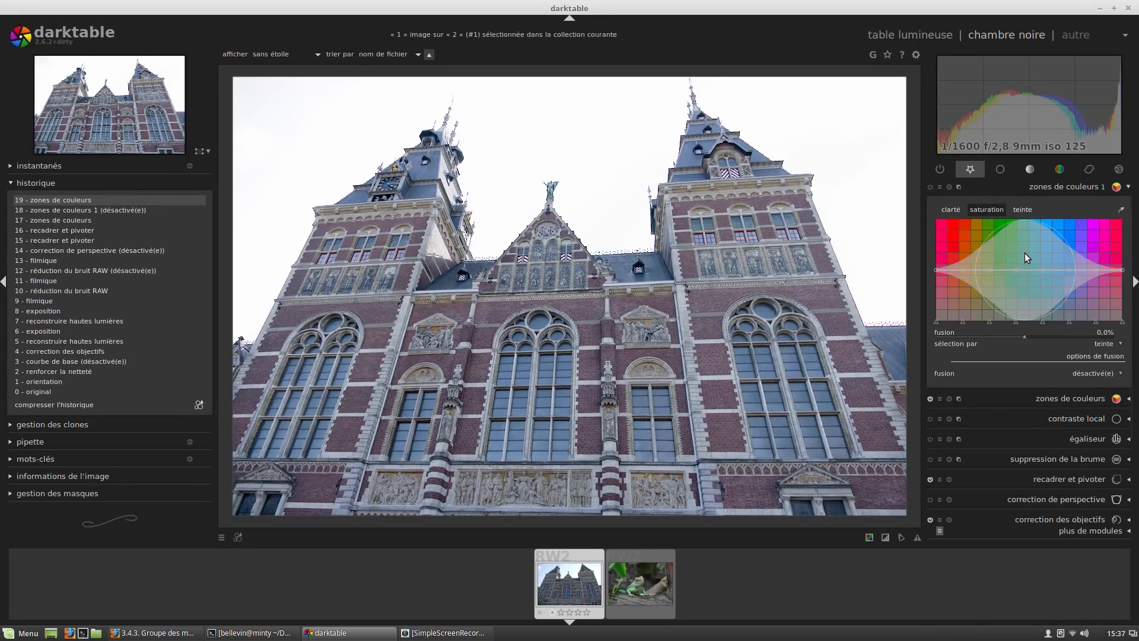
drag(1026, 252, 1009, 326)
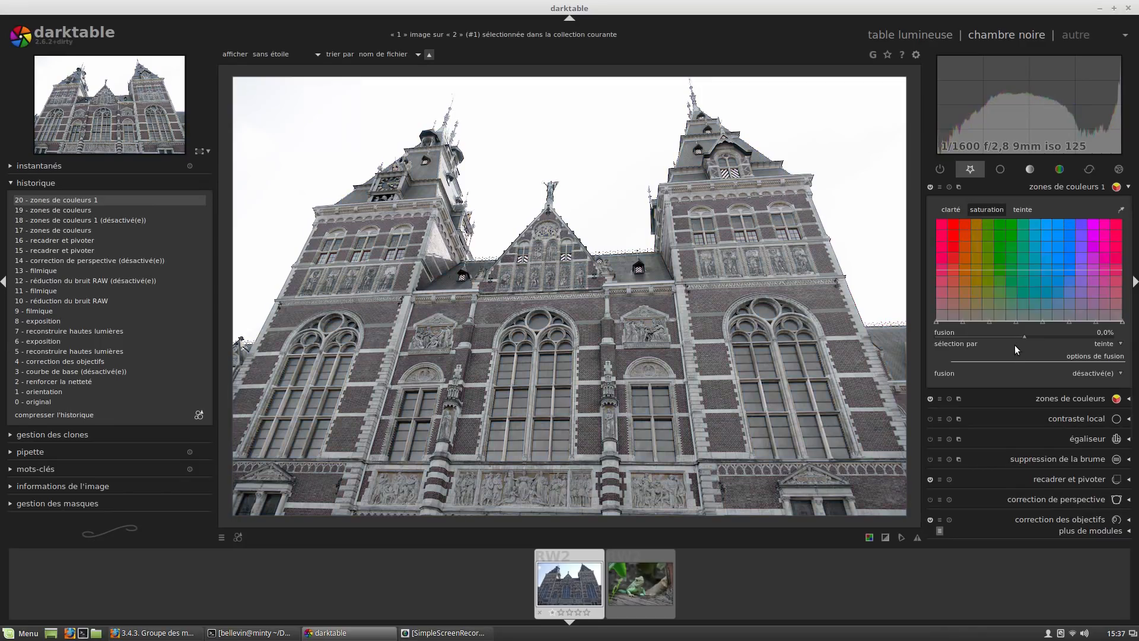
Raise the blues and lower the reds on the clarté curve of zones de couleurs 1, and close the module.
click(956, 209)
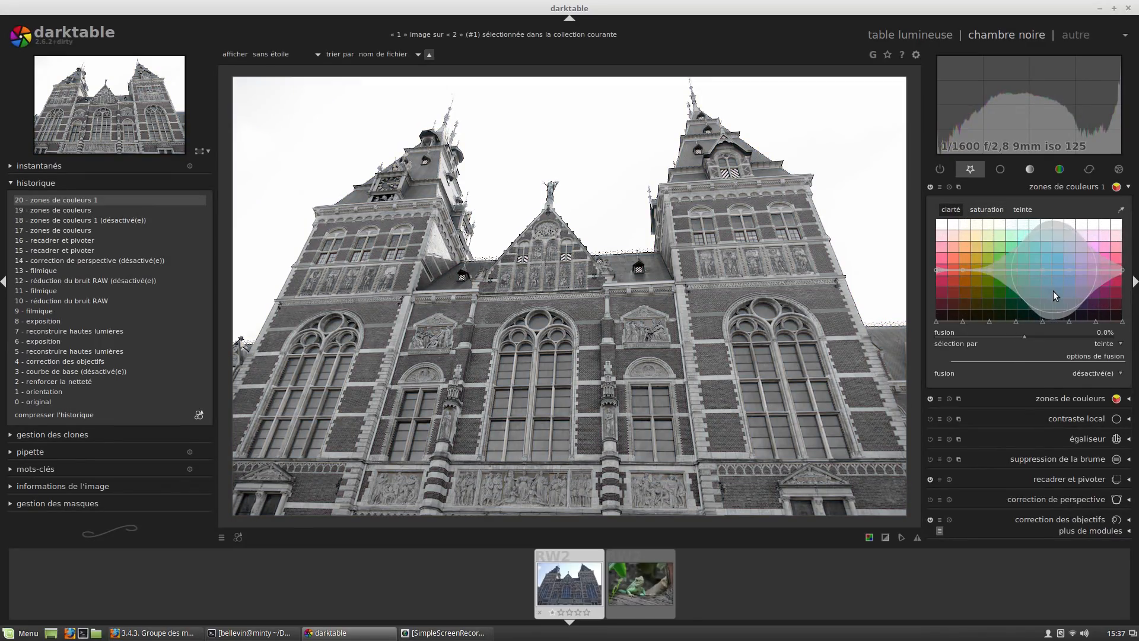
drag(1056, 285, 1041, 205)
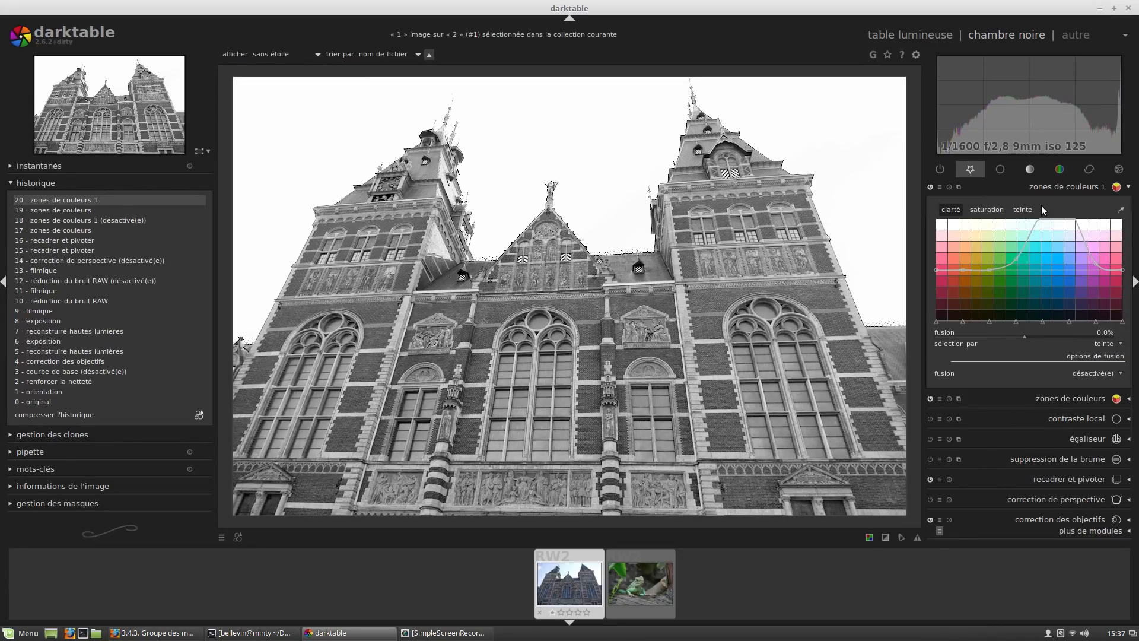
drag(990, 273, 931, 295)
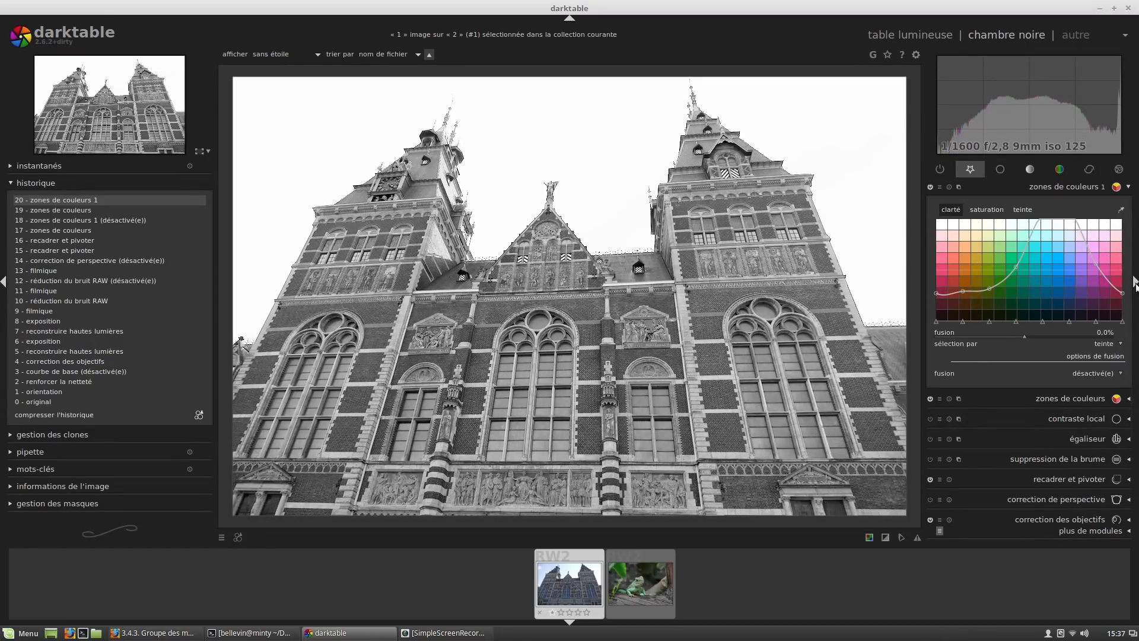
click(985, 187)
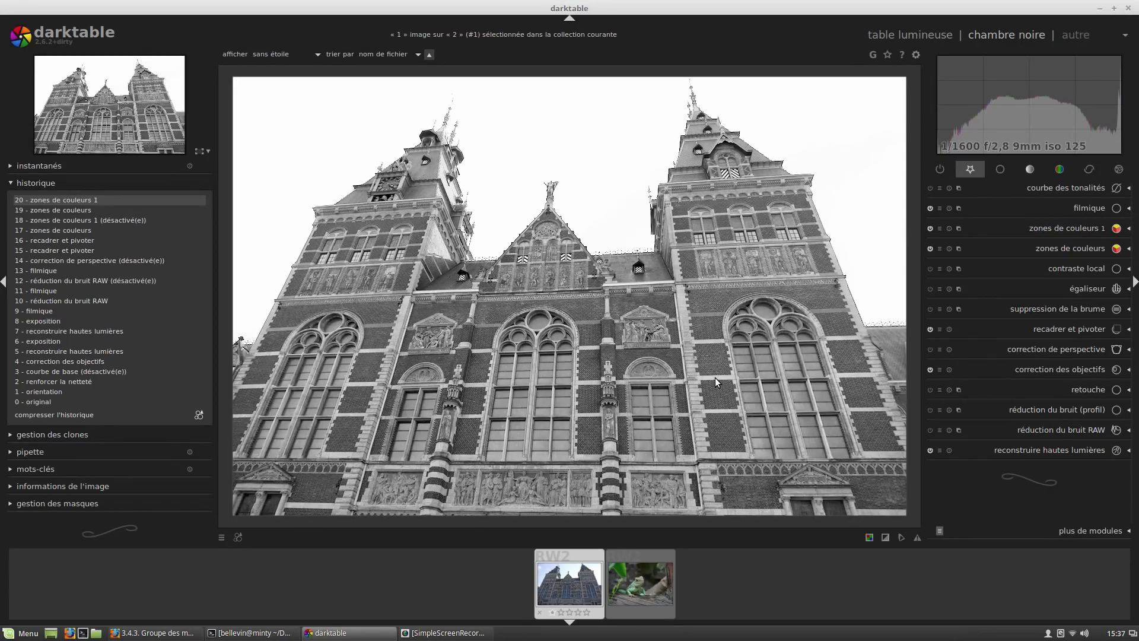
Try an S-shaped curve in courbe des tonalités, lowering the shadows and raising the upper tones, and disable the module.
click(1038, 209)
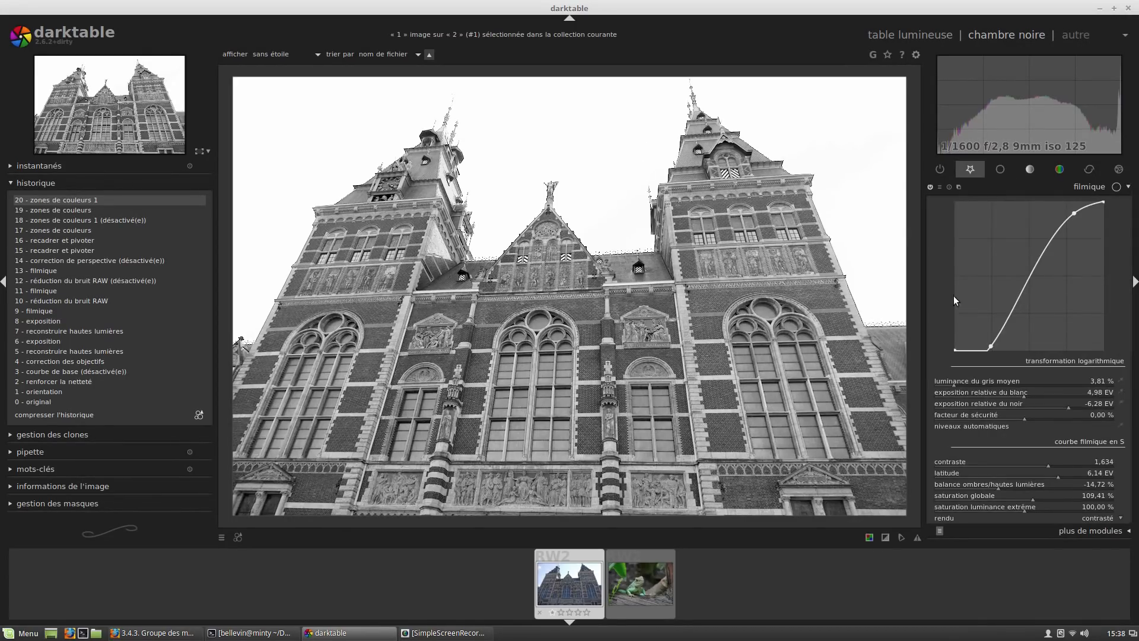
click(1042, 189)
click(1036, 186)
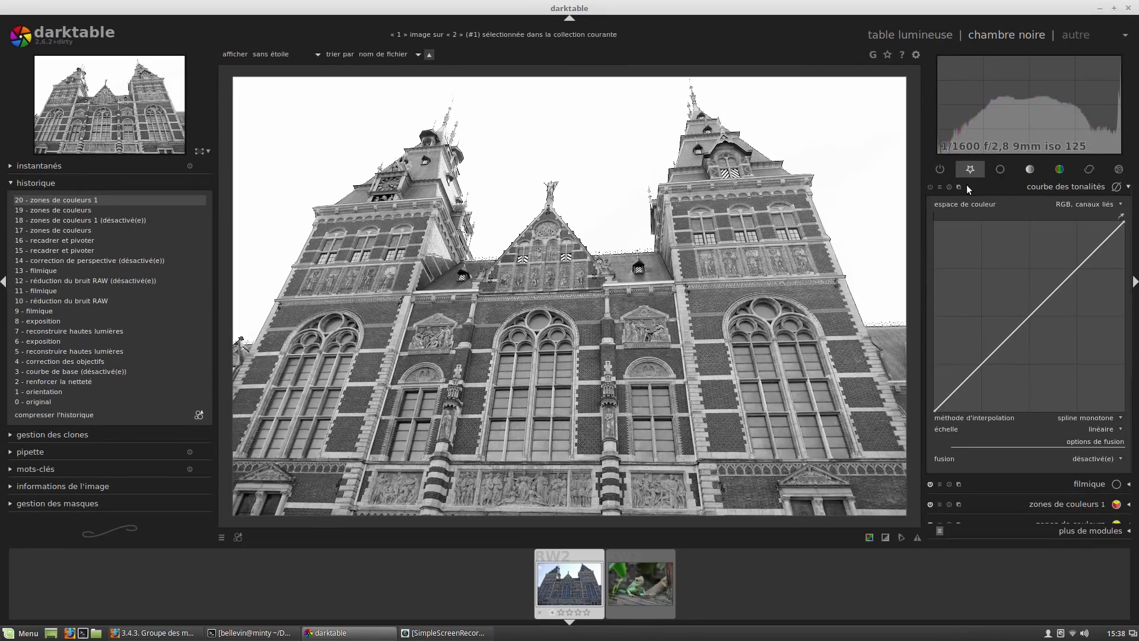
drag(974, 387, 975, 400)
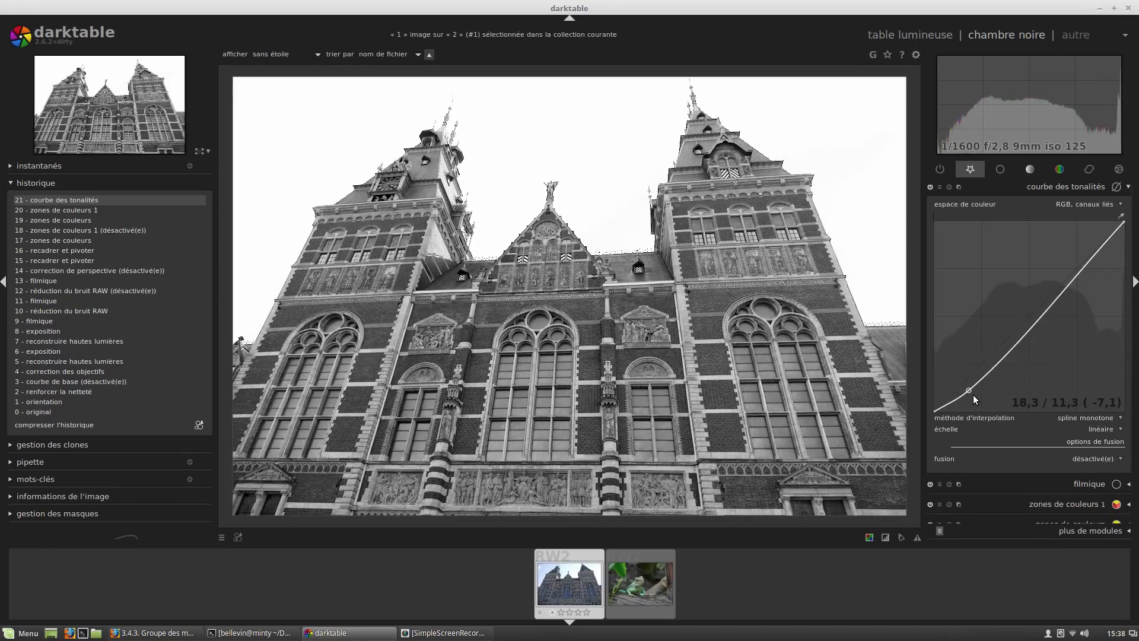
drag(1037, 318, 1038, 304)
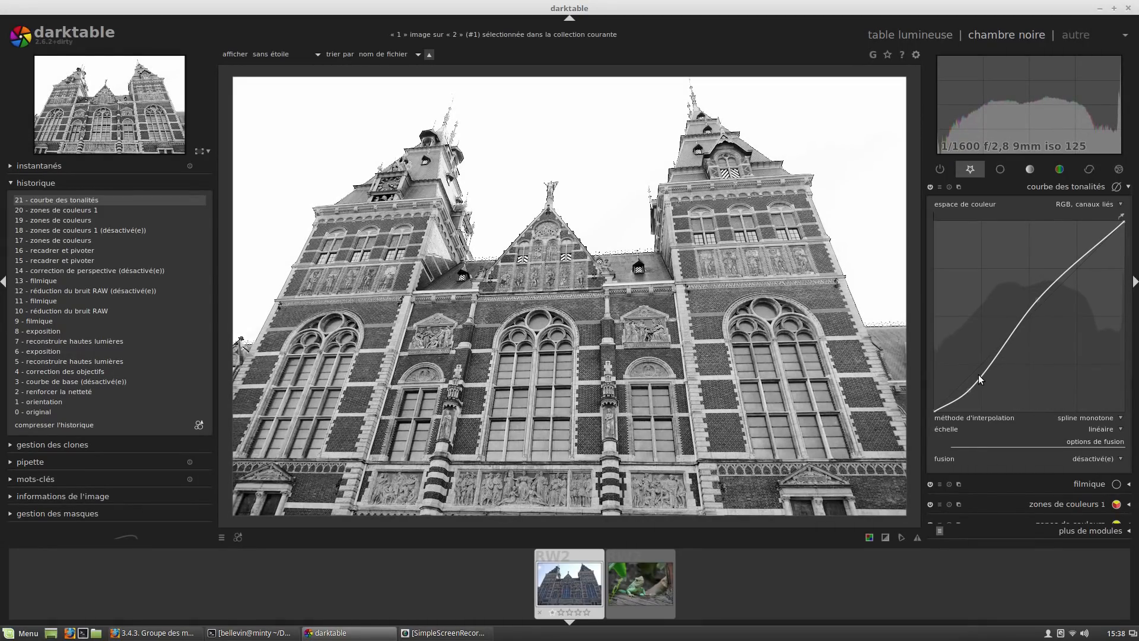
drag(965, 390, 959, 393)
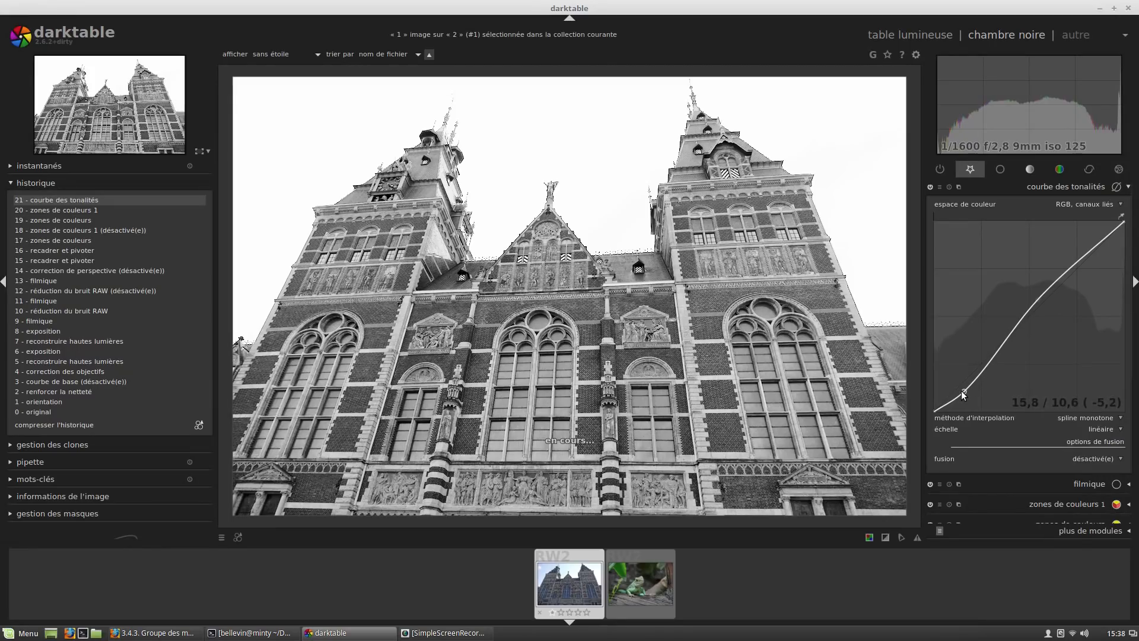
click(930, 188)
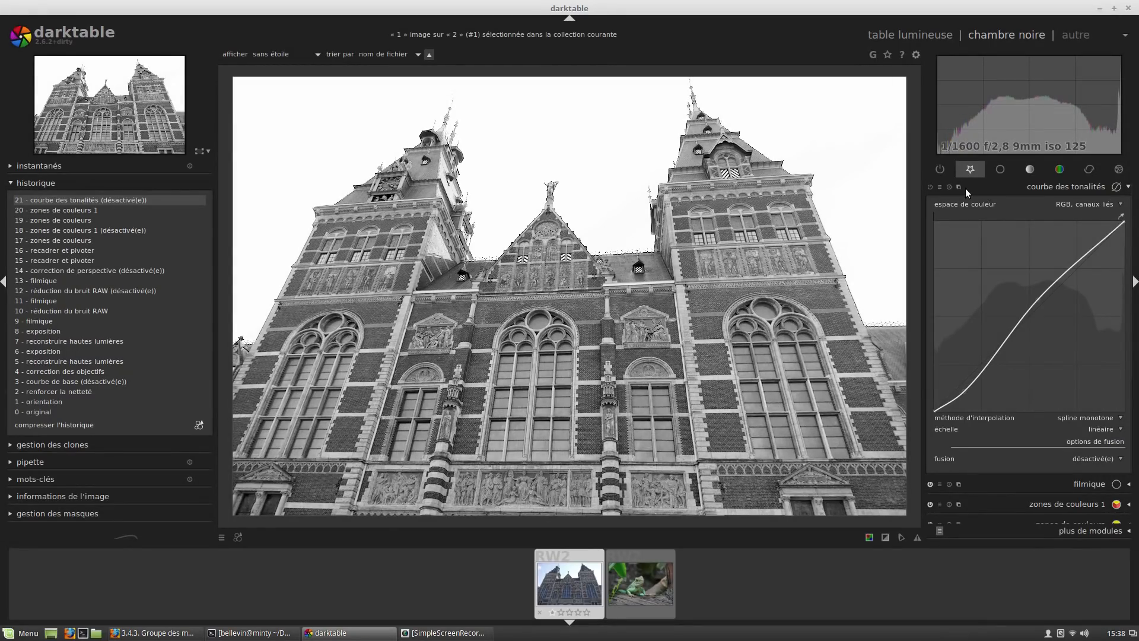
click(993, 188)
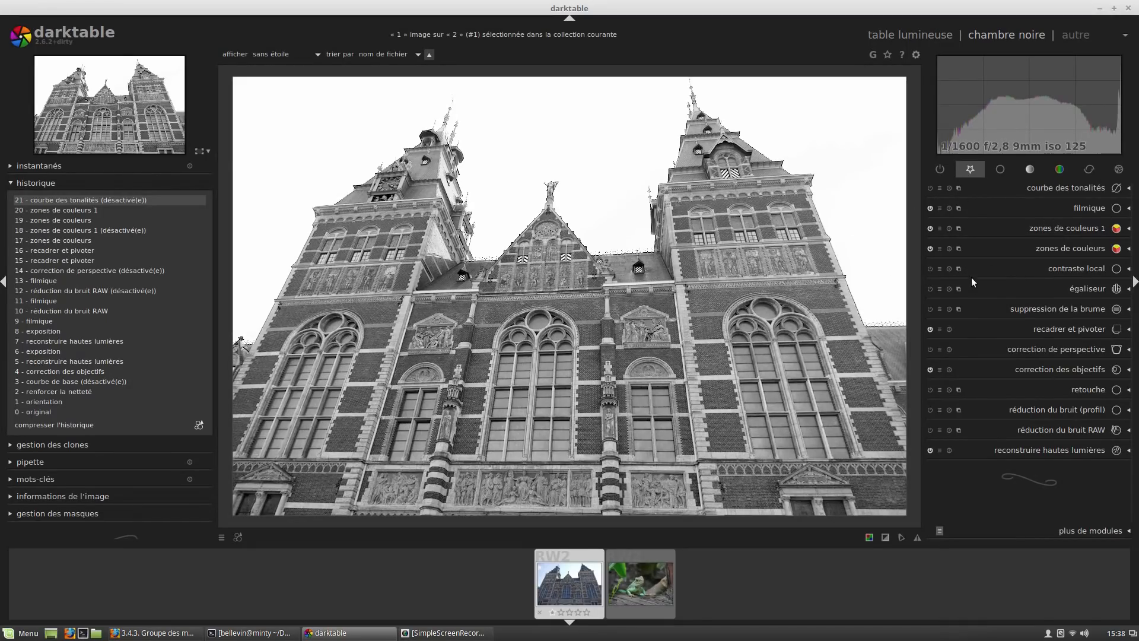
Try contraste local in filtre laplacien local mode and disable it again.
click(999, 269)
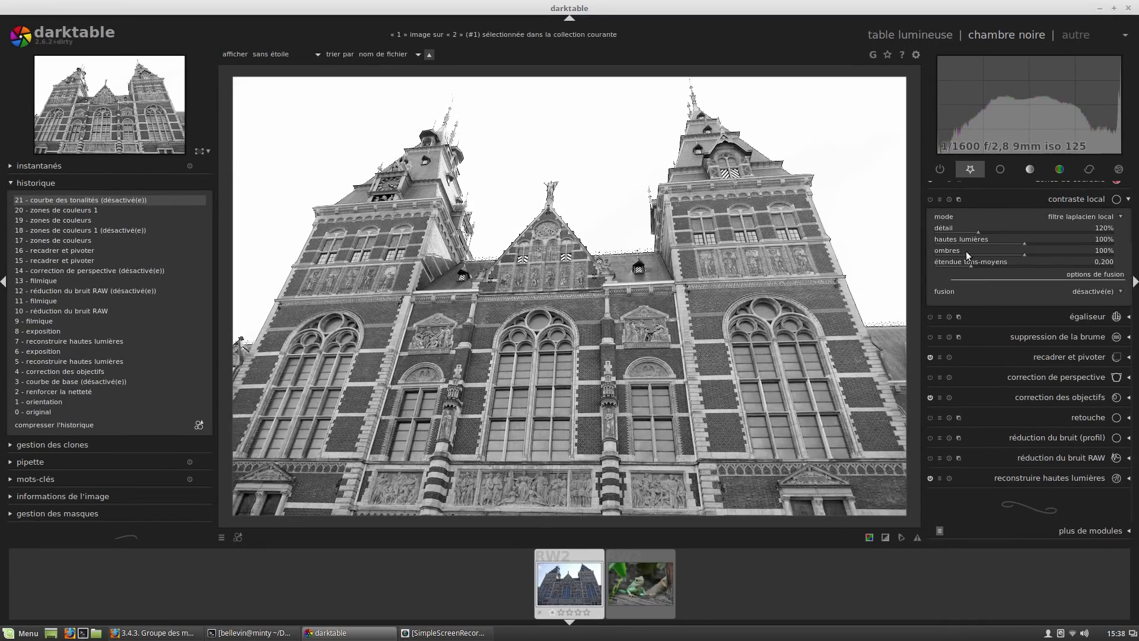
click(928, 202)
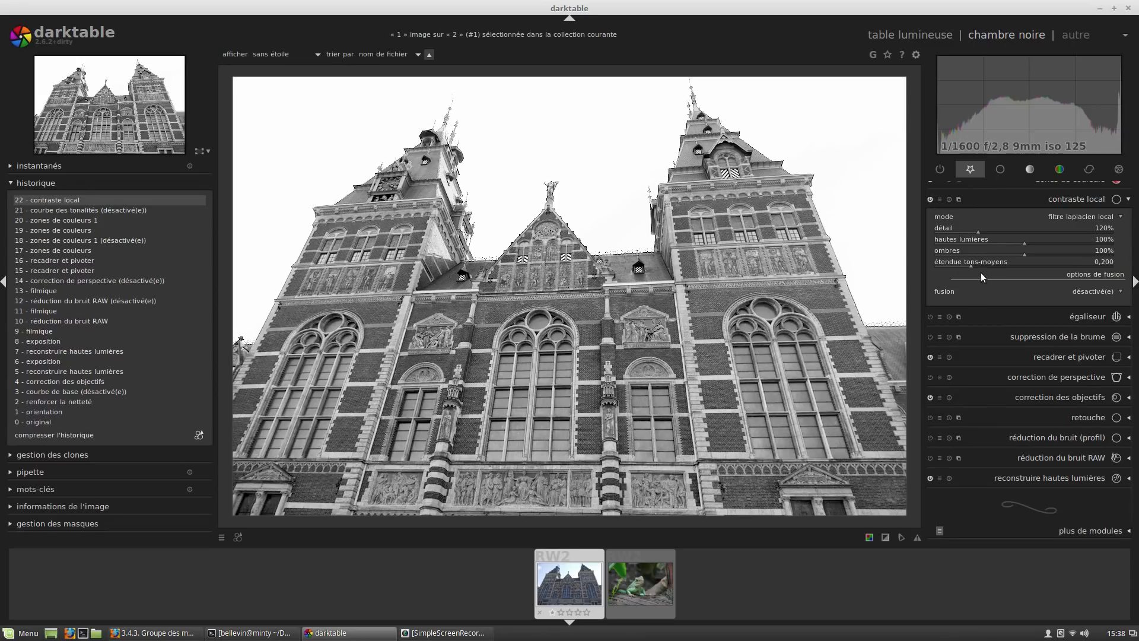
click(930, 200)
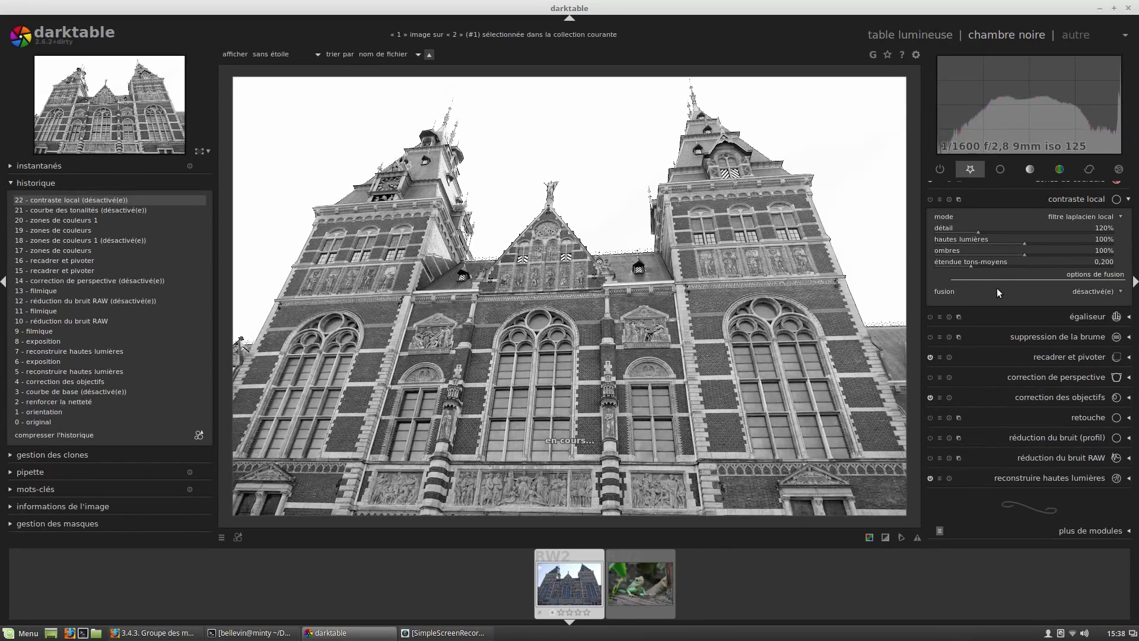
Try suppression de la brume with force reduced to 0,21 and disable the module.
click(1033, 340)
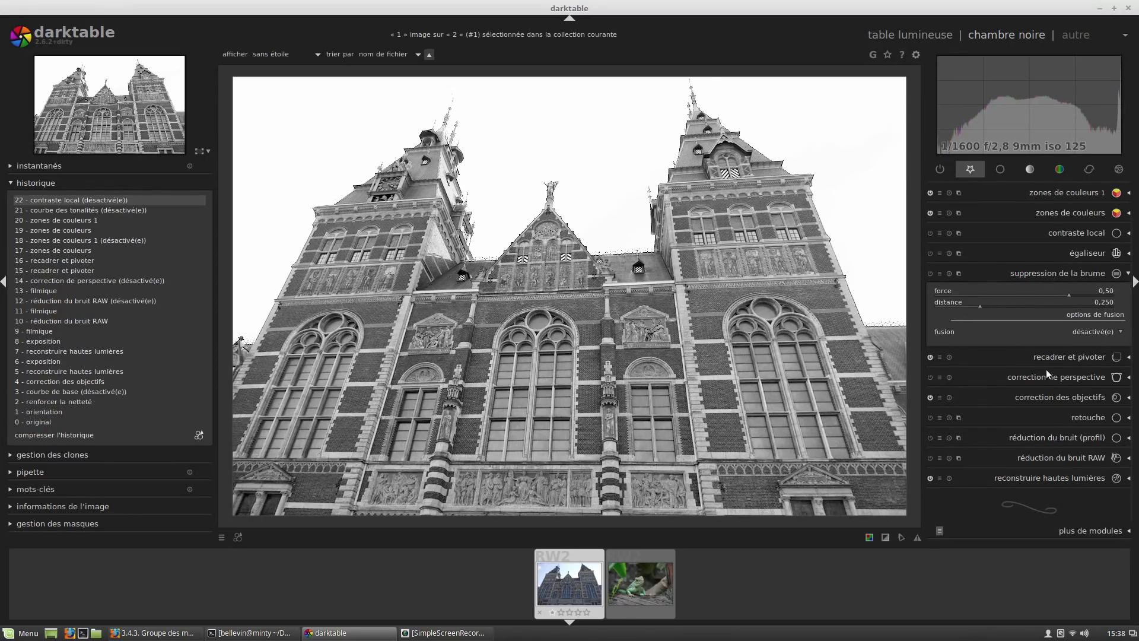
click(930, 273)
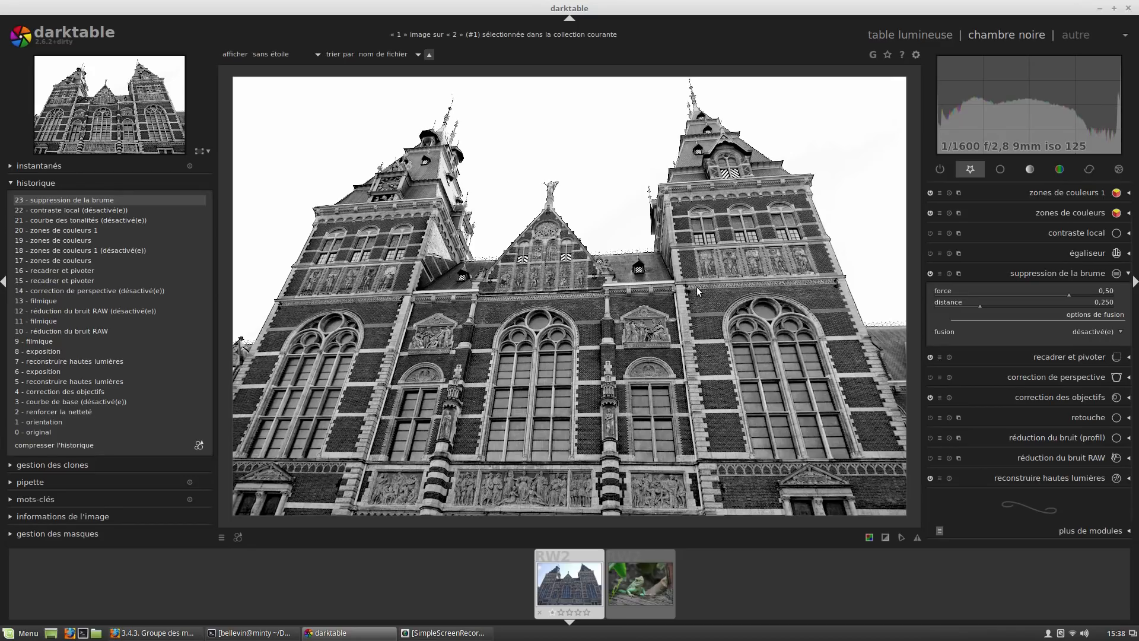
click(1049, 287)
click(1043, 292)
click(930, 274)
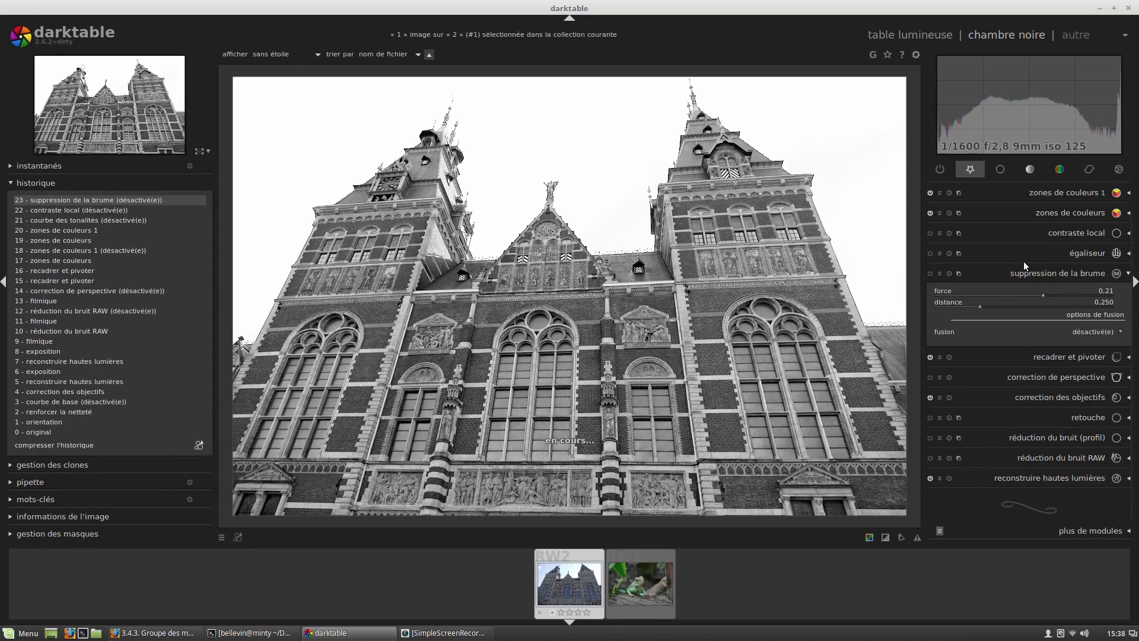
Raise the luma curve in égaliseur over the middle and detail frequencies to strengthen contrast.
click(1026, 258)
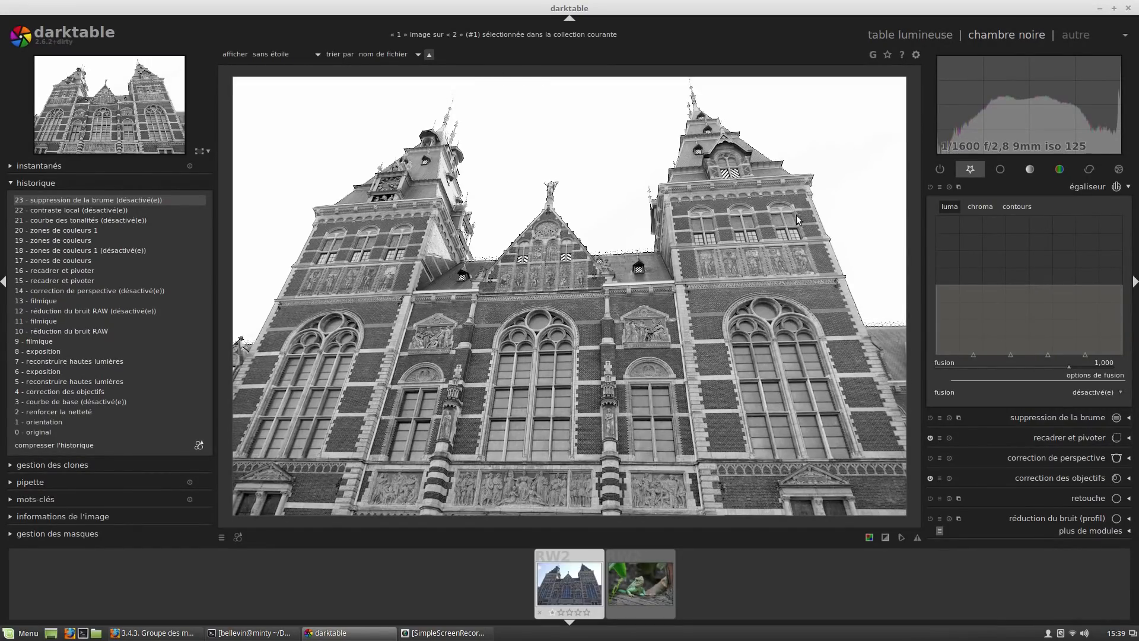
click(974, 208)
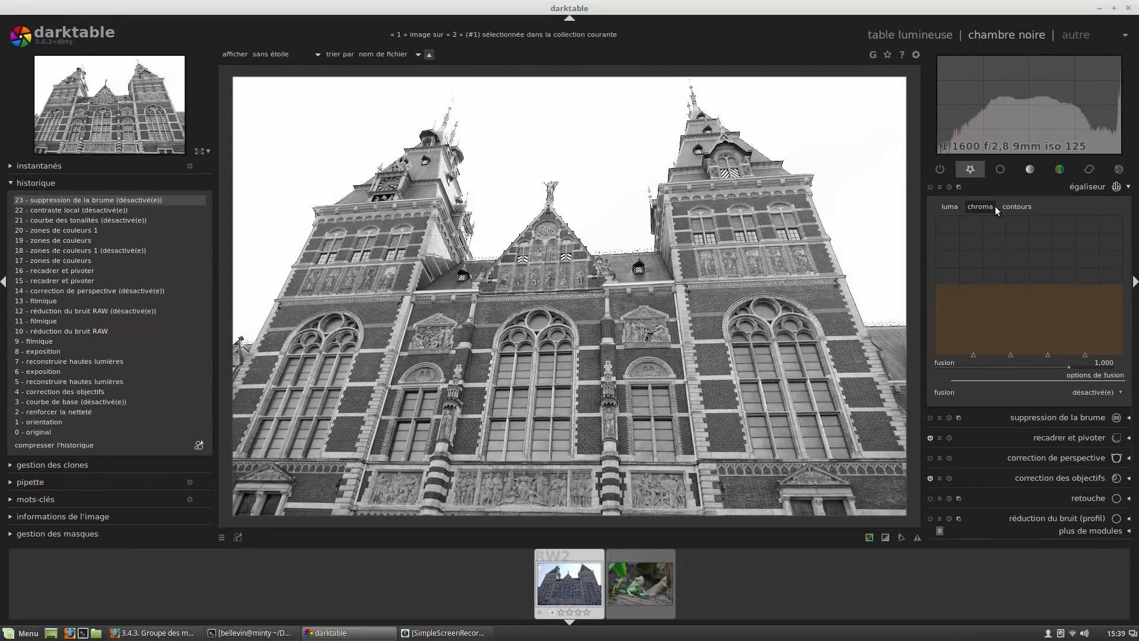
click(950, 209)
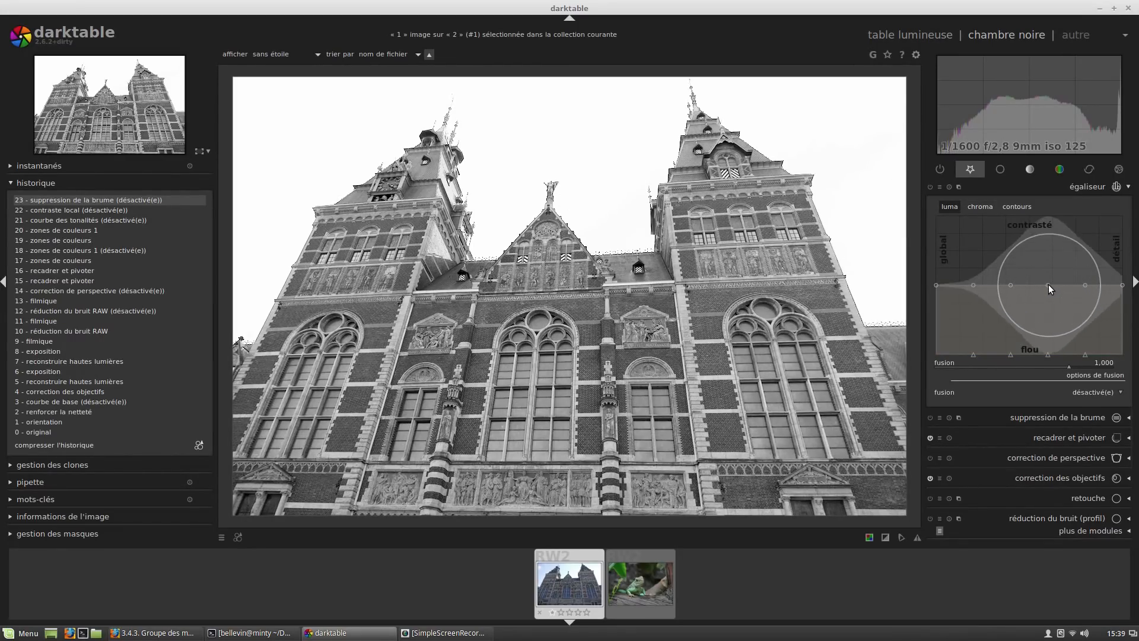
scroll(1049, 283, down, 5)
drag(1067, 287, 1080, 274)
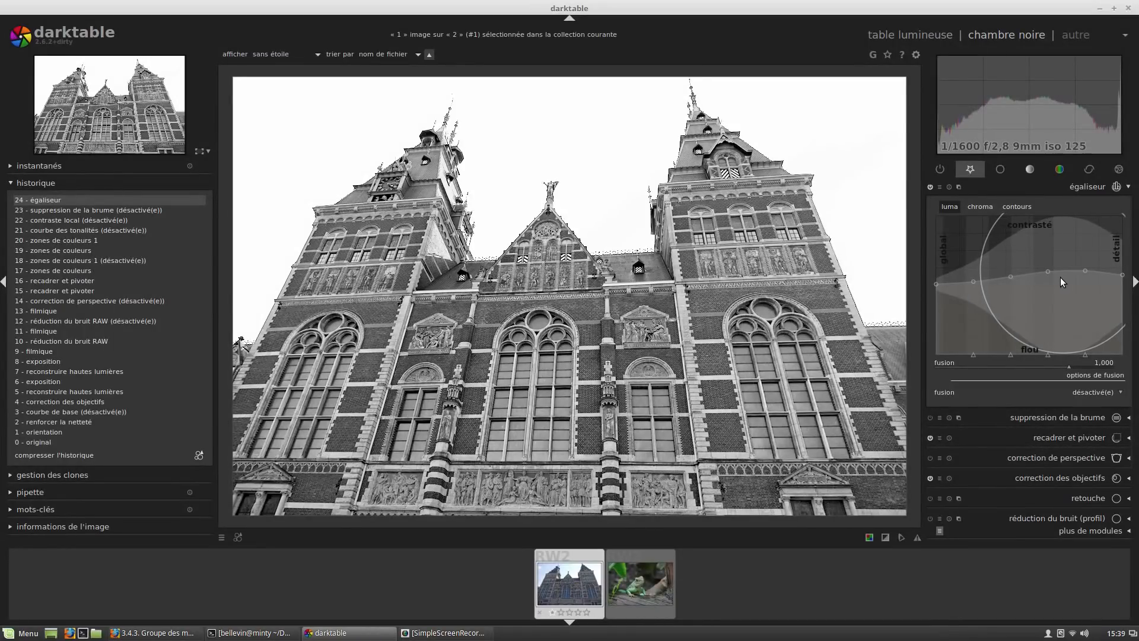
drag(1059, 276, 1063, 268)
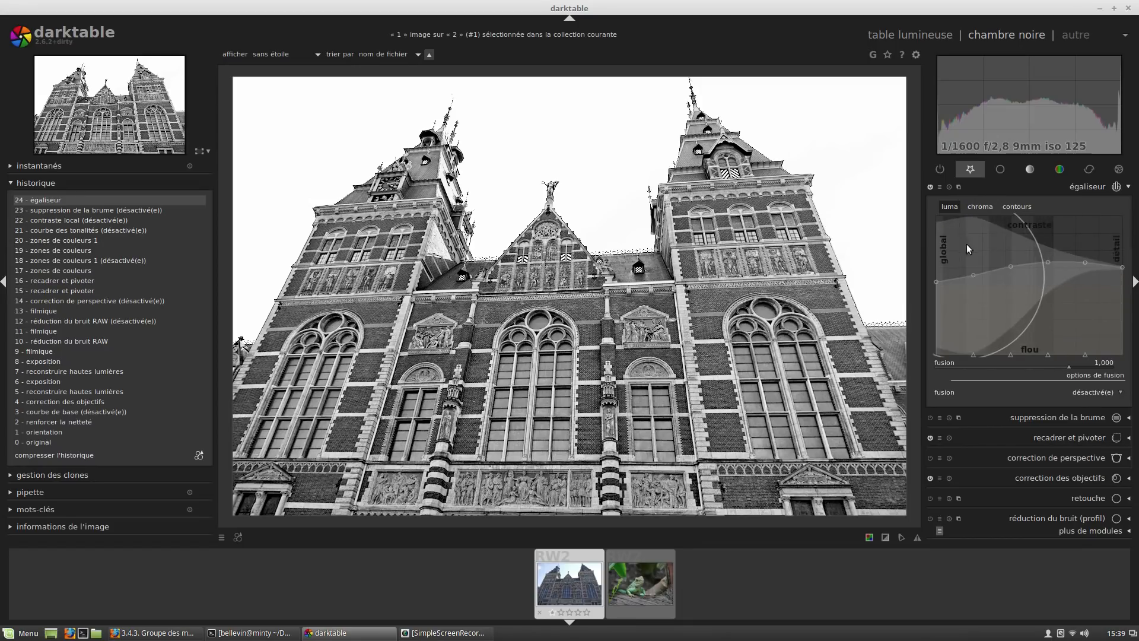
Try lowering the global end of the luma curve, bring it back slightly above the midline, and close égaliseur.
drag(939, 280, 927, 385)
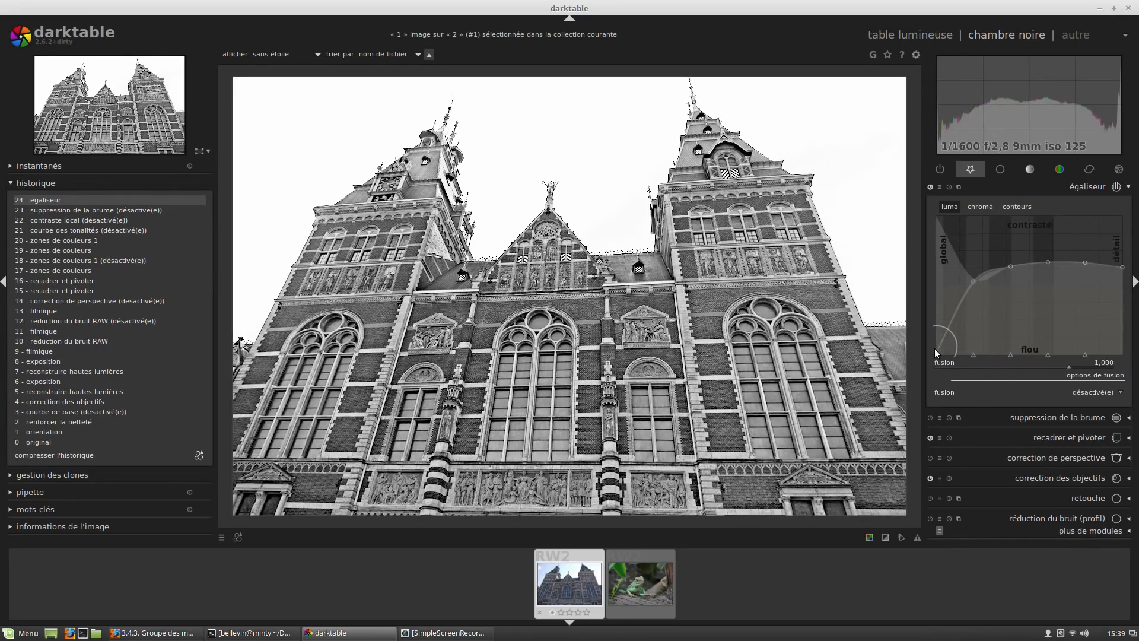
drag(934, 348, 921, 272)
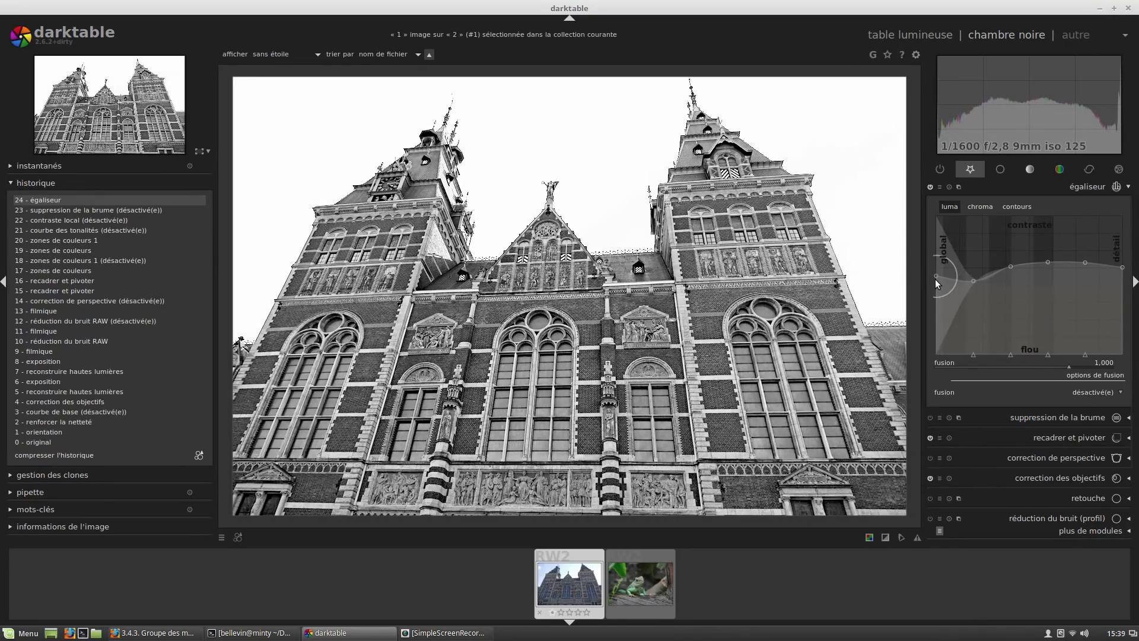
drag(936, 273, 930, 275)
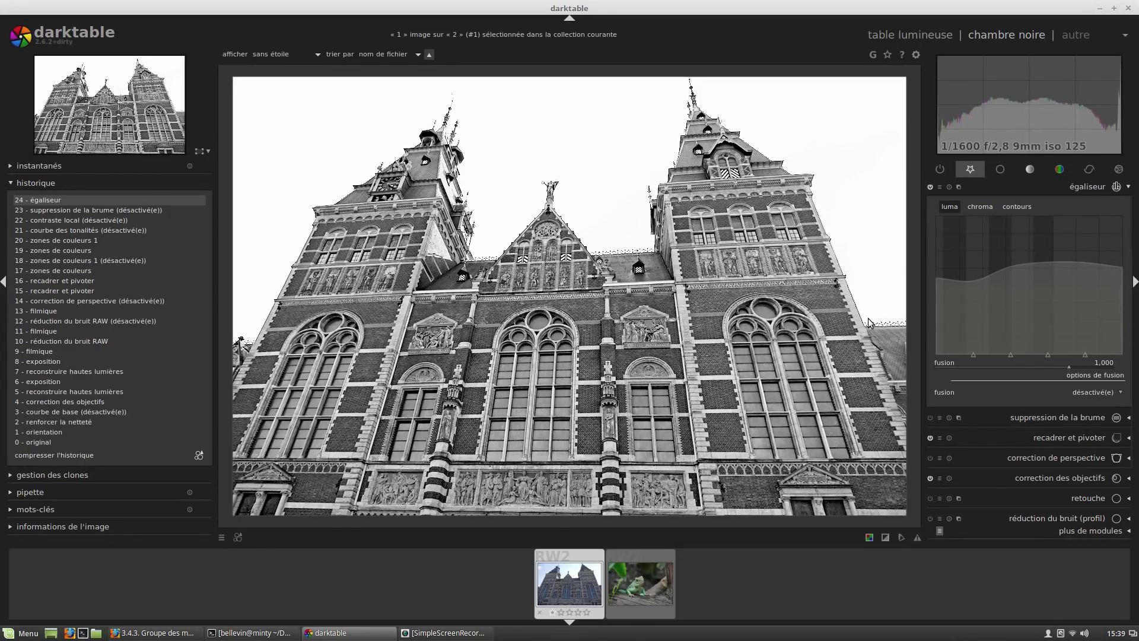
click(1024, 187)
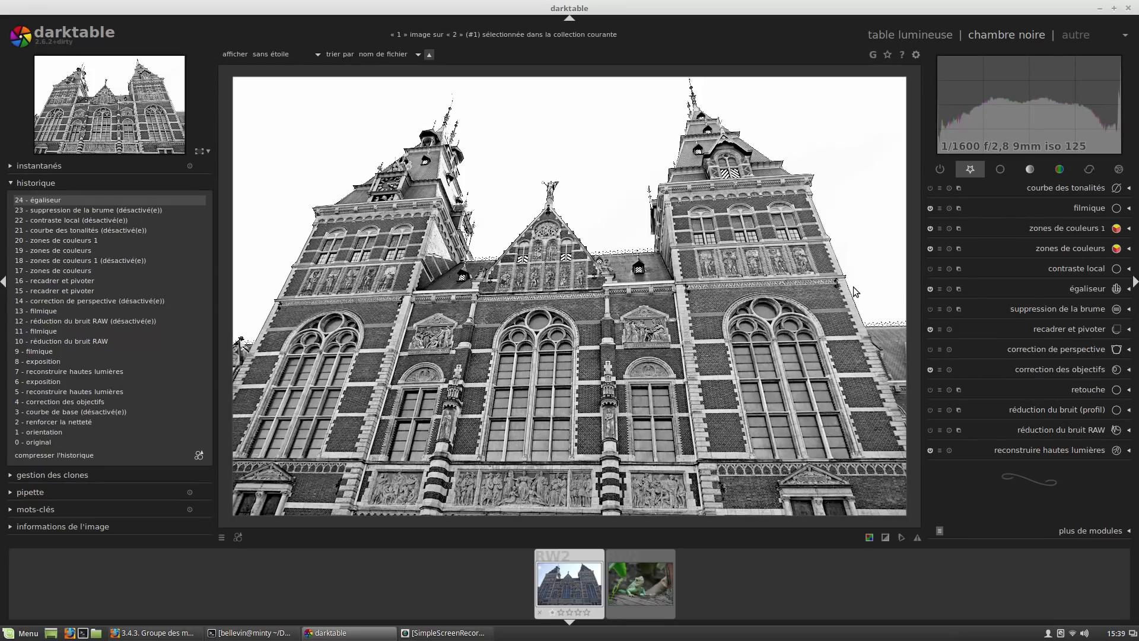
Open the lizard photo in the darkroom, go back to the renforcer la netteté state and compress the history, dropping courbe de base.
click(638, 584)
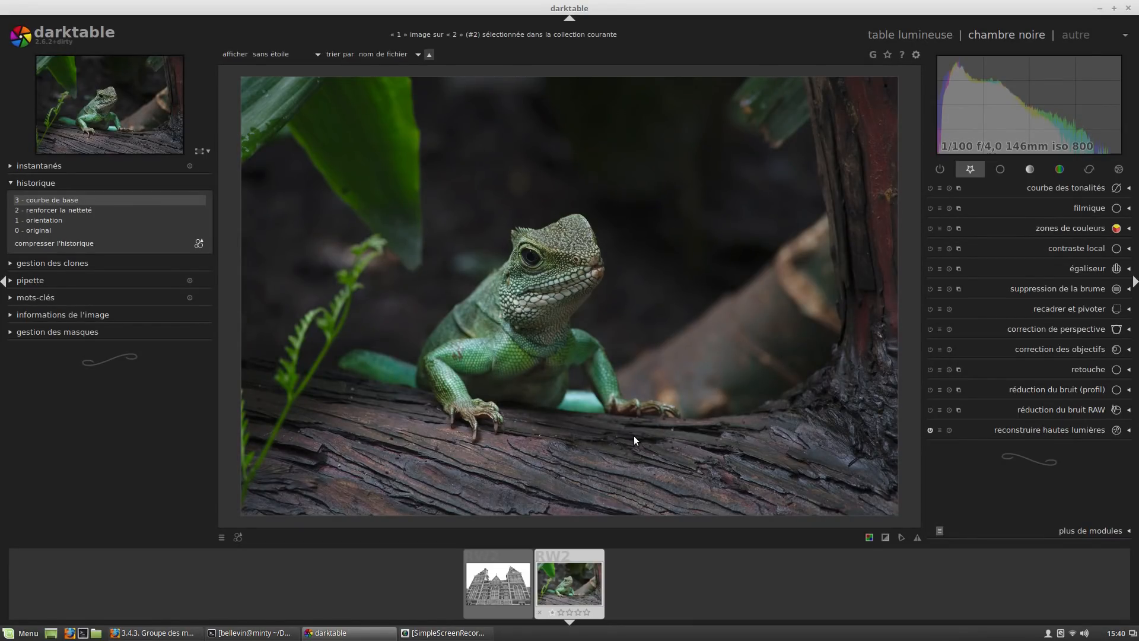
click(94, 212)
click(92, 244)
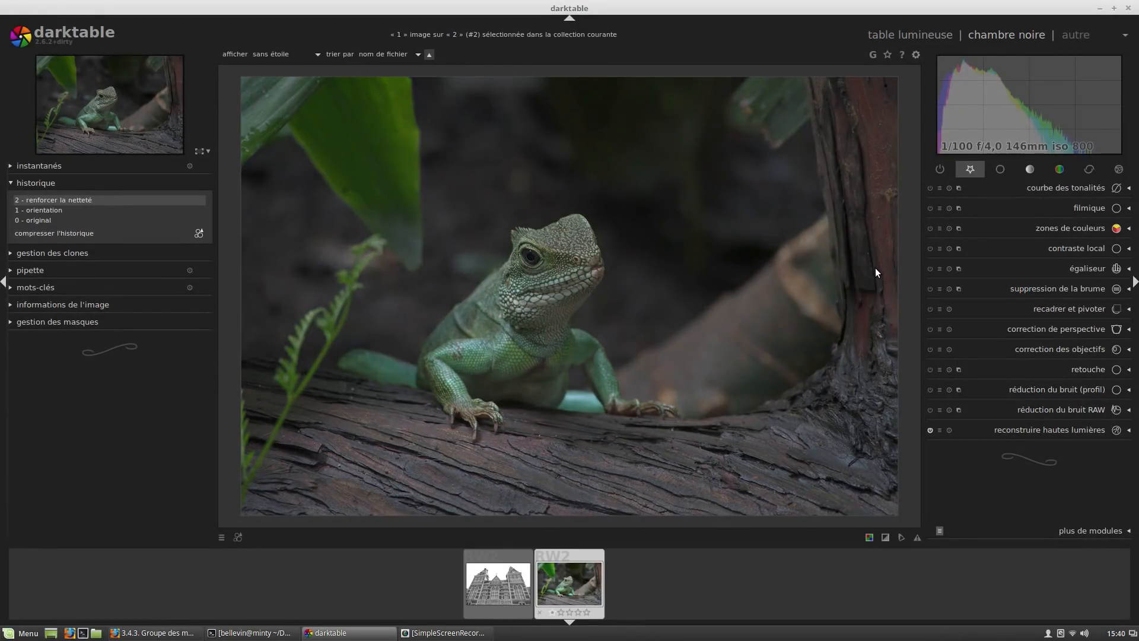
Apply filmique to the lizard photo with niveaux automatiques.
click(1092, 209)
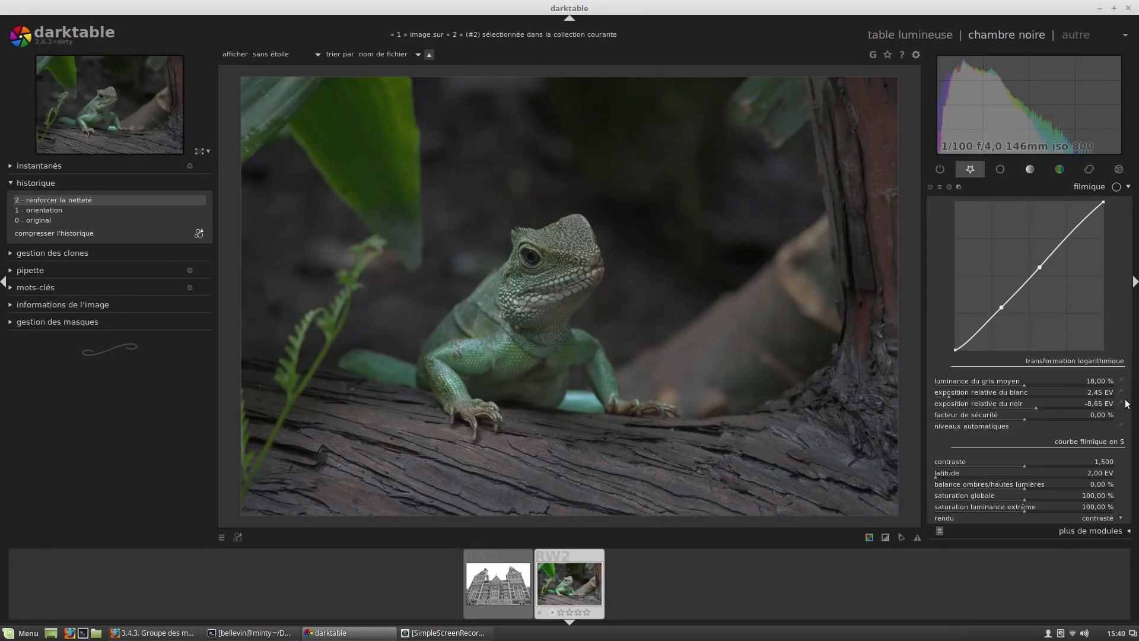
click(1121, 428)
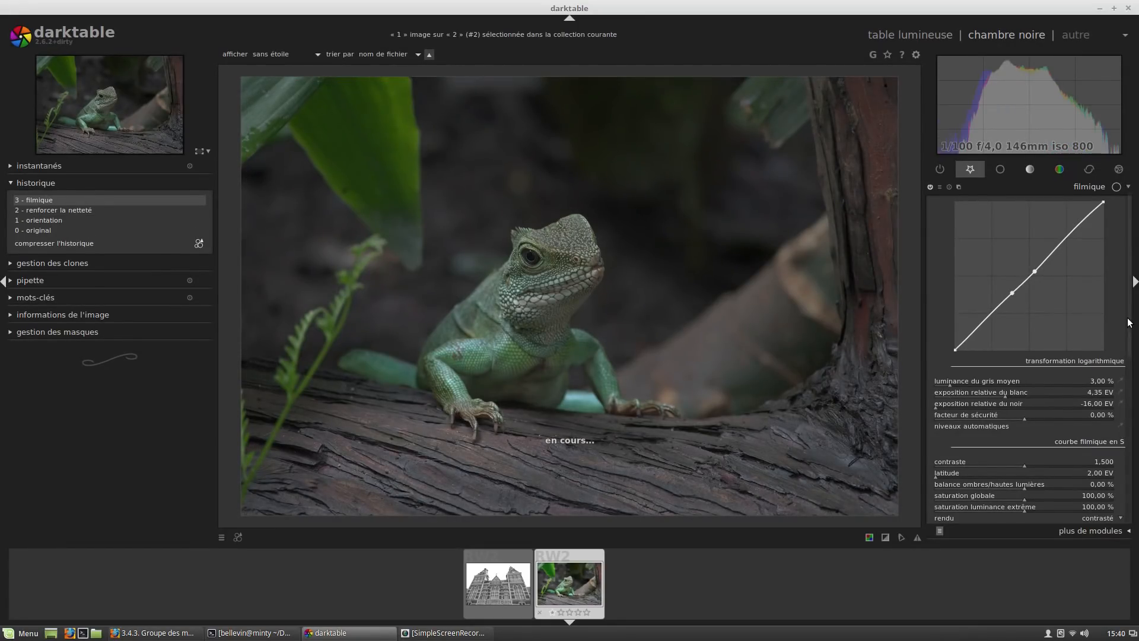
Try réduction du bruit RAW on the lizard photo.
scroll(1128, 313, down, 5)
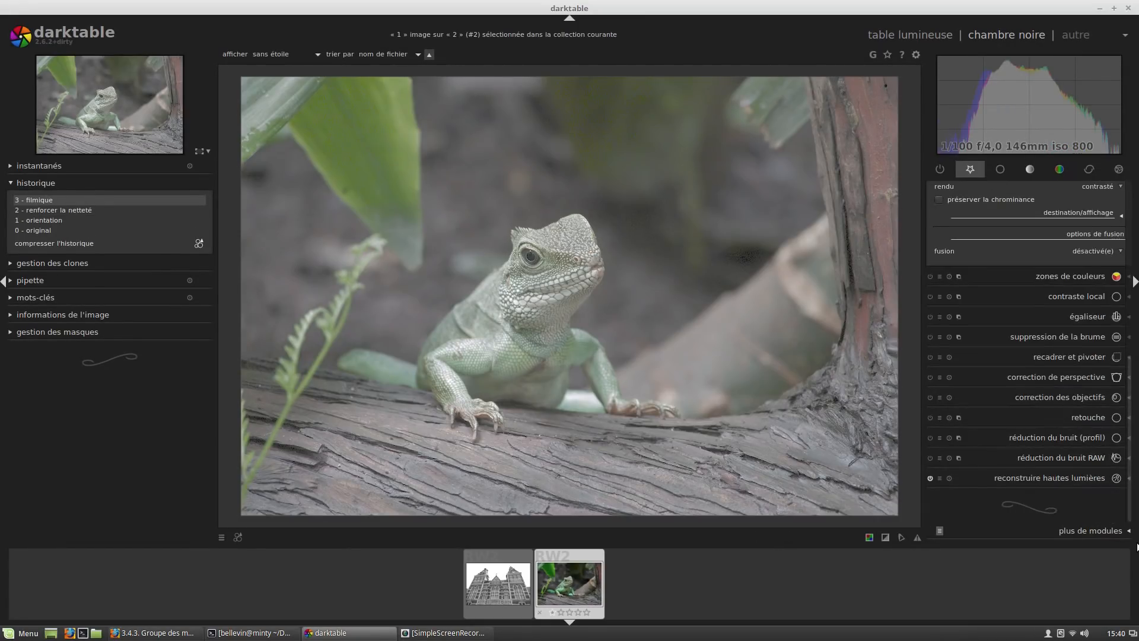
click(1097, 454)
click(1115, 425)
drag(1129, 419, 1126, 297)
Set exposition relative du noir in filmique to -4,18 EV with its automatic adjustment.
click(1097, 209)
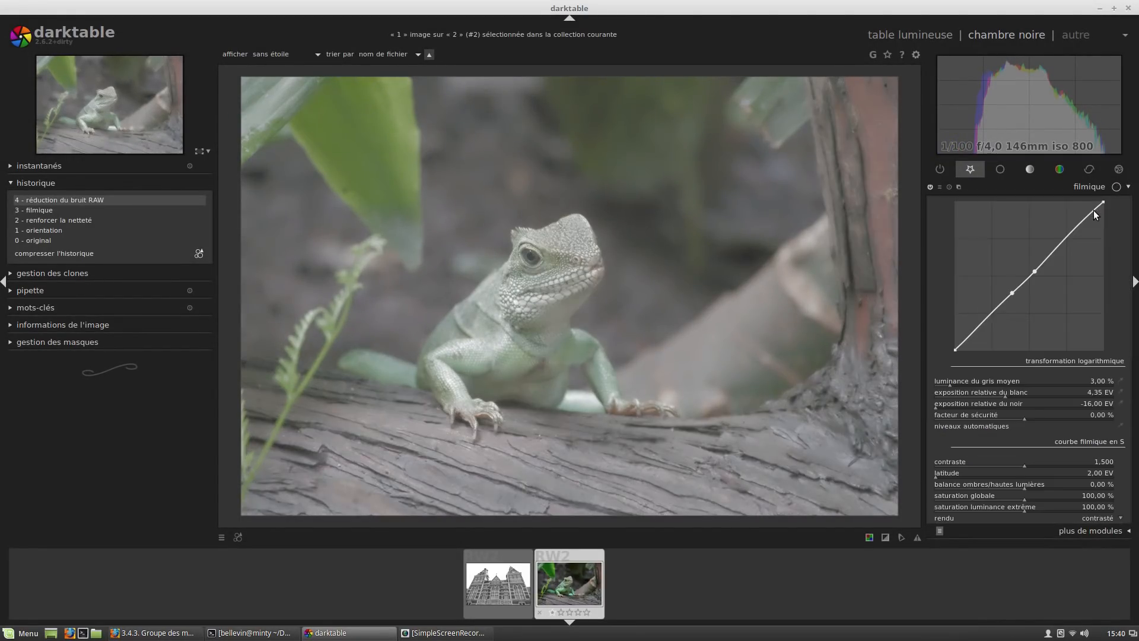
click(1121, 404)
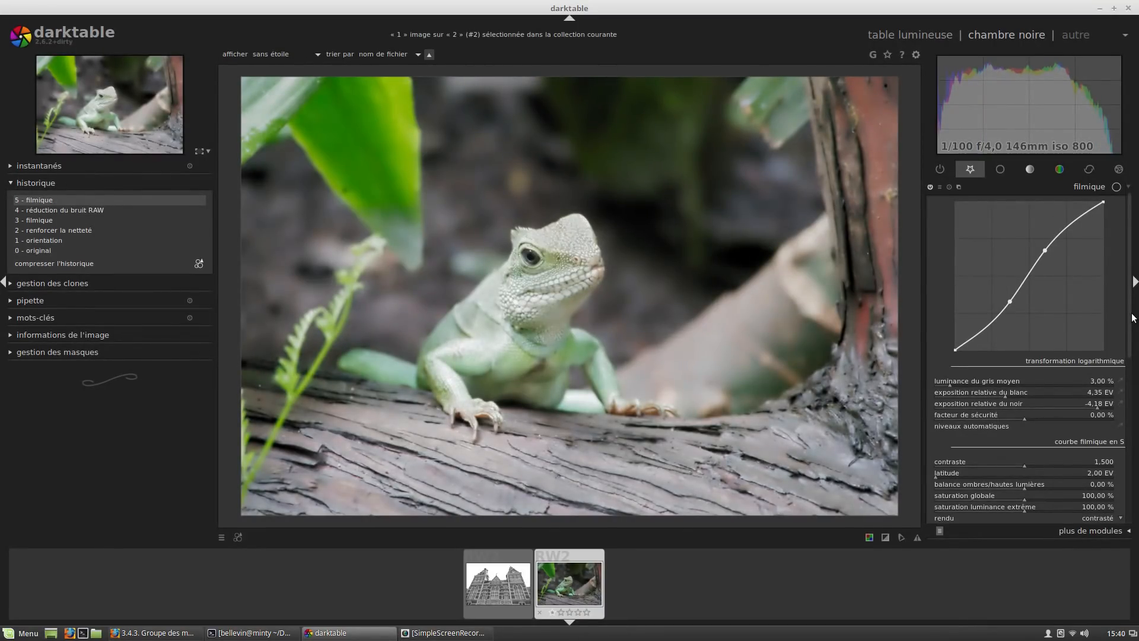
Disable réduction du bruit RAW and close the module.
drag(1132, 317, 1138, 544)
click(927, 459)
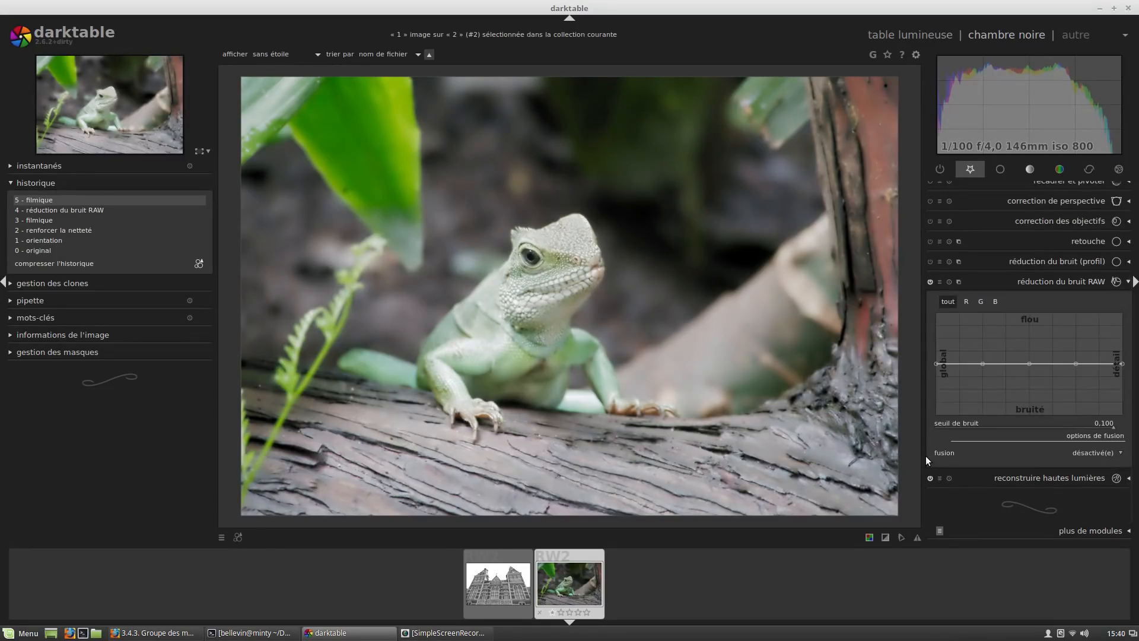
click(930, 281)
click(989, 286)
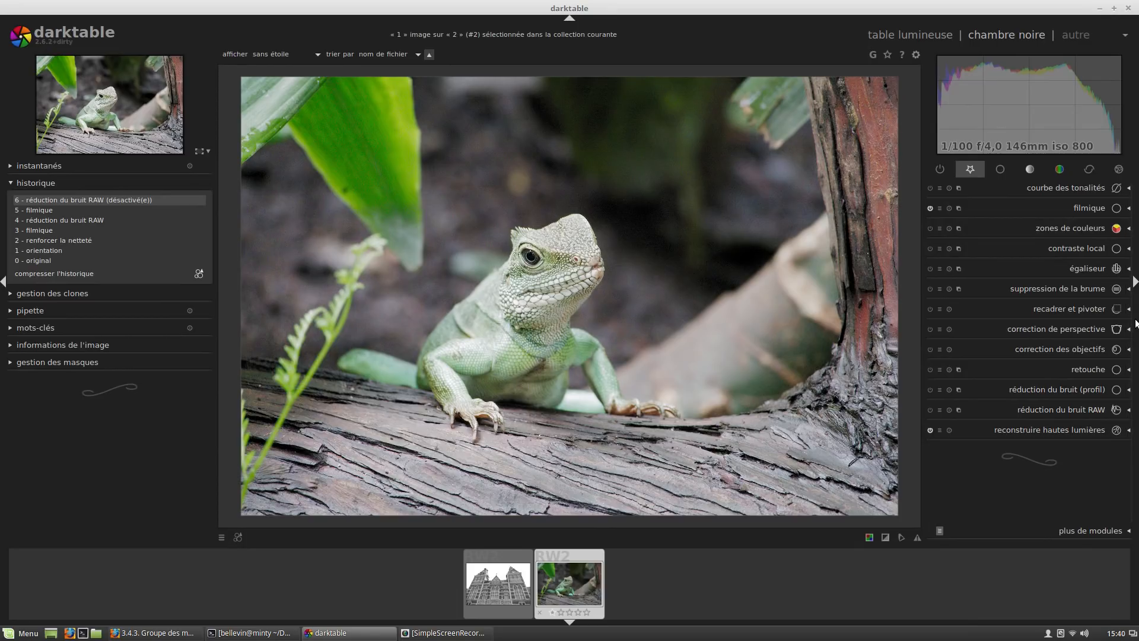
Set luminance du gris moyen in filmique to 4,36 %.
click(1027, 208)
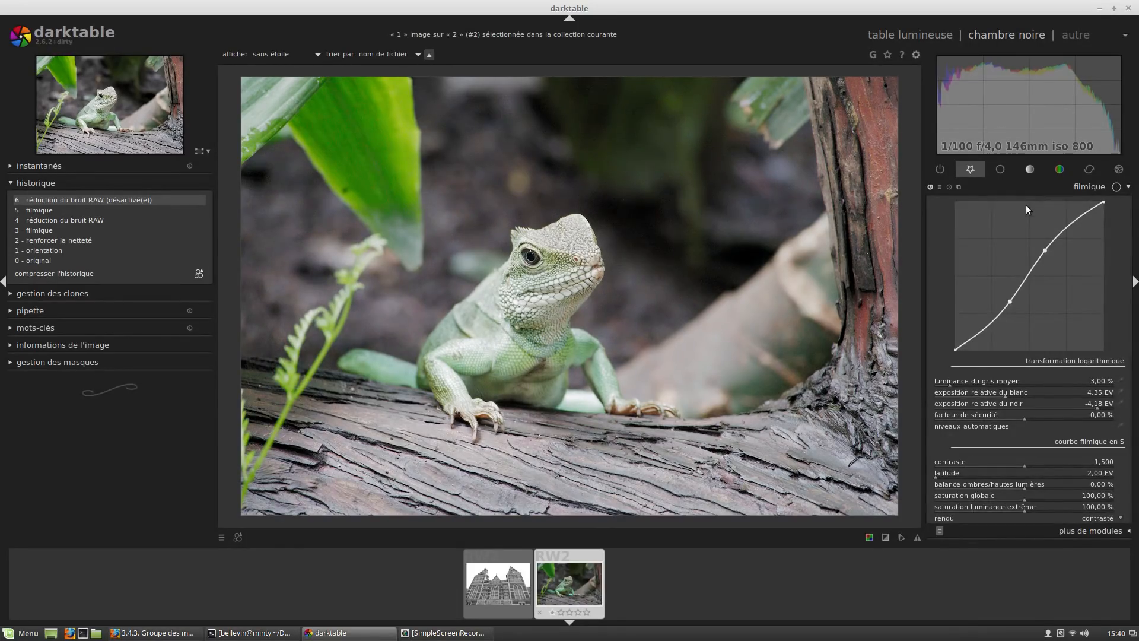
click(954, 382)
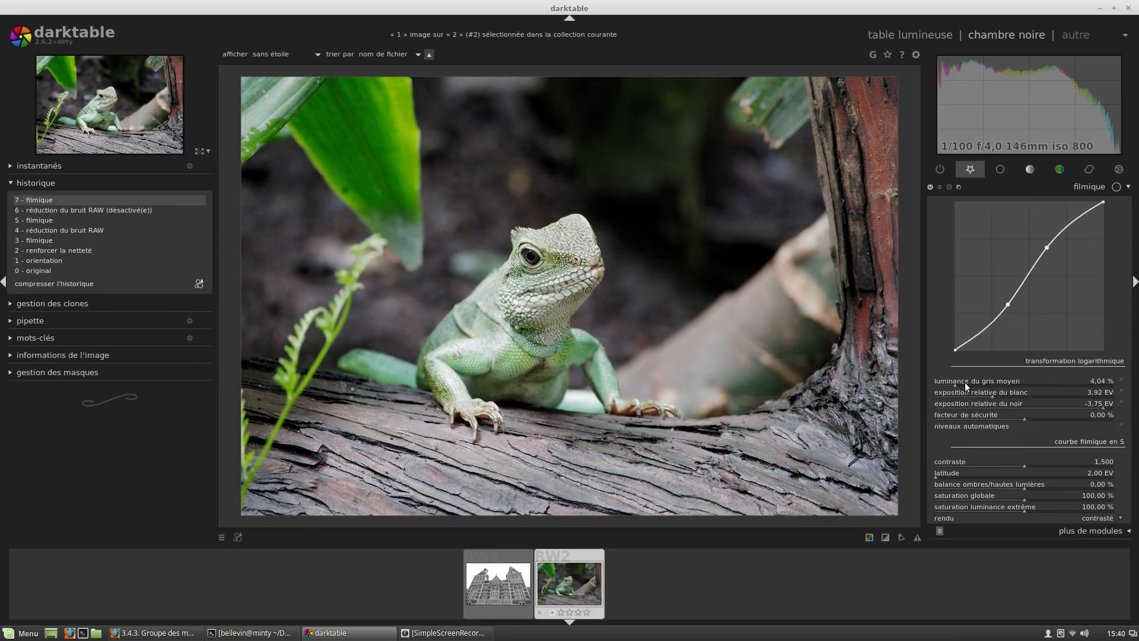
click(965, 383)
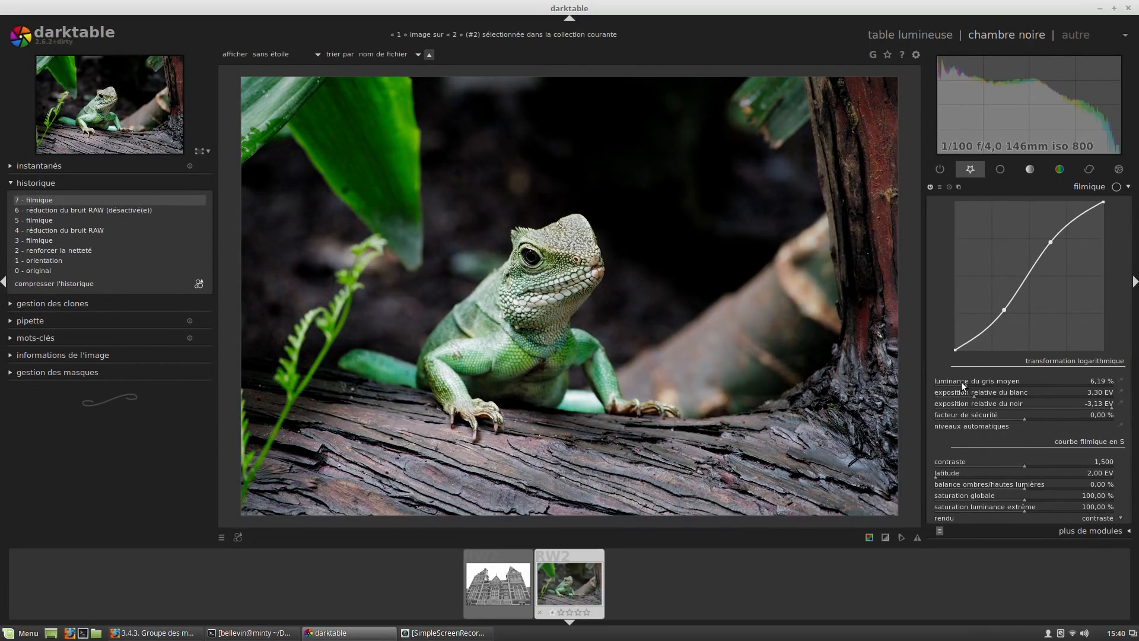
click(955, 384)
scroll(956, 384, up, 2)
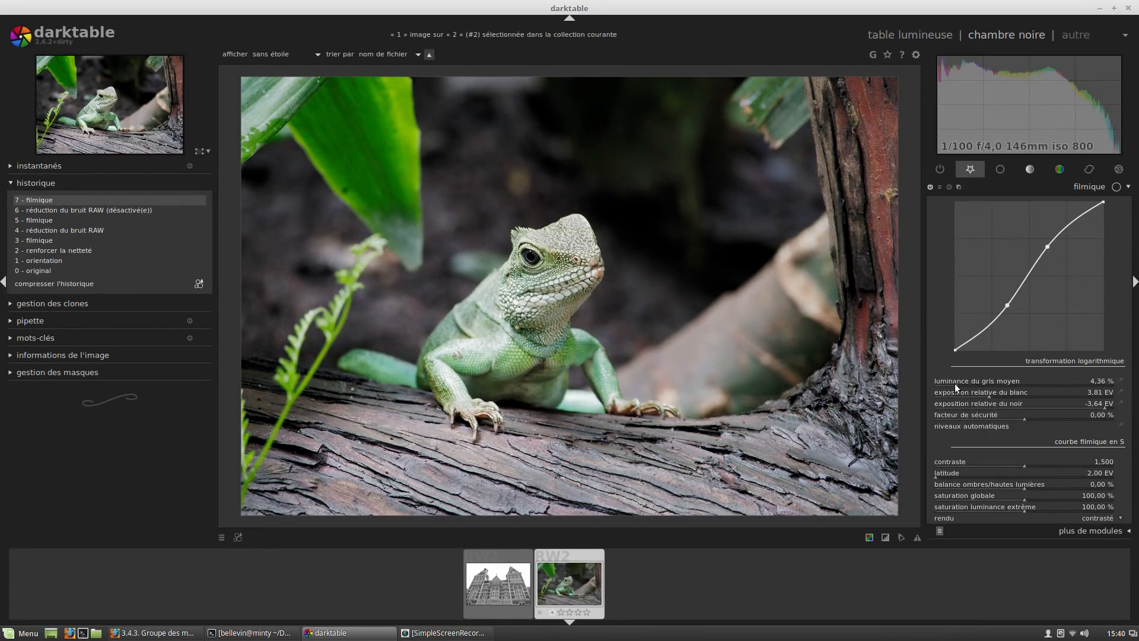
Set filmique's contraste to 1,352, latitude to 3,48 EV and saturation luminance extrême to 131,85 %.
drag(971, 474, 988, 472)
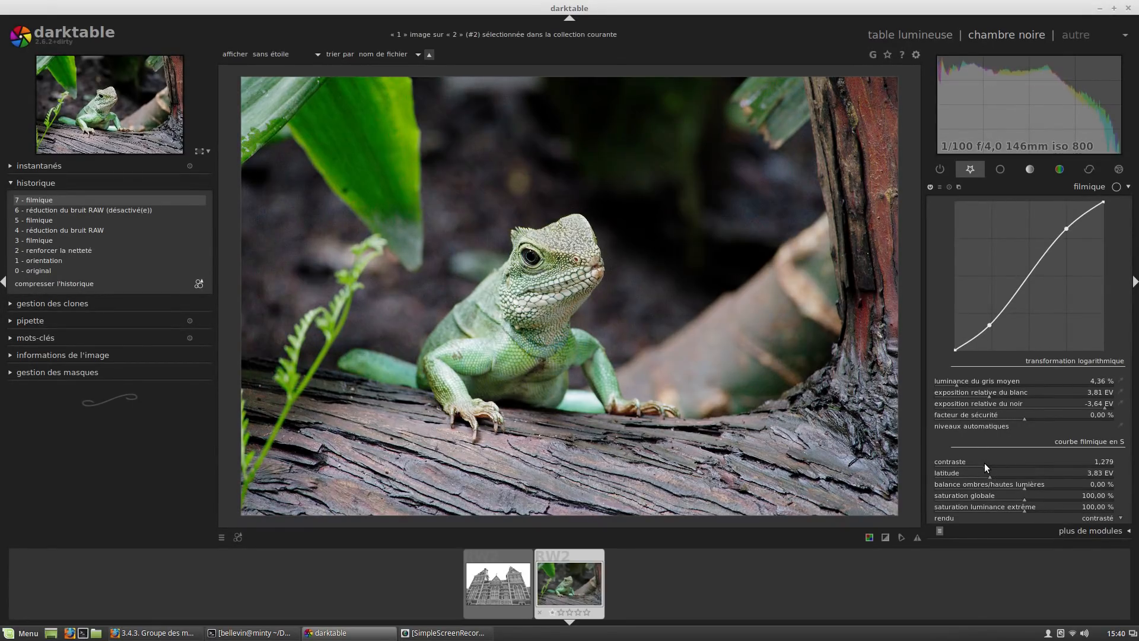
click(998, 461)
click(979, 473)
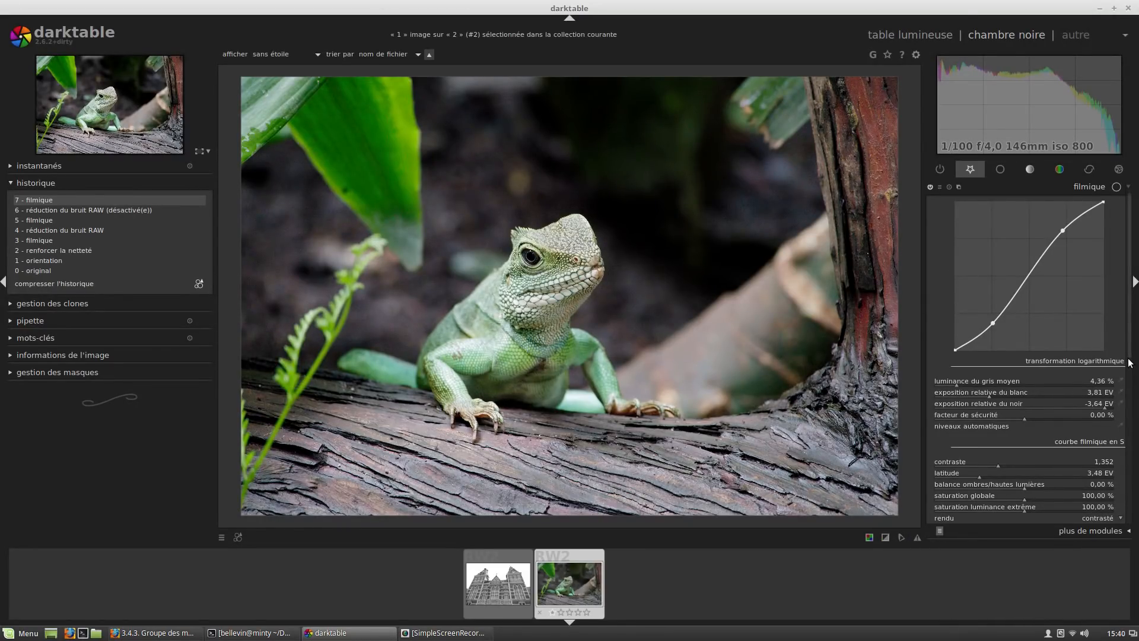
scroll(1109, 415, down, 1)
click(1052, 487)
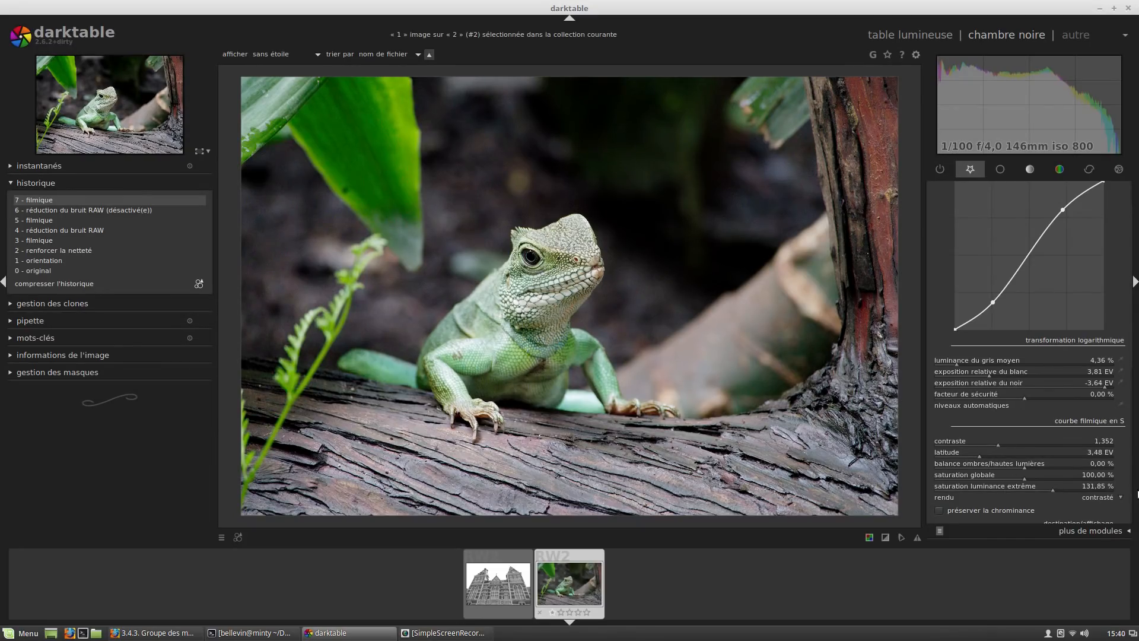
scroll(1131, 363, up, 1)
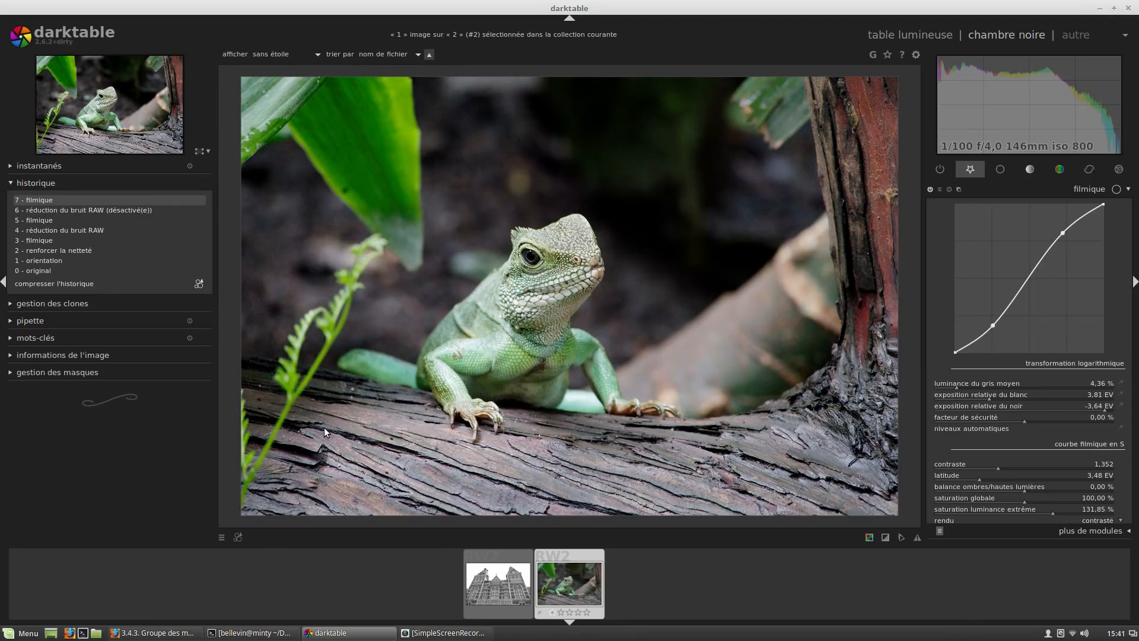
Take a snapshot of the current filmique state and show it beside the edit, with the split line near the photo's left edge.
click(154, 166)
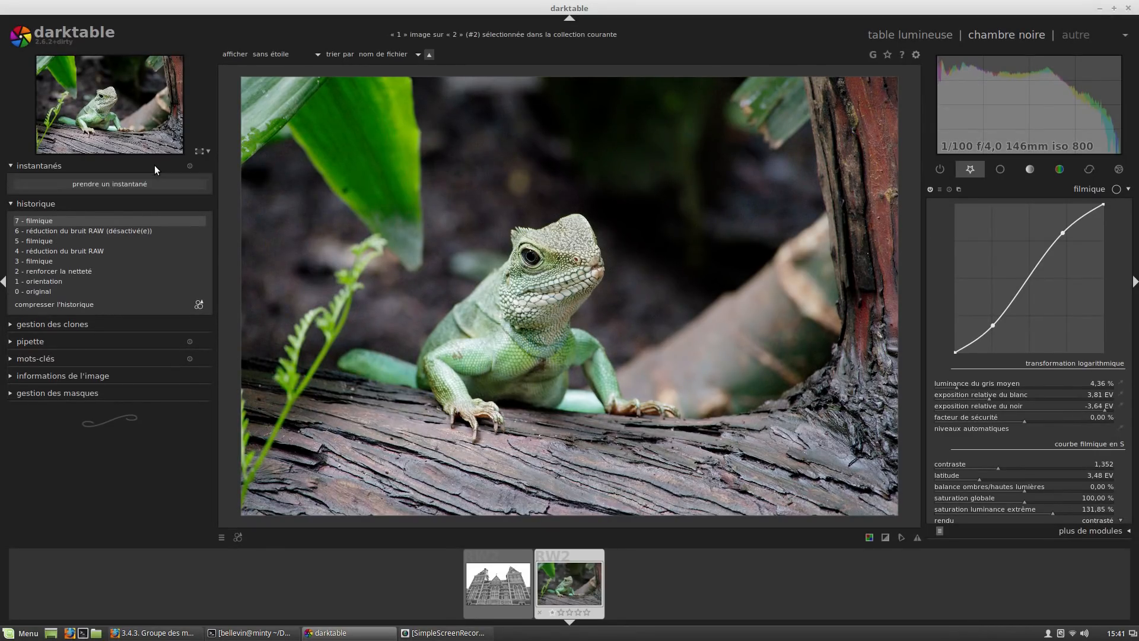
click(117, 187)
click(57, 180)
drag(547, 214, 295, 220)
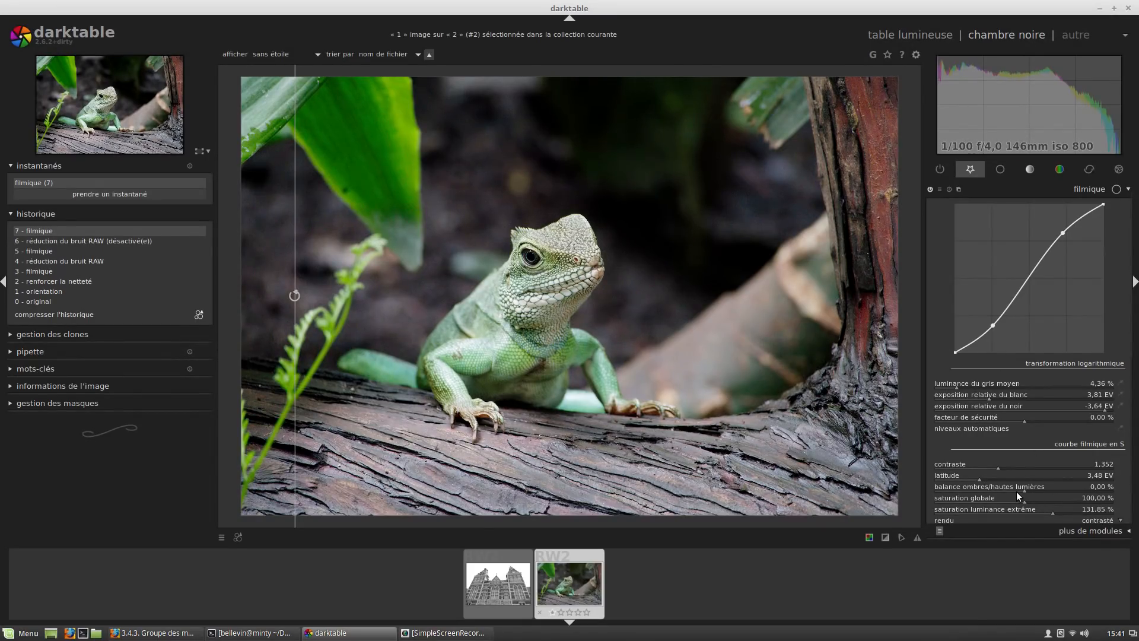
Try filmique's contraste at 1,819, compare it with the snapshot across the split line, and hide the snapshot.
click(1041, 467)
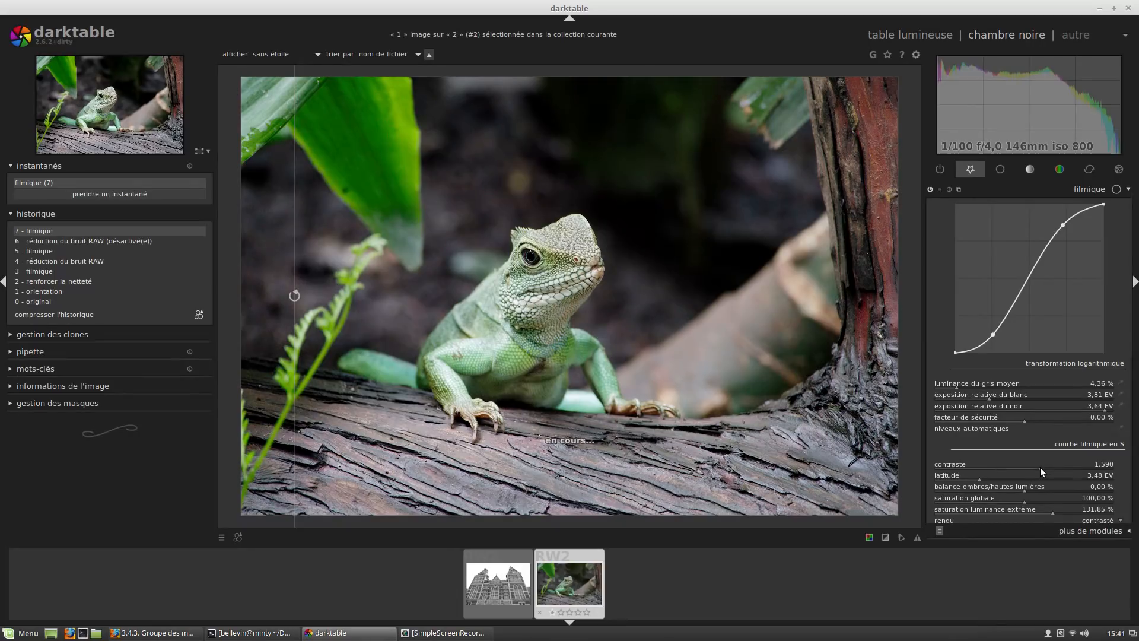
click(1080, 461)
mouse_move(295, 238)
mouse_down()
mouse_move(904, 245)
mouse_move(268, 243)
mouse_move(643, 243)
mouse_move(306, 250)
mouse_up()
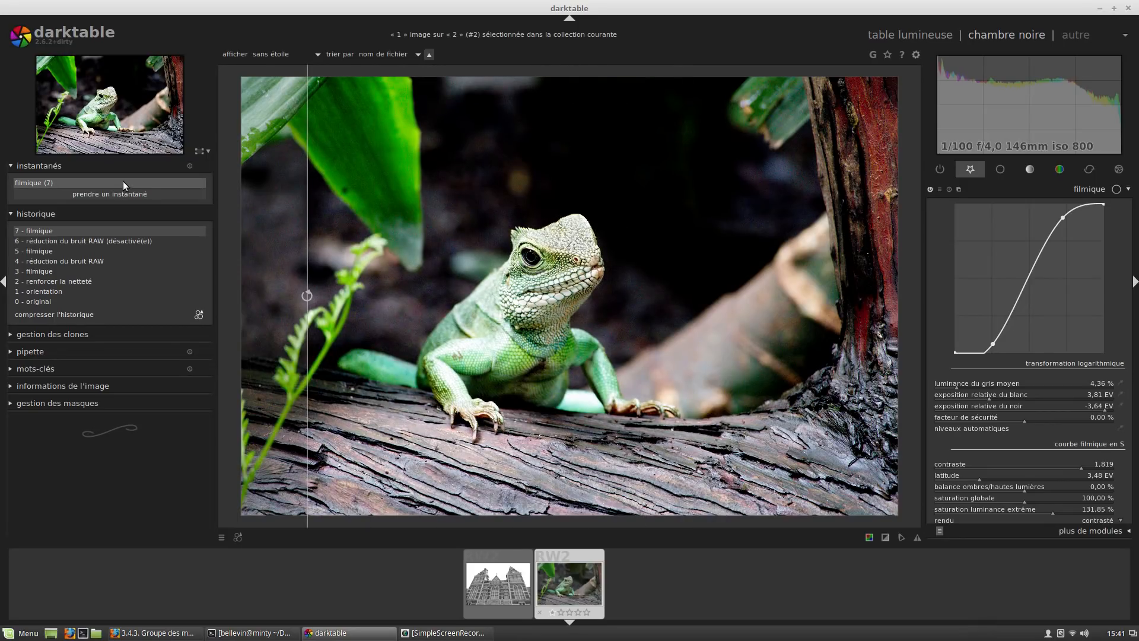
click(123, 181)
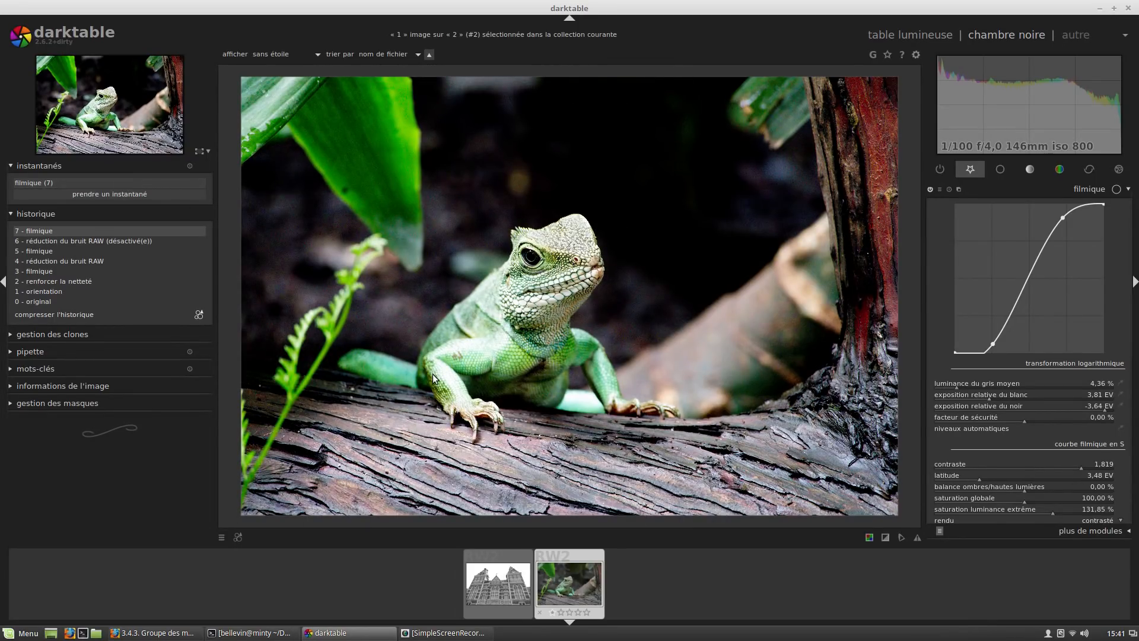
Set filmique's contraste to 1,408 and close the module.
drag(1030, 465, 1007, 464)
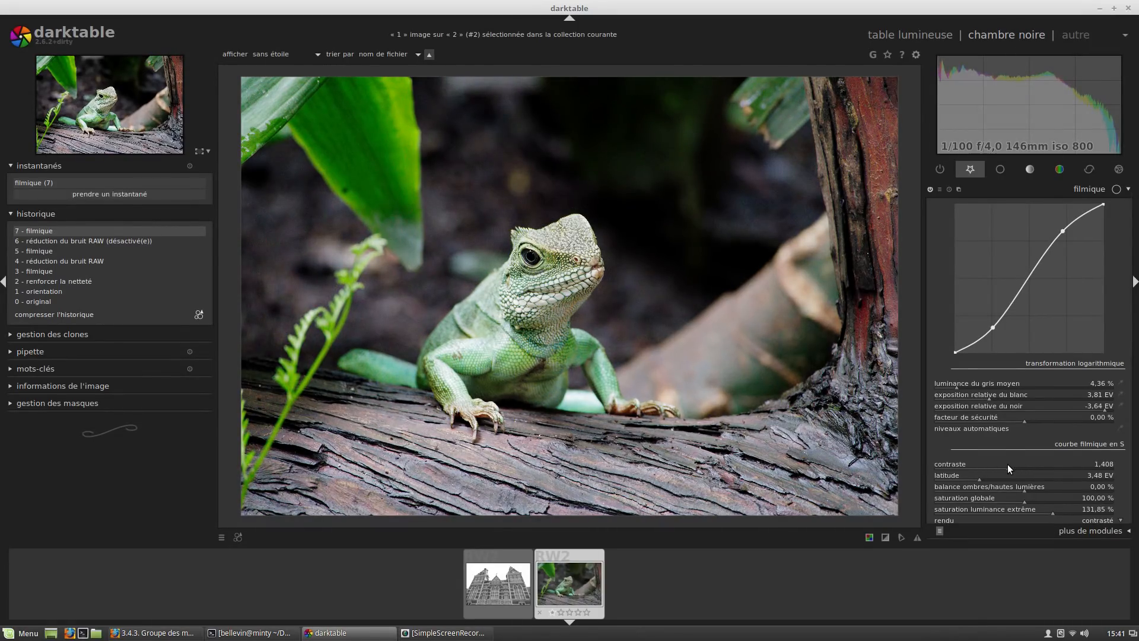
click(1047, 190)
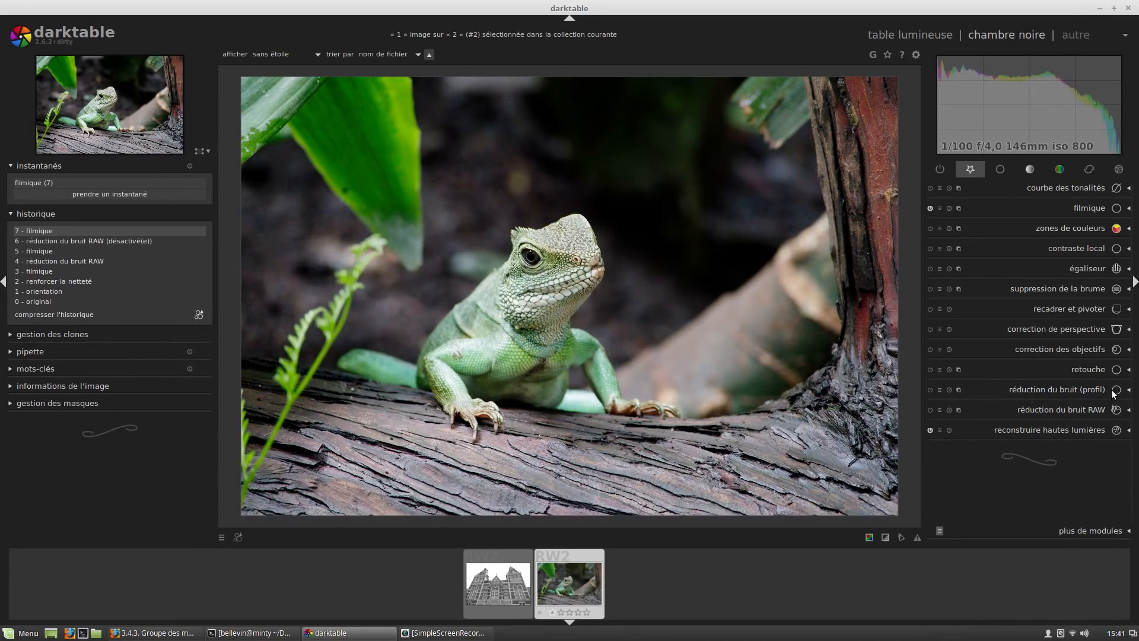
Apply the chroma preset of réduction du bruit (profil) while viewing the lizard's head at 100%.
middle_click(531, 258)
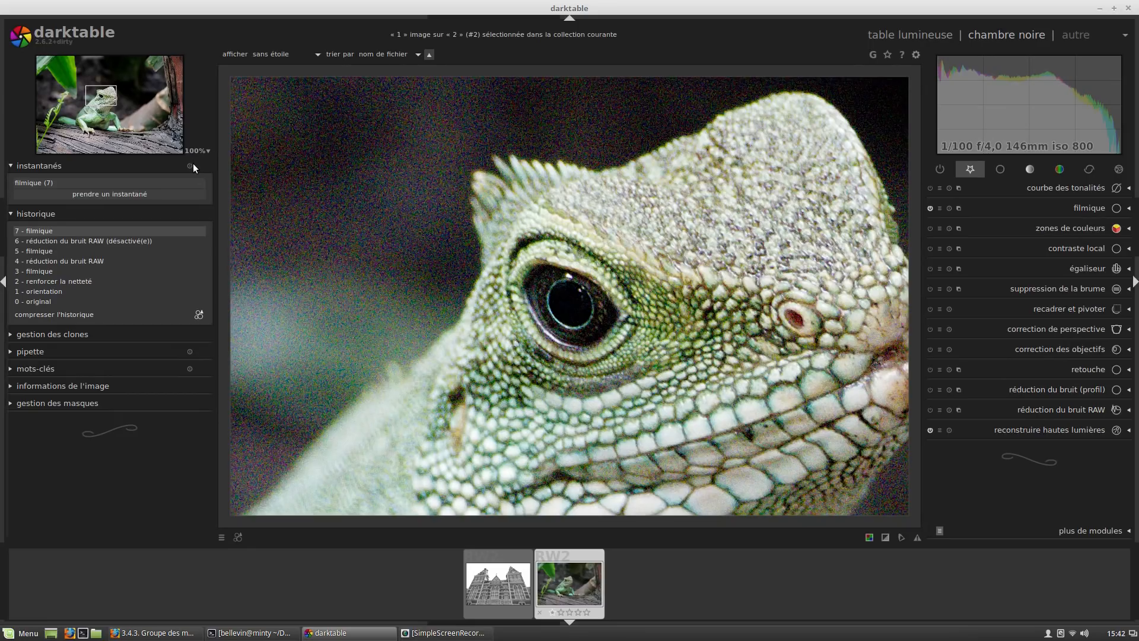
click(207, 152)
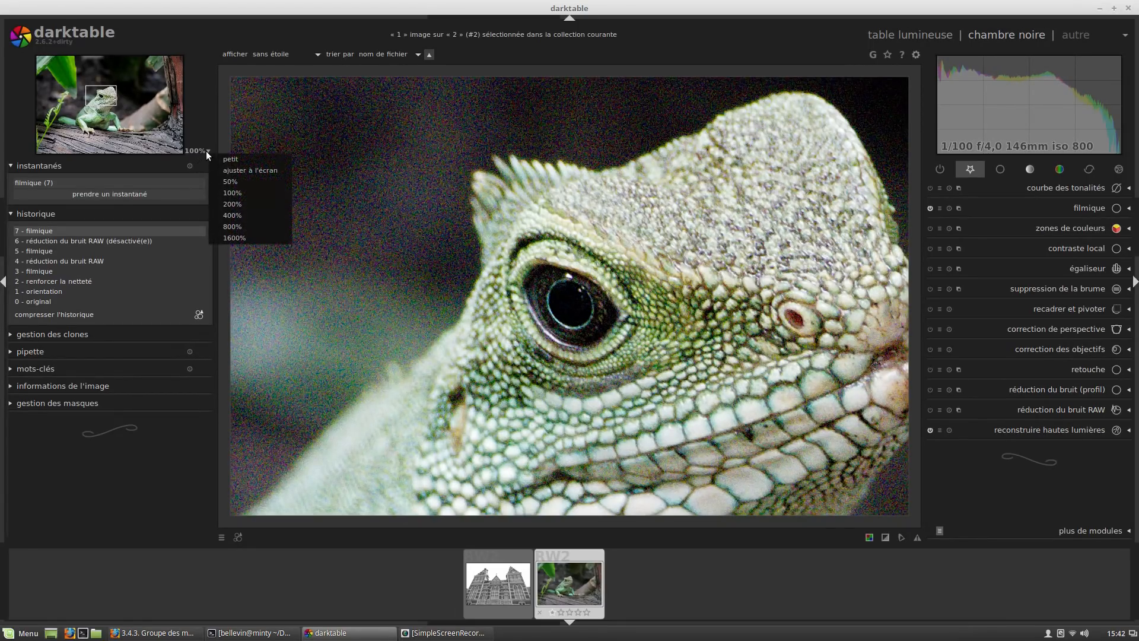
click(240, 194)
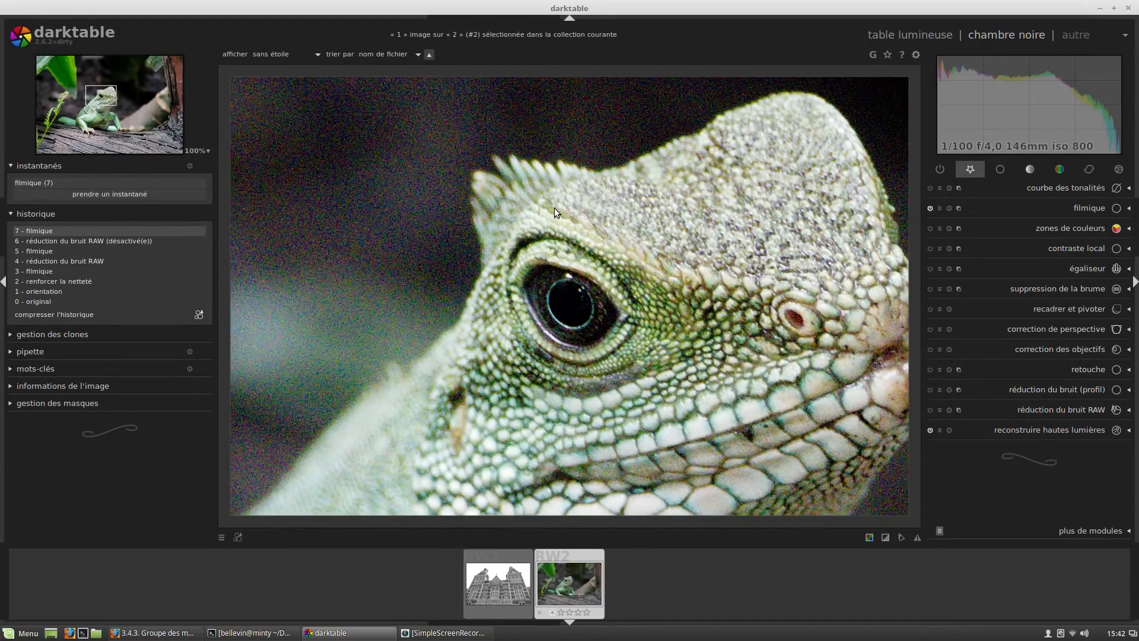
click(1041, 391)
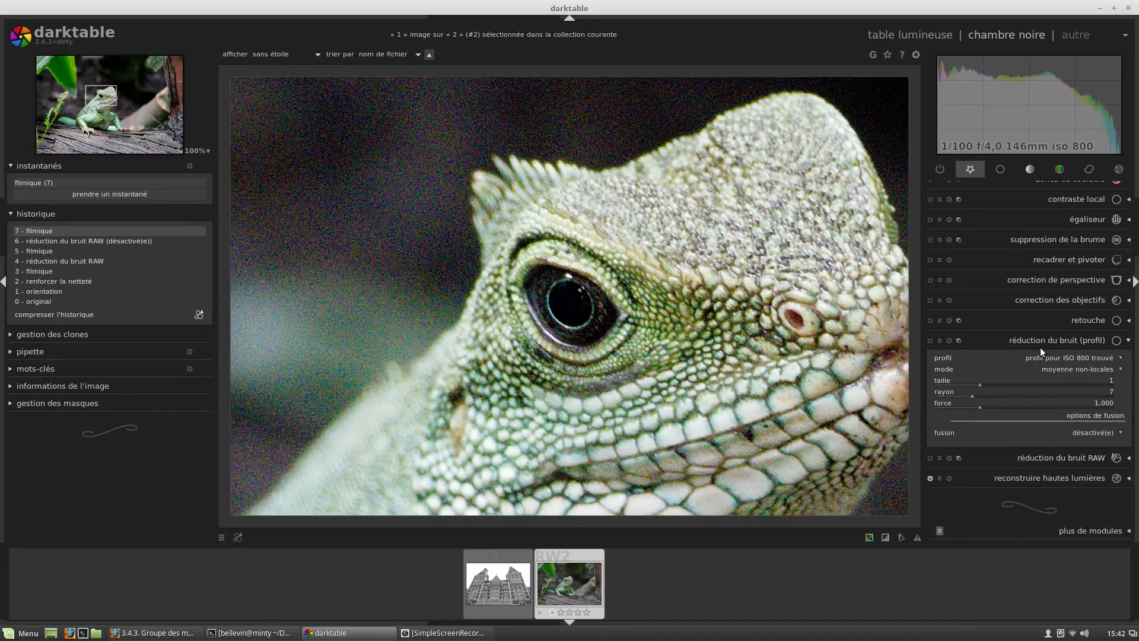
click(939, 341)
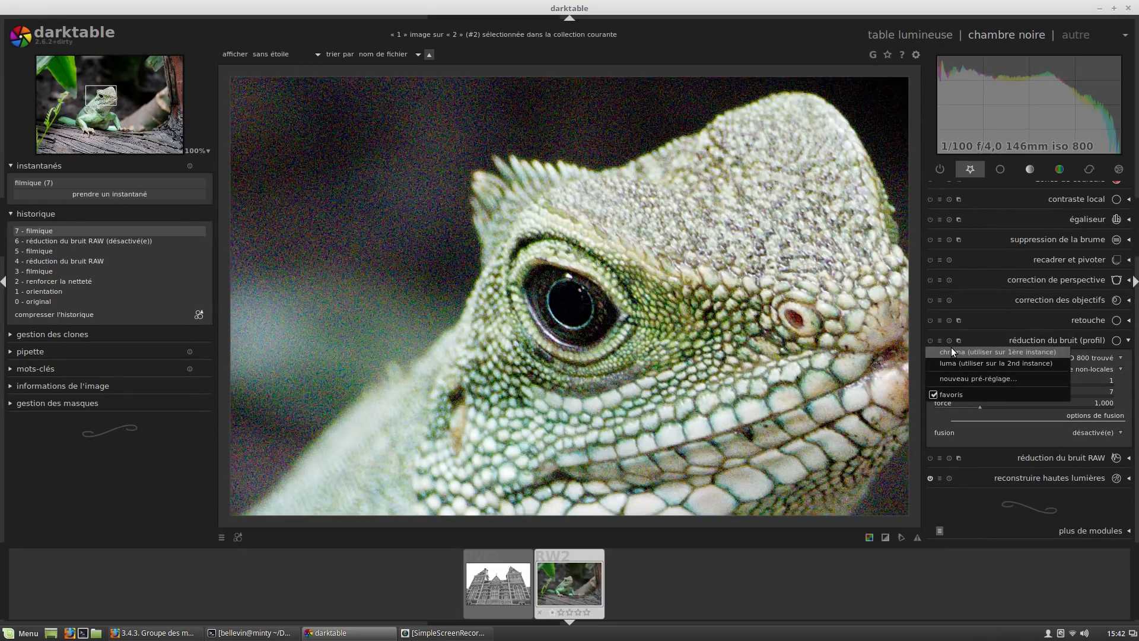
click(952, 347)
Add a second instance of réduction du bruit (profil) with the luma preset and close the module.
click(958, 341)
click(982, 347)
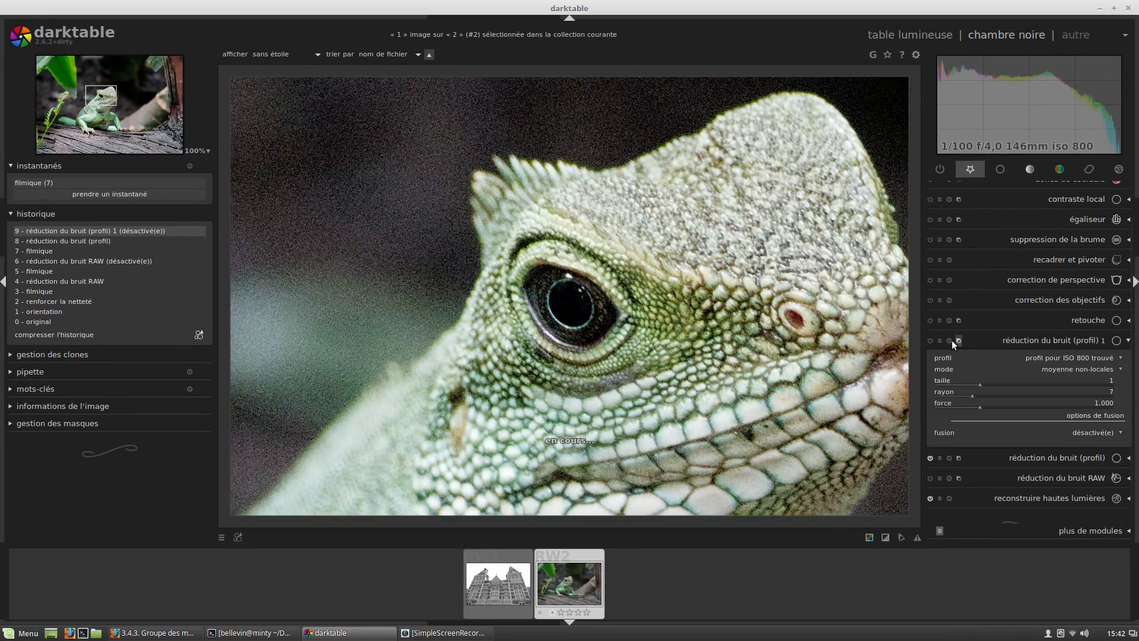
click(939, 340)
click(971, 361)
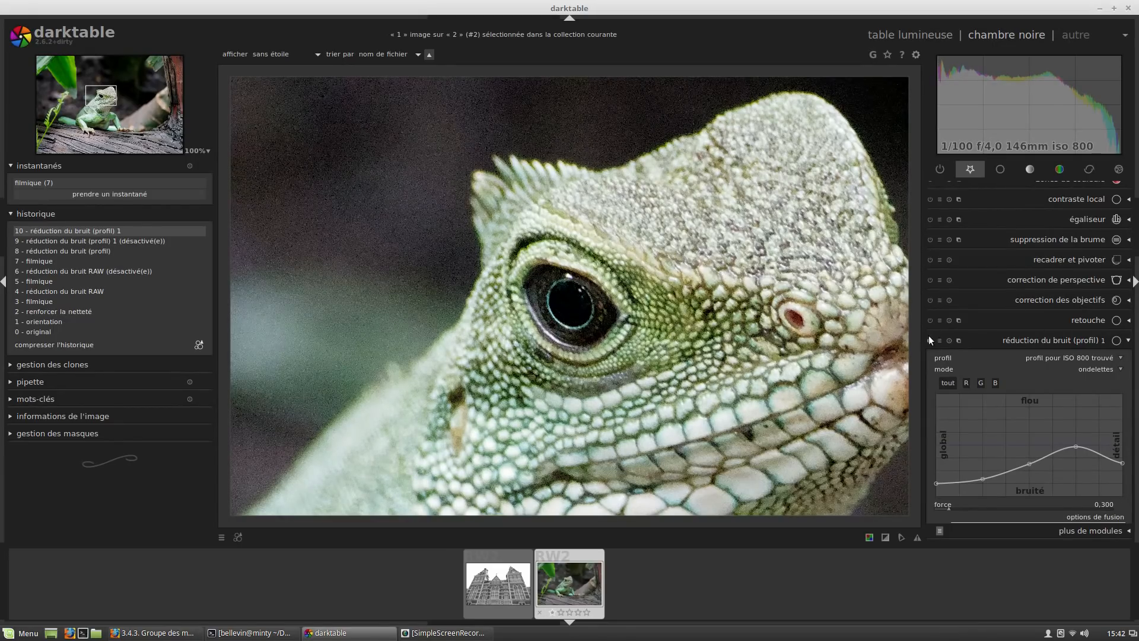
click(1018, 339)
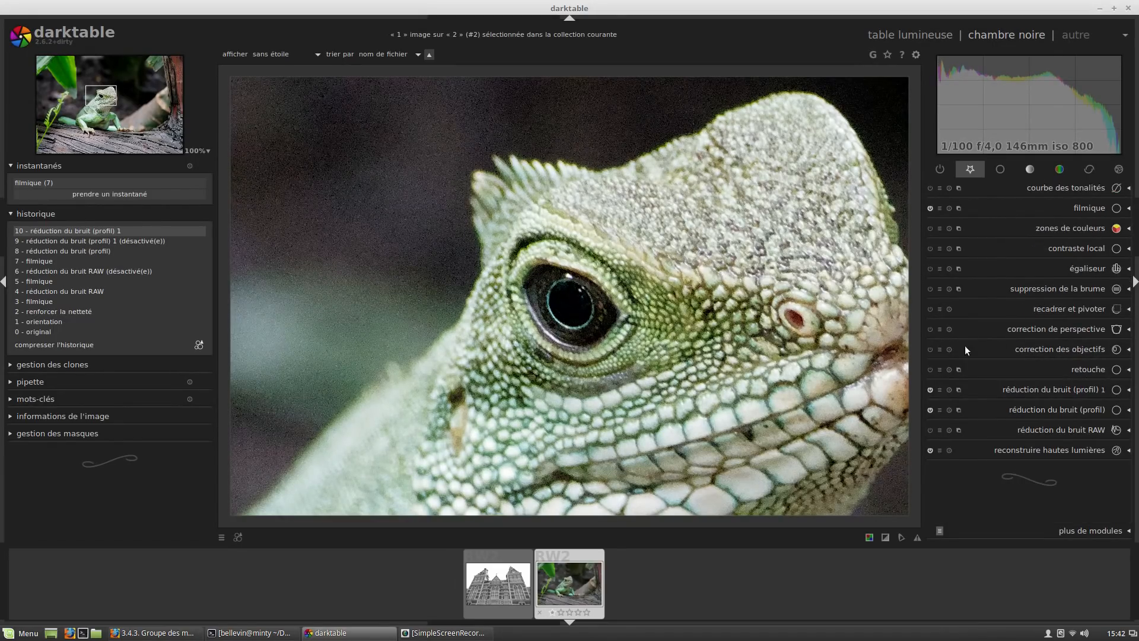
Disable both réduction du bruit (profil) instances, clear the old snapshot and take one of the noisy state.
click(931, 390)
click(930, 409)
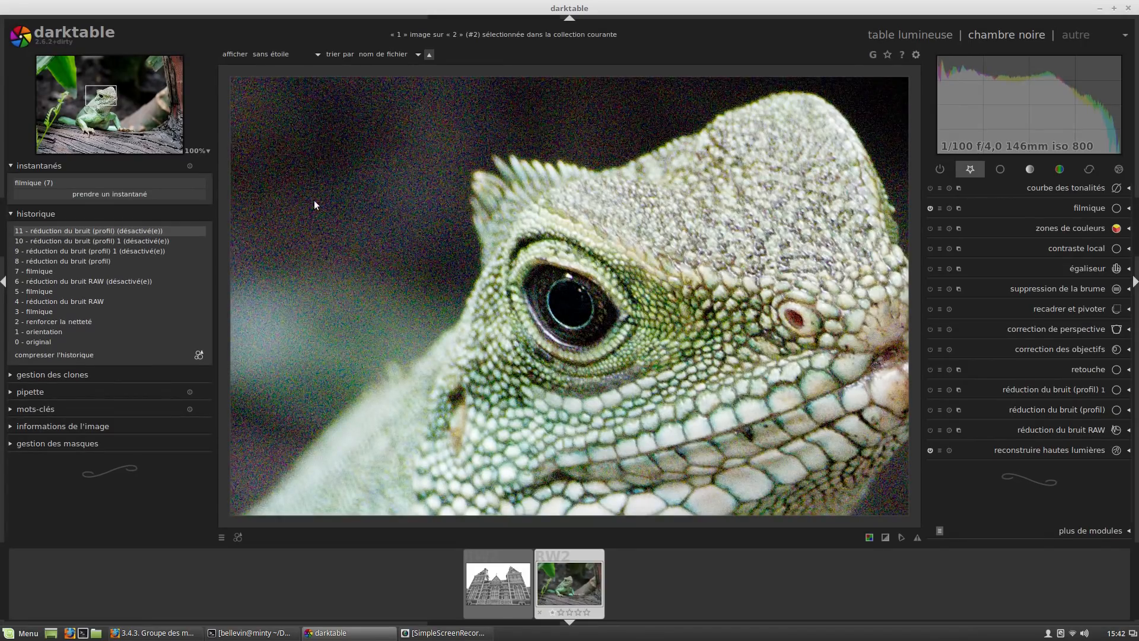
drag(499, 261, 448, 248)
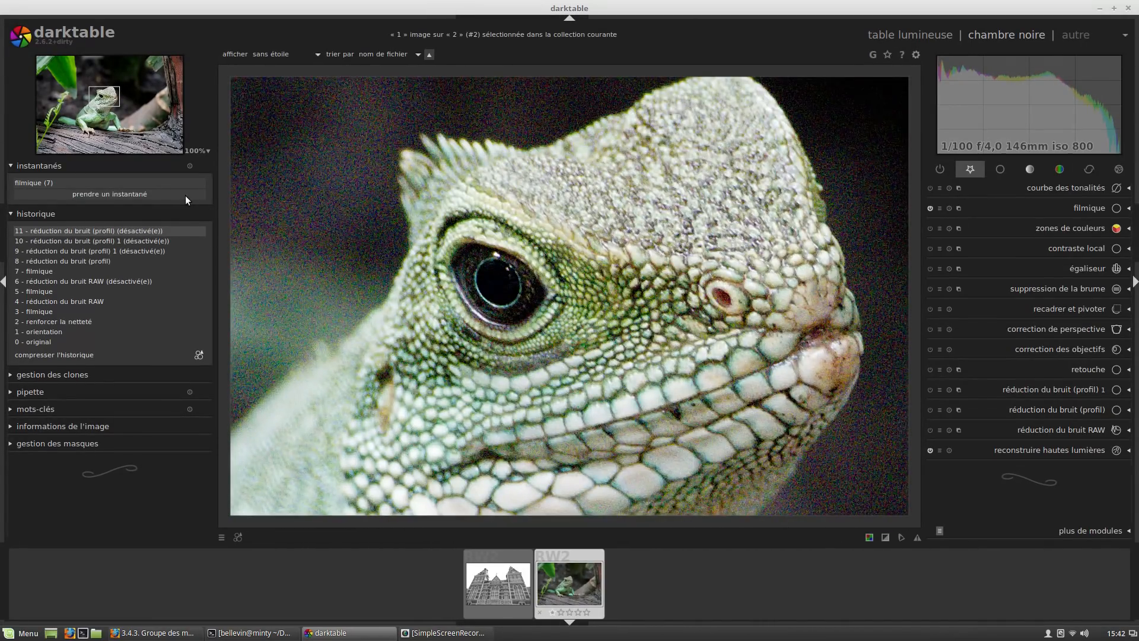
click(189, 166)
click(183, 183)
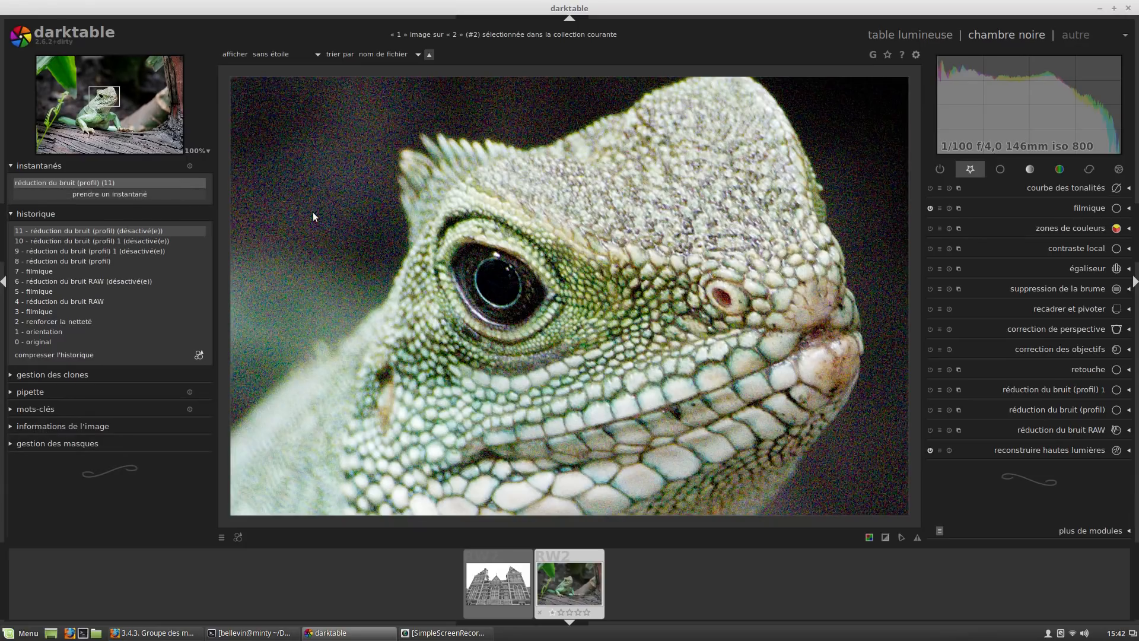
Re-enable both réduction du bruit (profil) instances, compare them with the snapshot across the split line, and hide the snapshot.
click(930, 410)
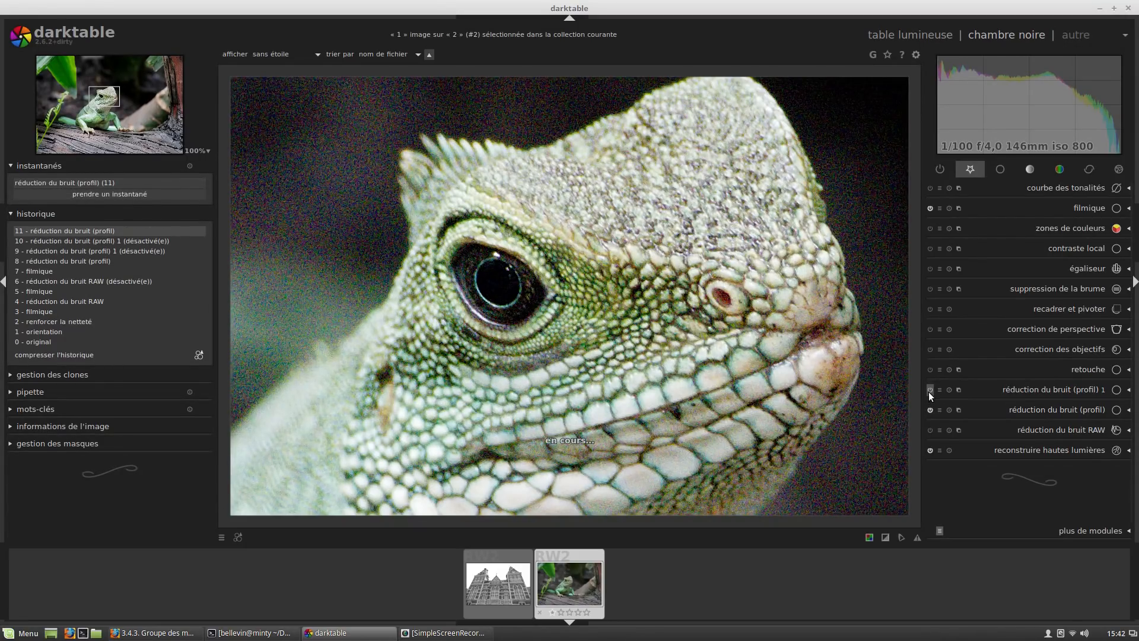
click(930, 389)
click(189, 183)
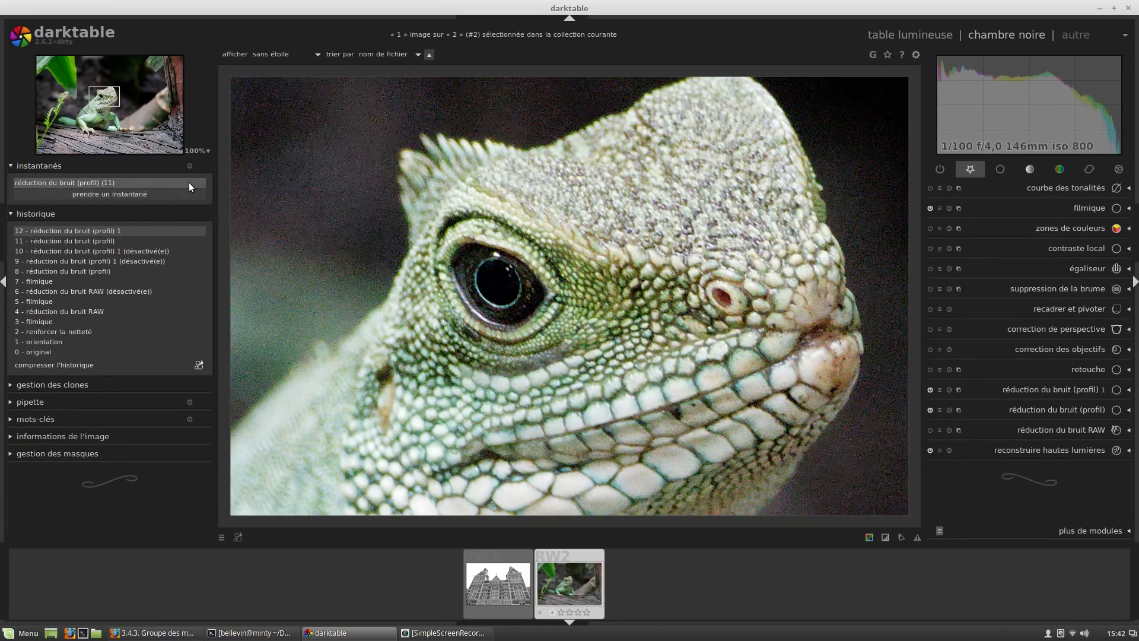
drag(337, 185, 255, 232)
click(150, 183)
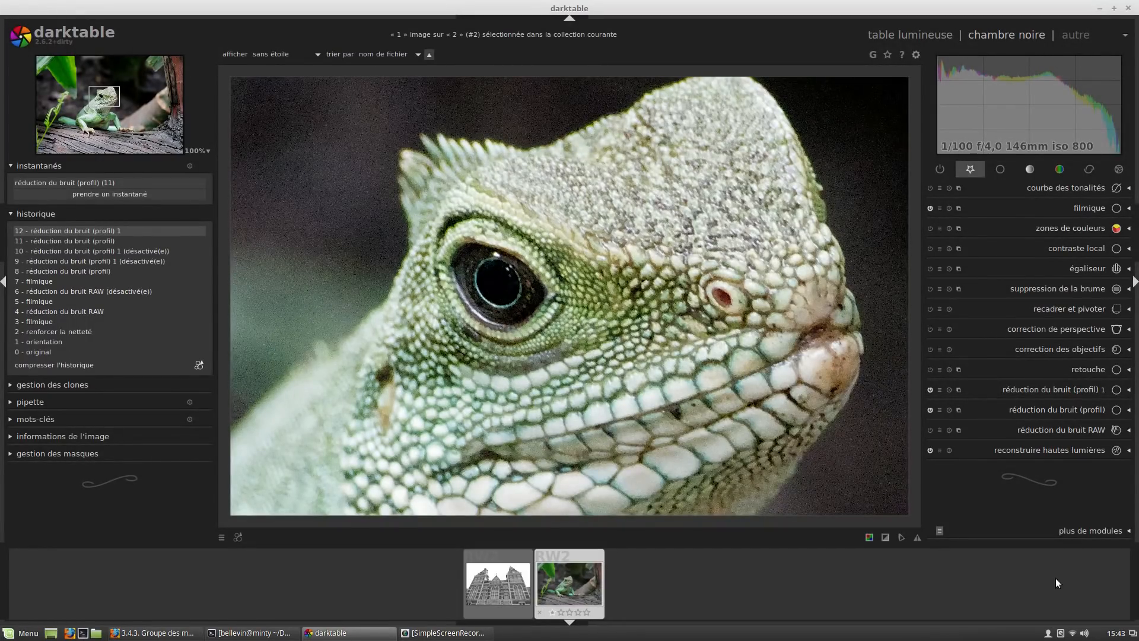
Examine the wavelet curve, force and blending settings of the chroma instance of réduction du bruit (profil).
click(1056, 407)
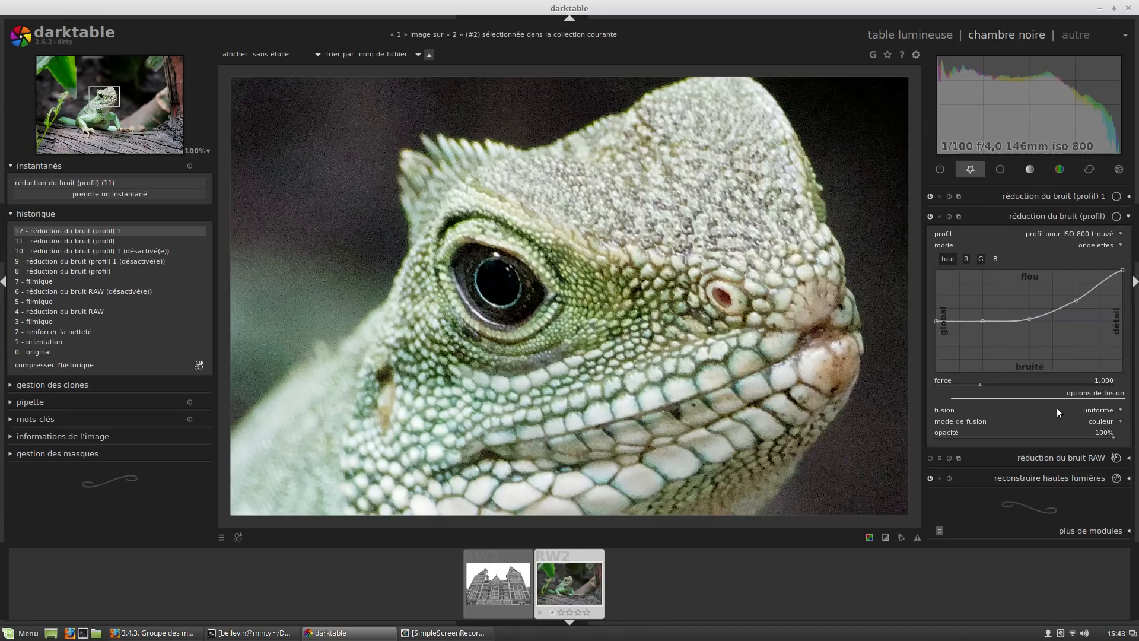
click(1052, 216)
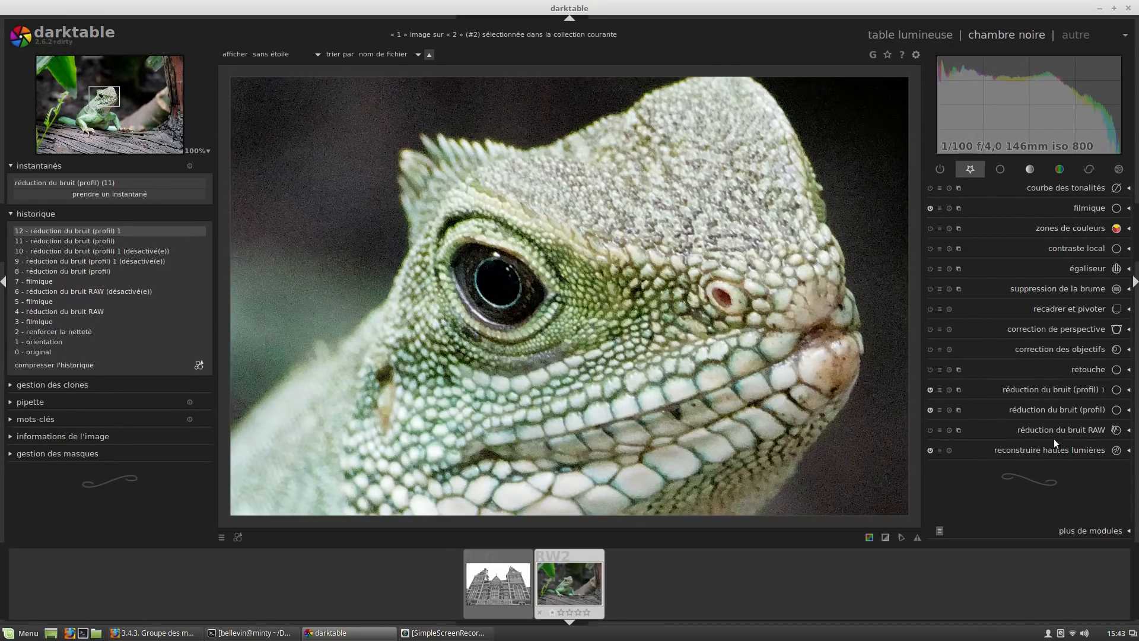
click(1062, 410)
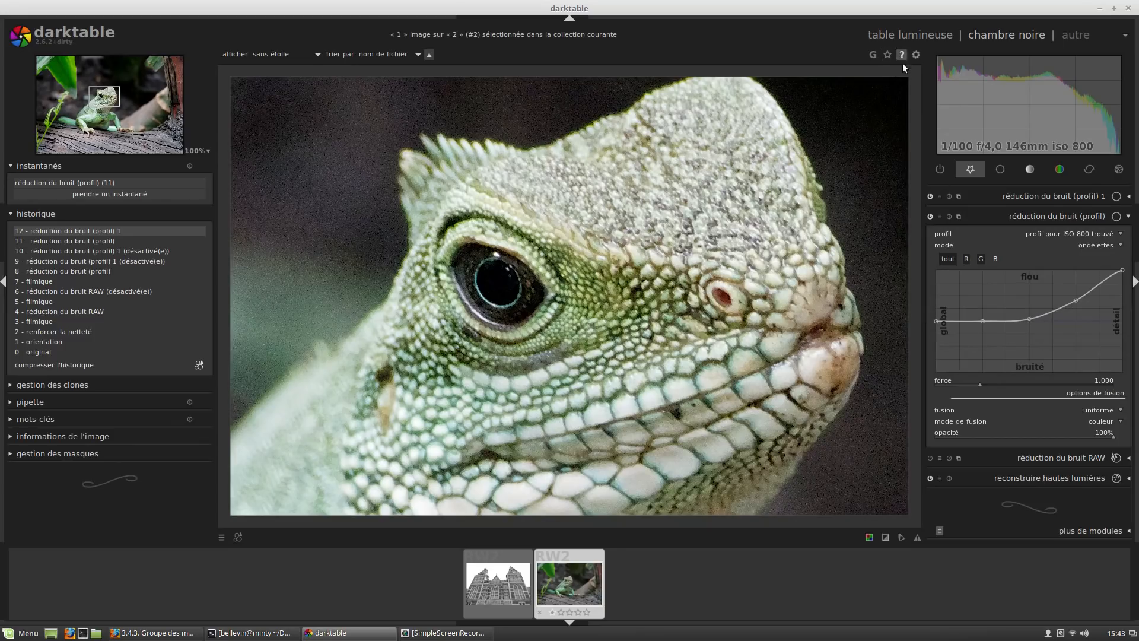
click(1049, 216)
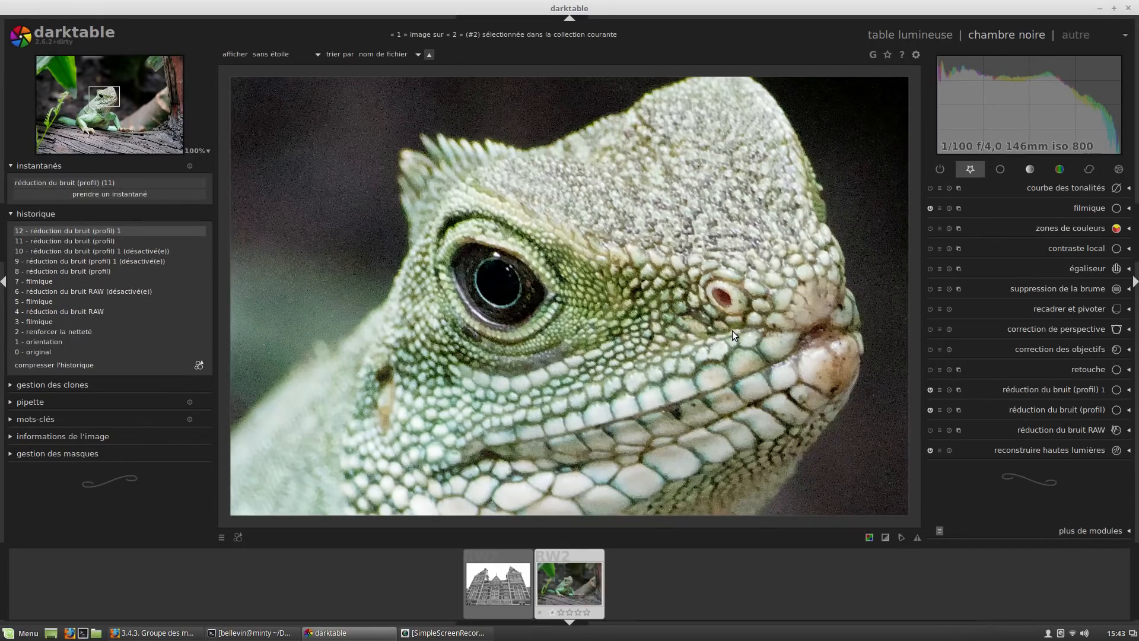
Set retouche's wavelet decomposition to 4 échelles for working on the brown stain on the lizard's foreleg.
click(1088, 367)
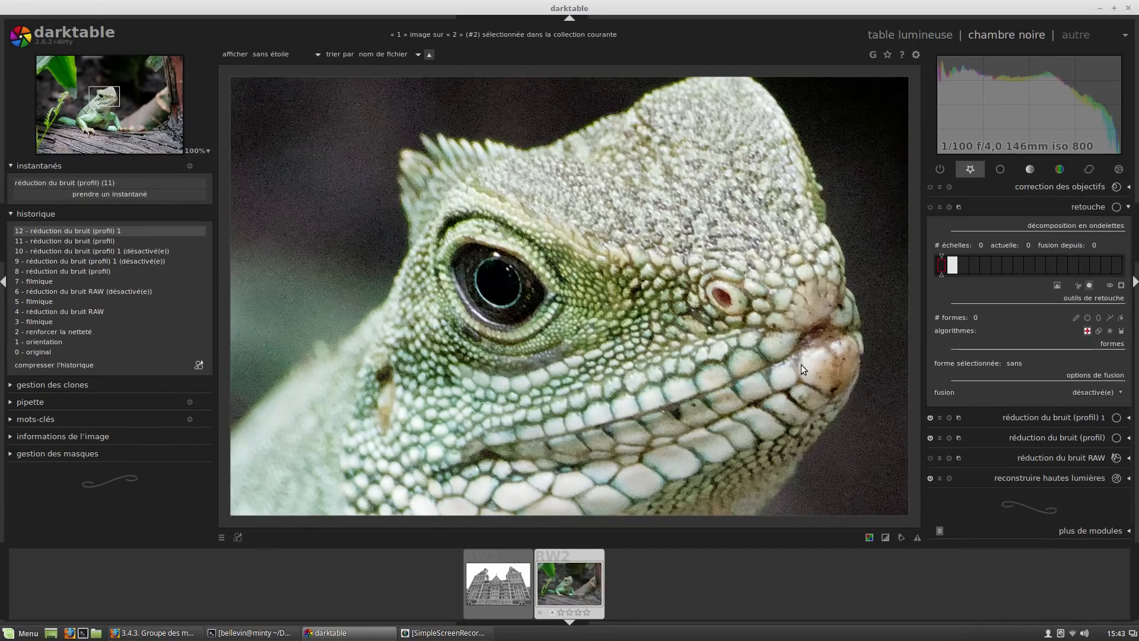
click(1066, 208)
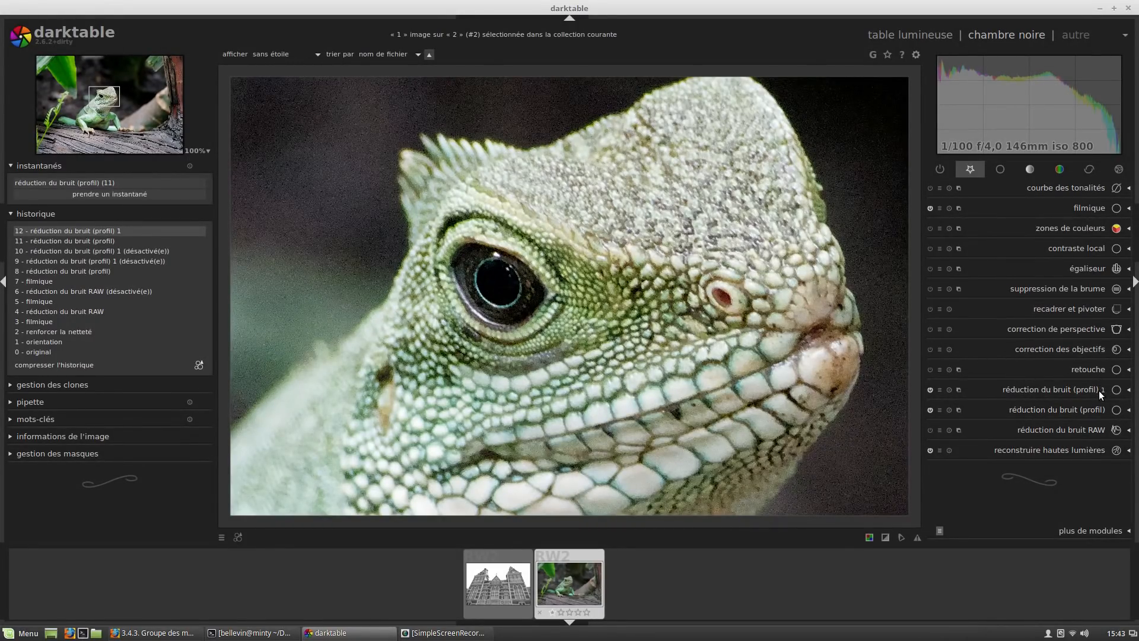
click(96, 114)
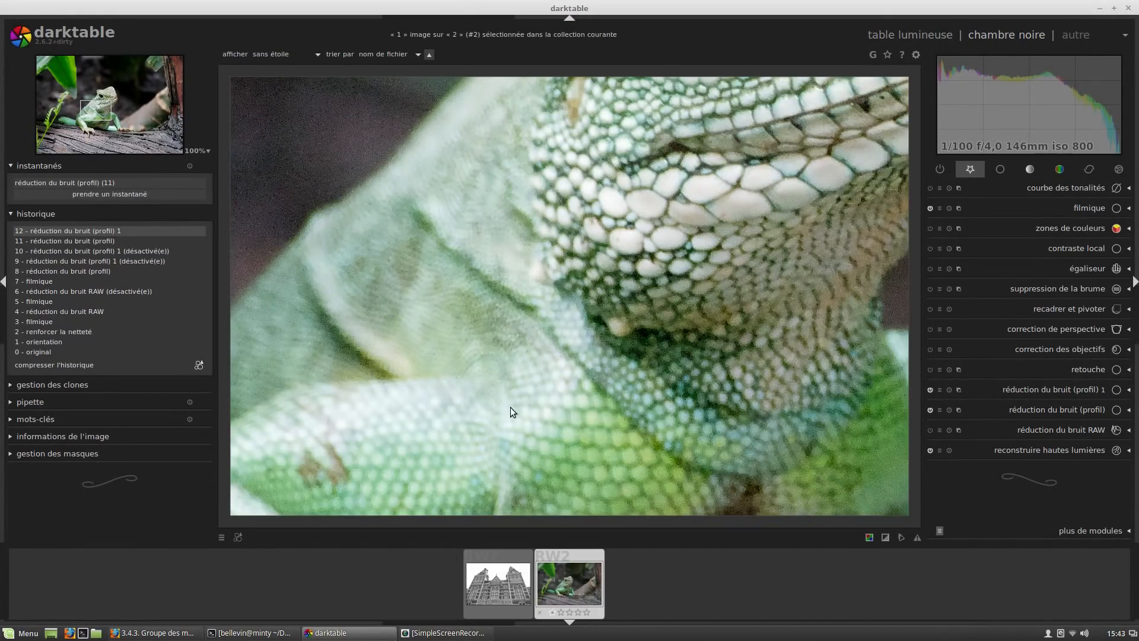
drag(552, 409, 818, 291)
drag(646, 379, 534, 285)
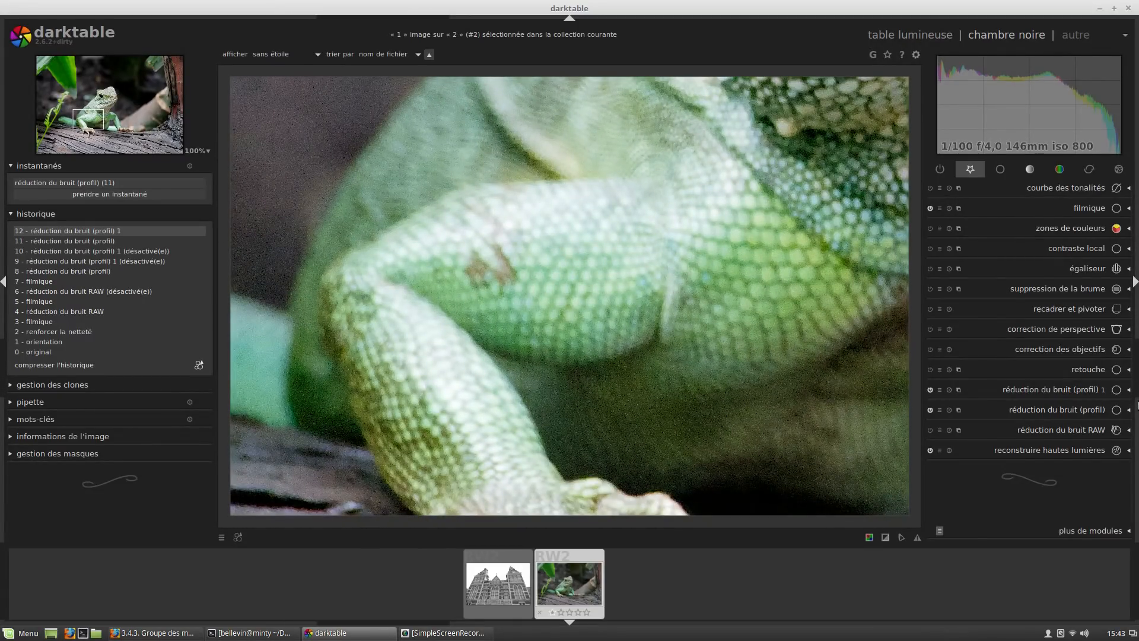
click(1091, 371)
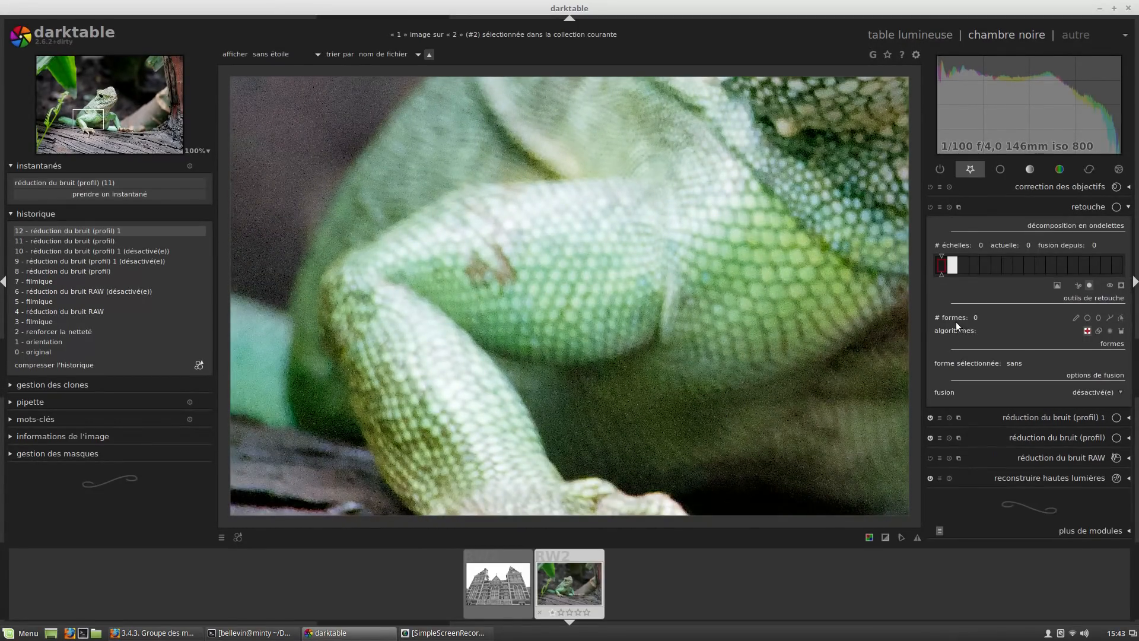
drag(945, 273, 991, 275)
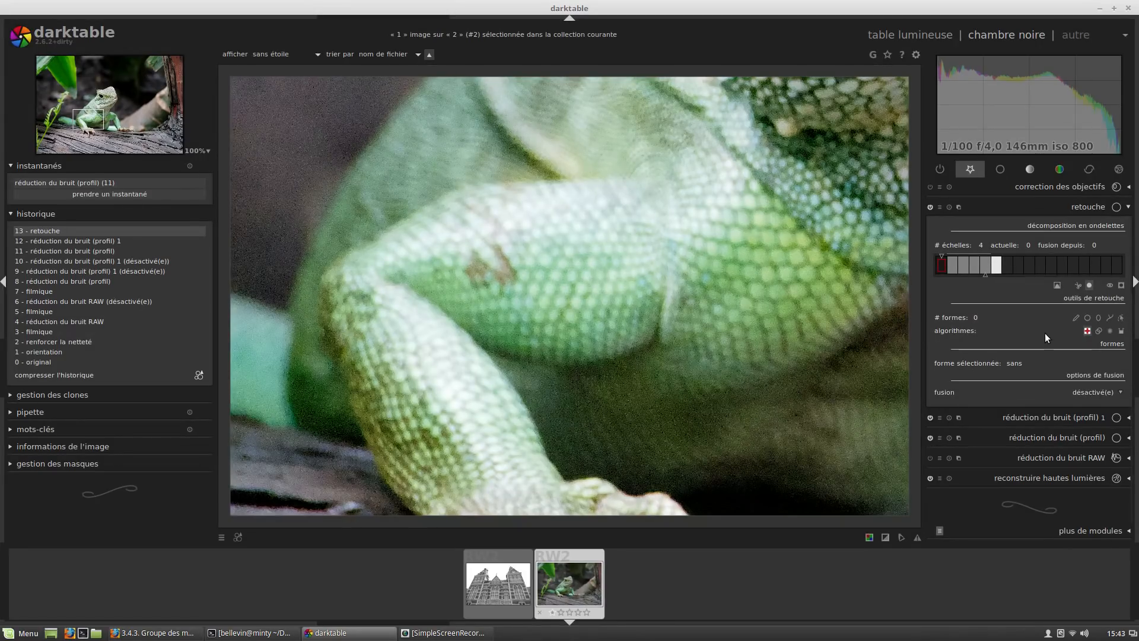
Turn on retouche's single-scale preview, inspect scale 1, and select the residual image, scale 5.
click(1057, 285)
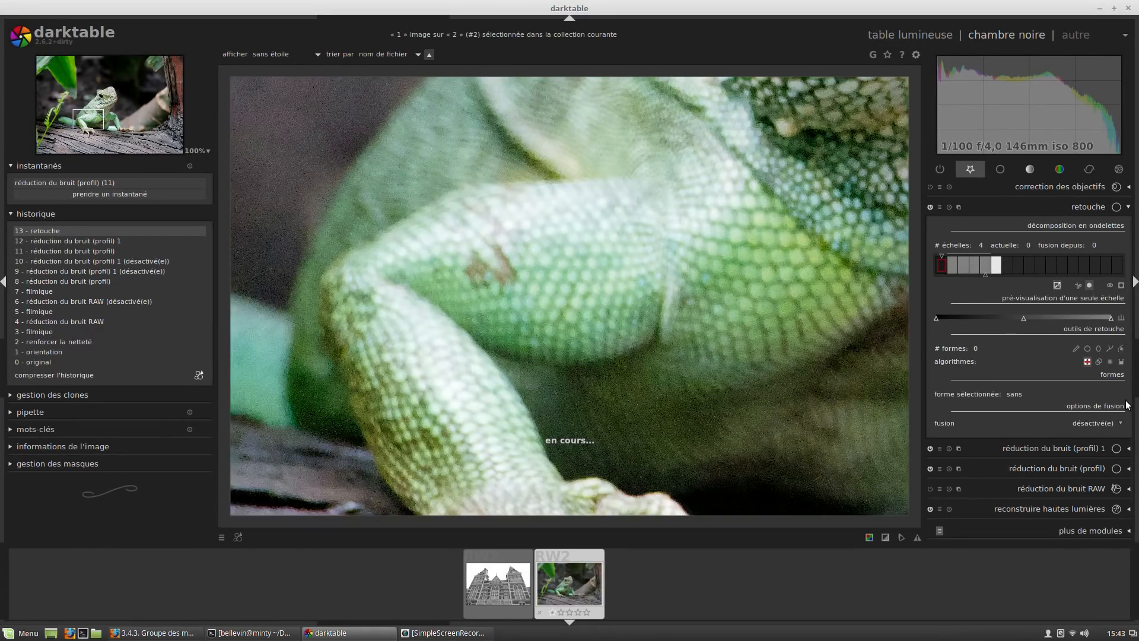
click(953, 269)
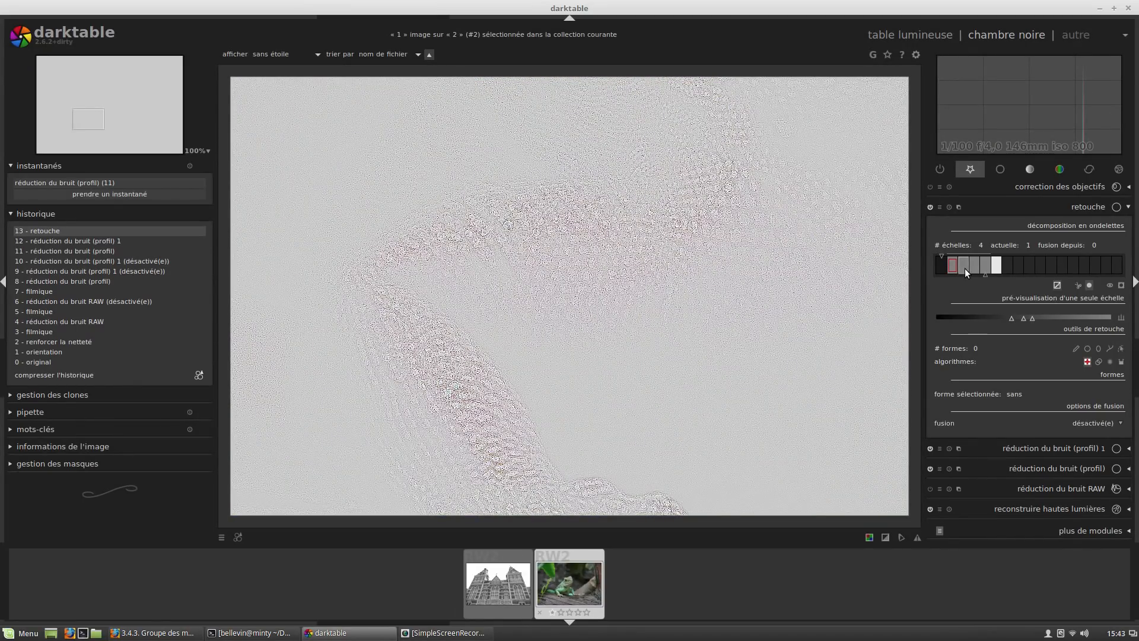
click(998, 268)
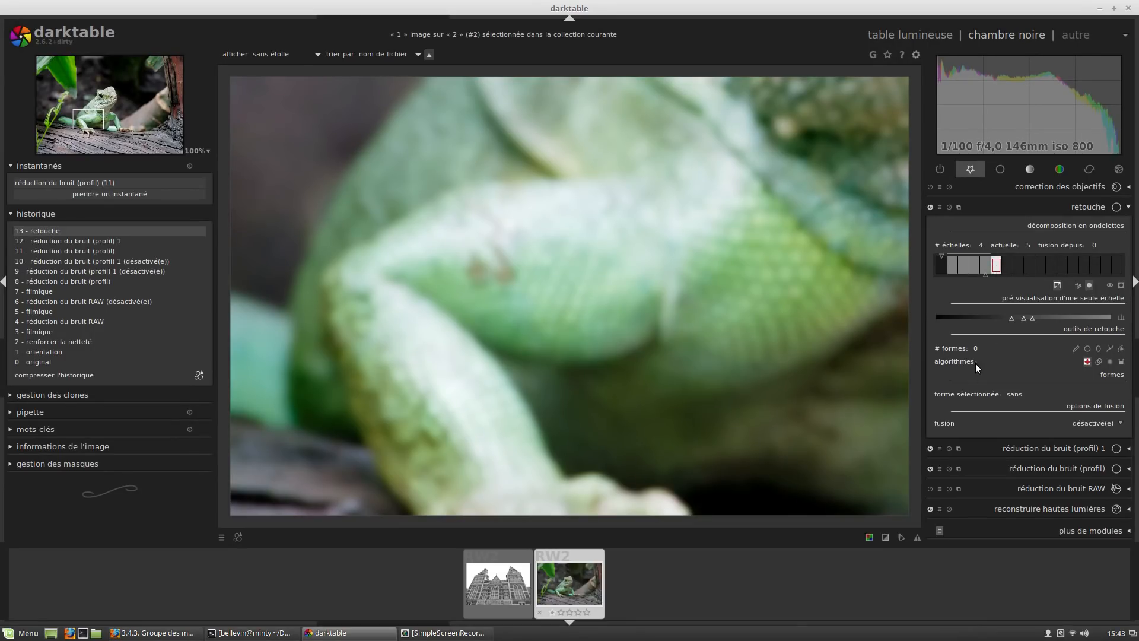
Heal the brown stain on the foreleg with a small circle whose source lies on clean skin to its right.
click(1087, 363)
click(1087, 348)
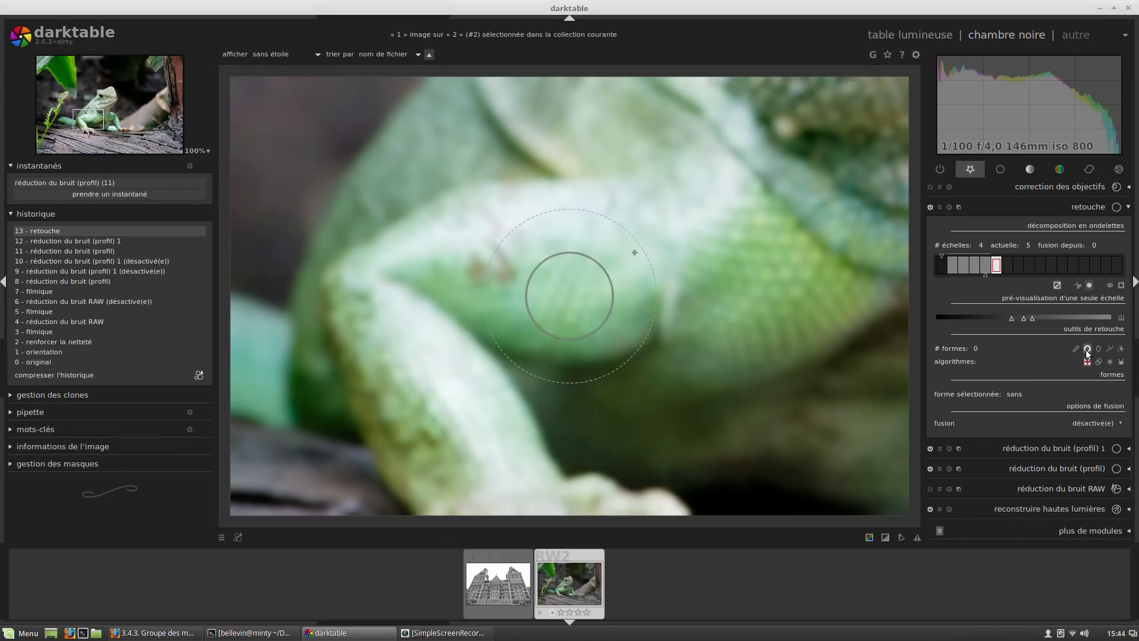
scroll(491, 261, down, 4)
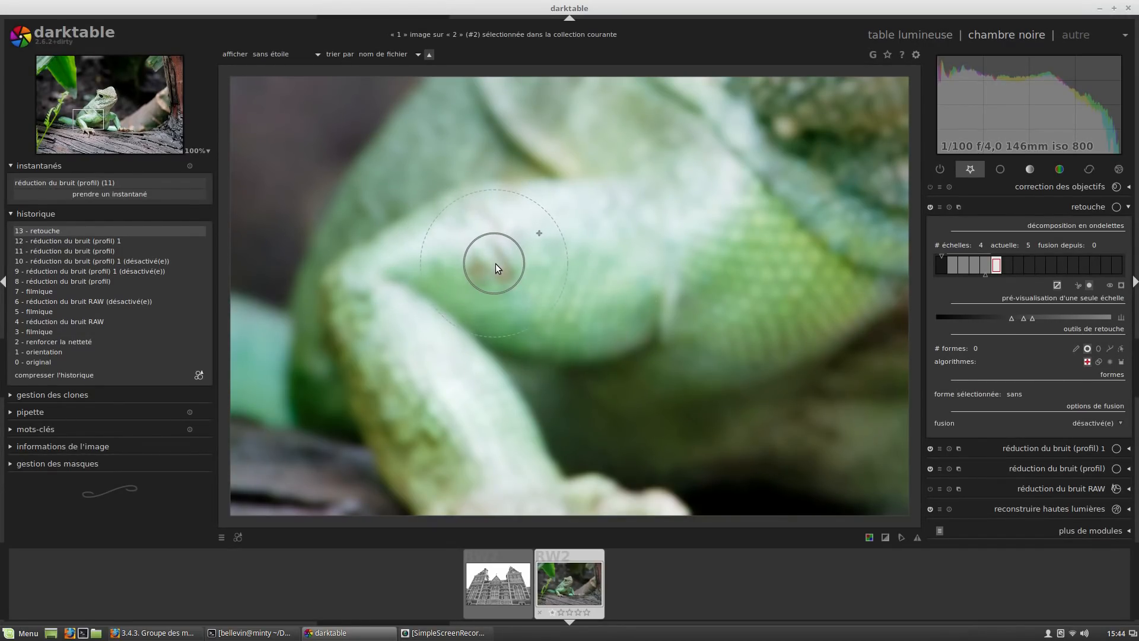
scroll(487, 263, up, 2)
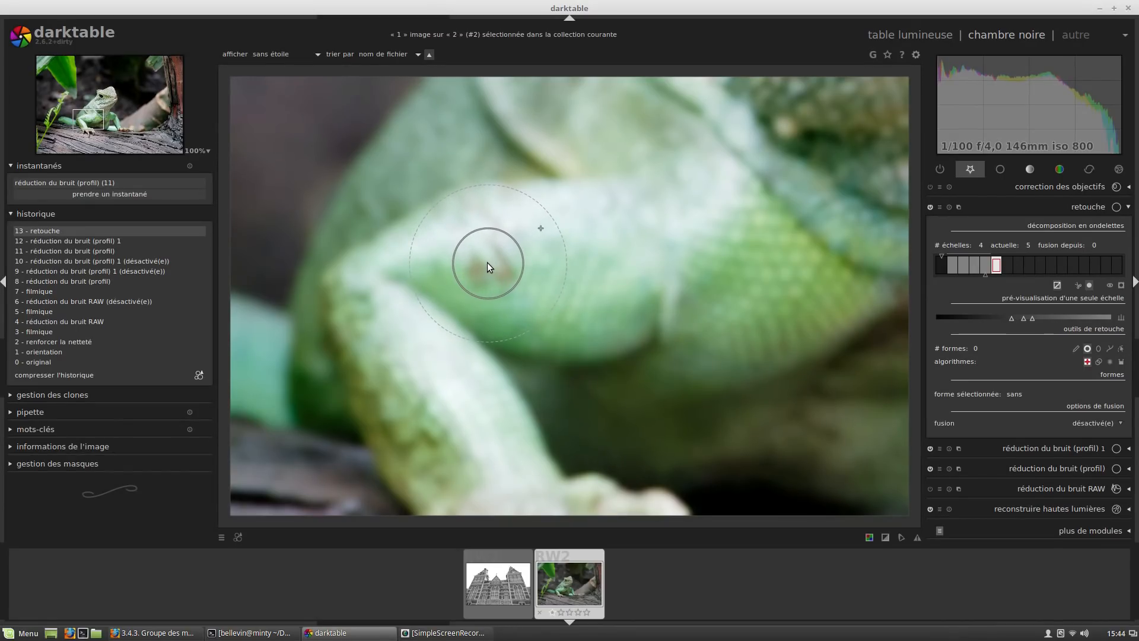
scroll(486, 263, down, 5)
scroll(486, 262, down, 4)
click(489, 266)
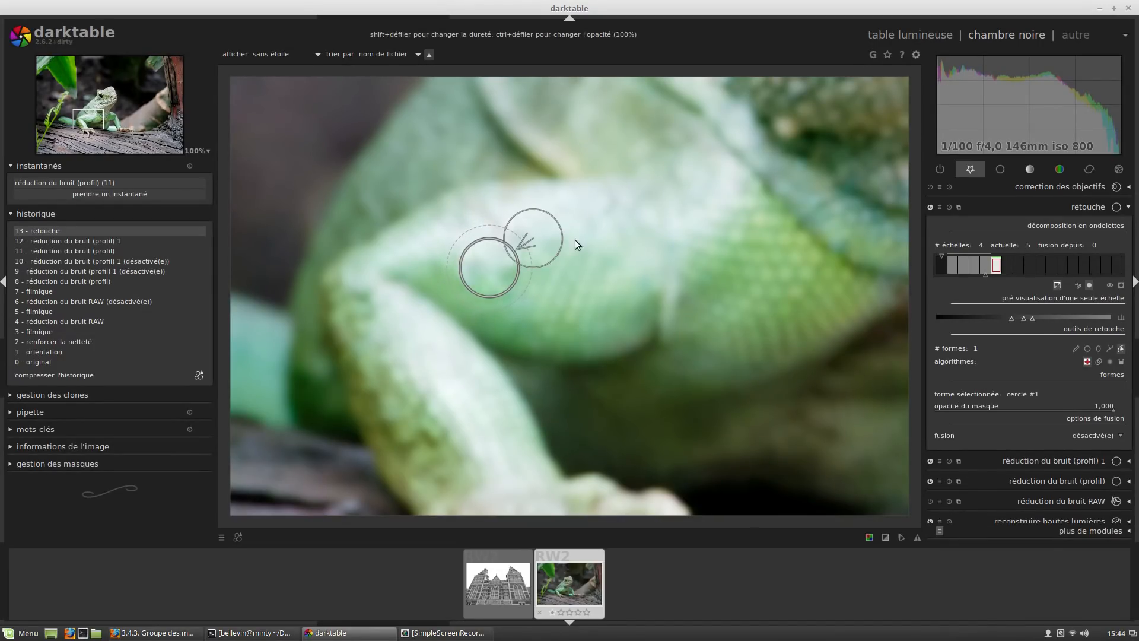
drag(540, 235, 577, 252)
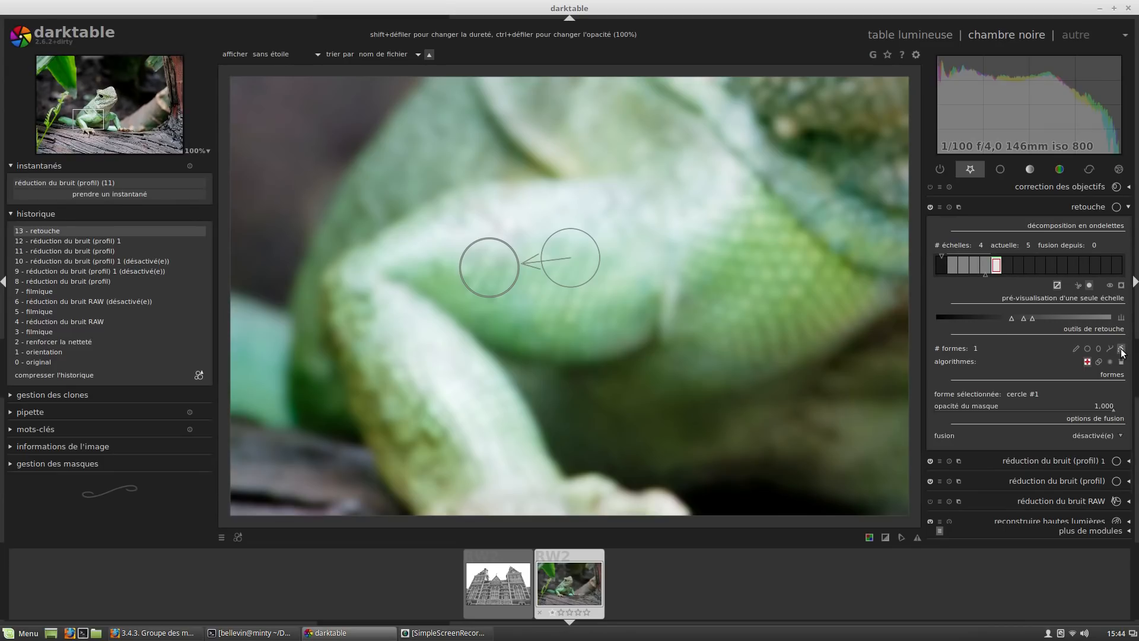
Hide the healing shape, return to scale 0, and compare the foreleg with retouche off and on.
click(1122, 348)
click(944, 268)
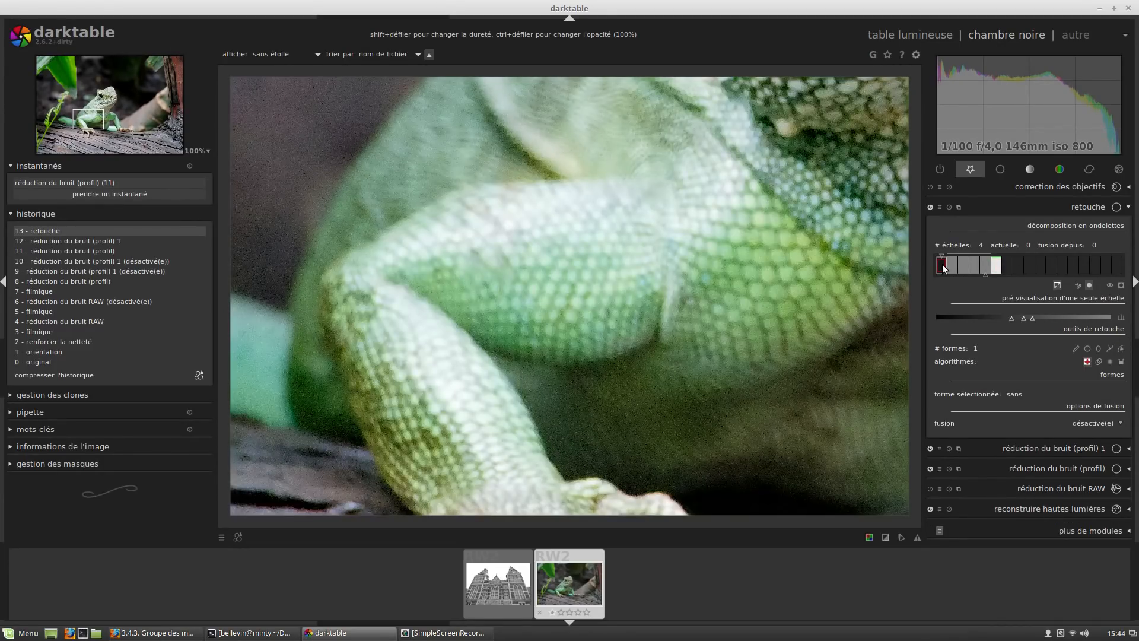
click(930, 207)
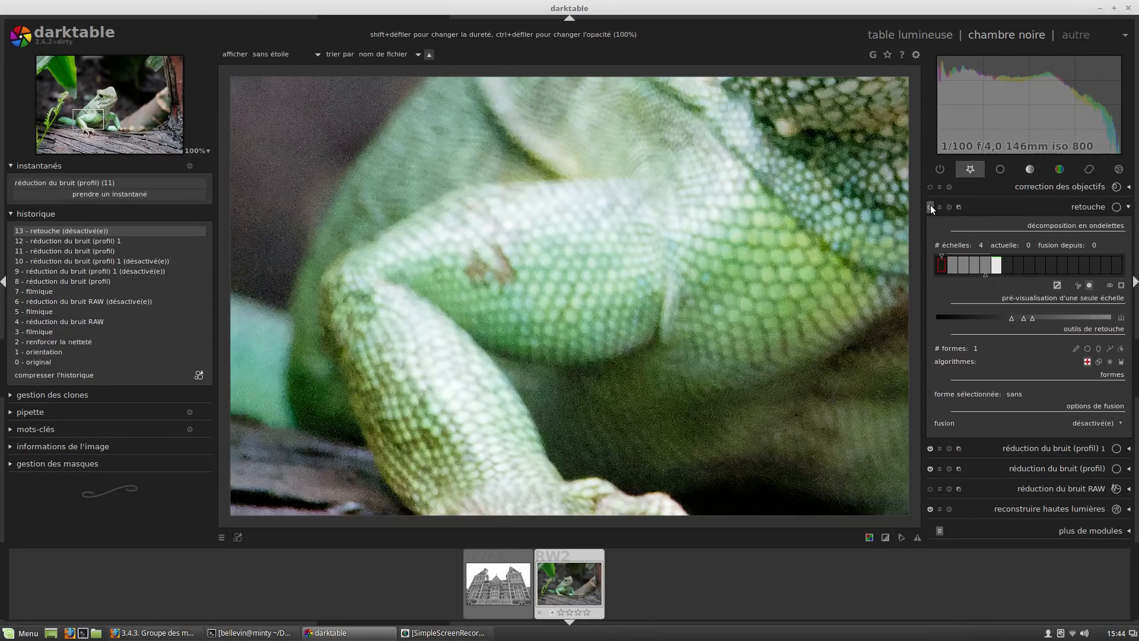
click(930, 207)
click(930, 207)
click(931, 207)
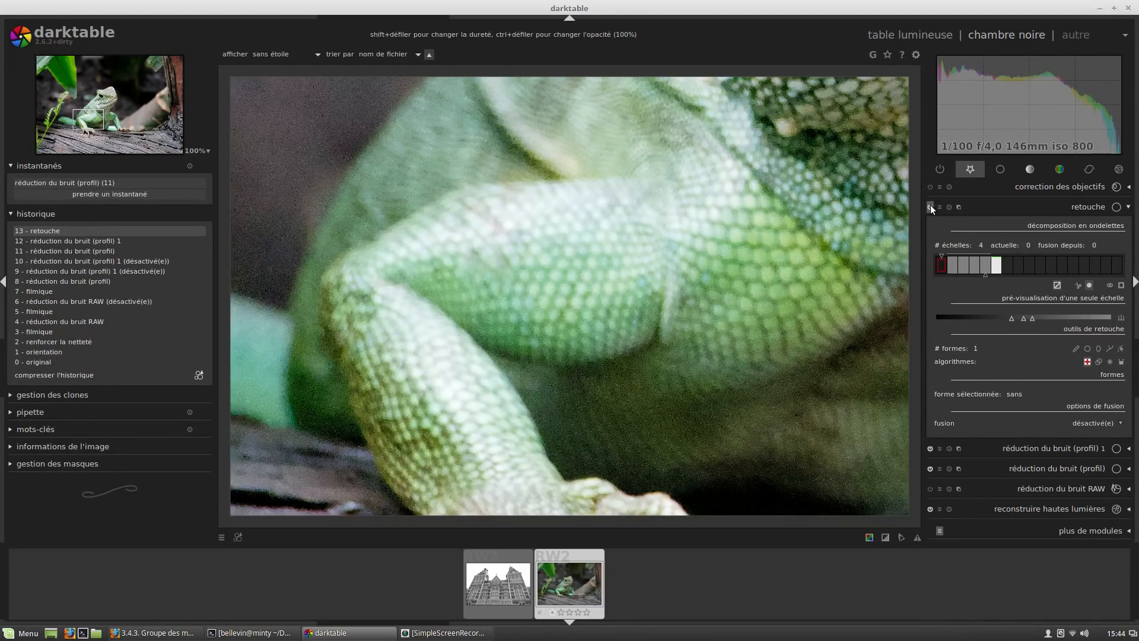
Compare the foreleg again with retouche off and on, and collapse the module.
click(930, 206)
click(930, 207)
click(929, 207)
click(930, 207)
click(1031, 210)
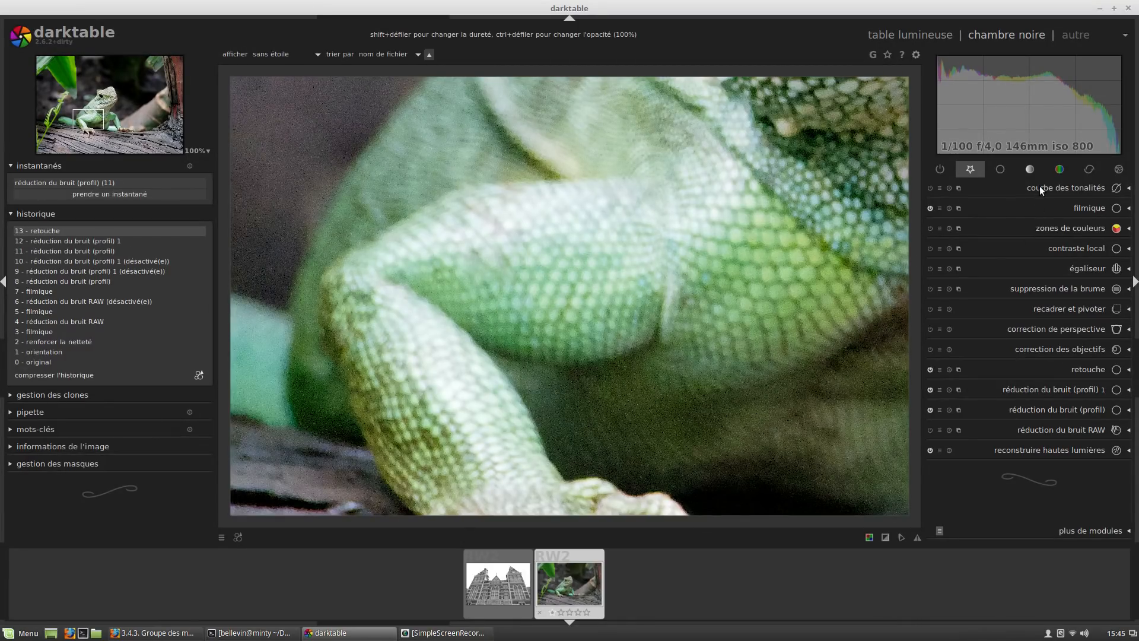
Set the fusion of courbe des tonalités to masque paramétrique and pull the curve down at about 73,8 / 61,9.
middle_click(630, 336)
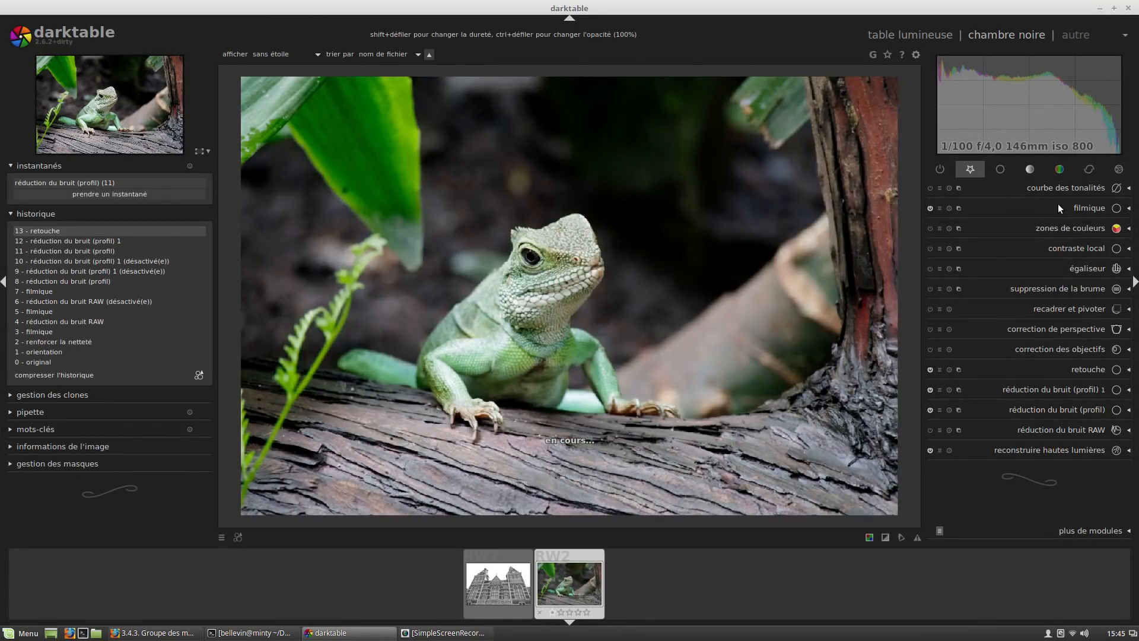
click(1060, 188)
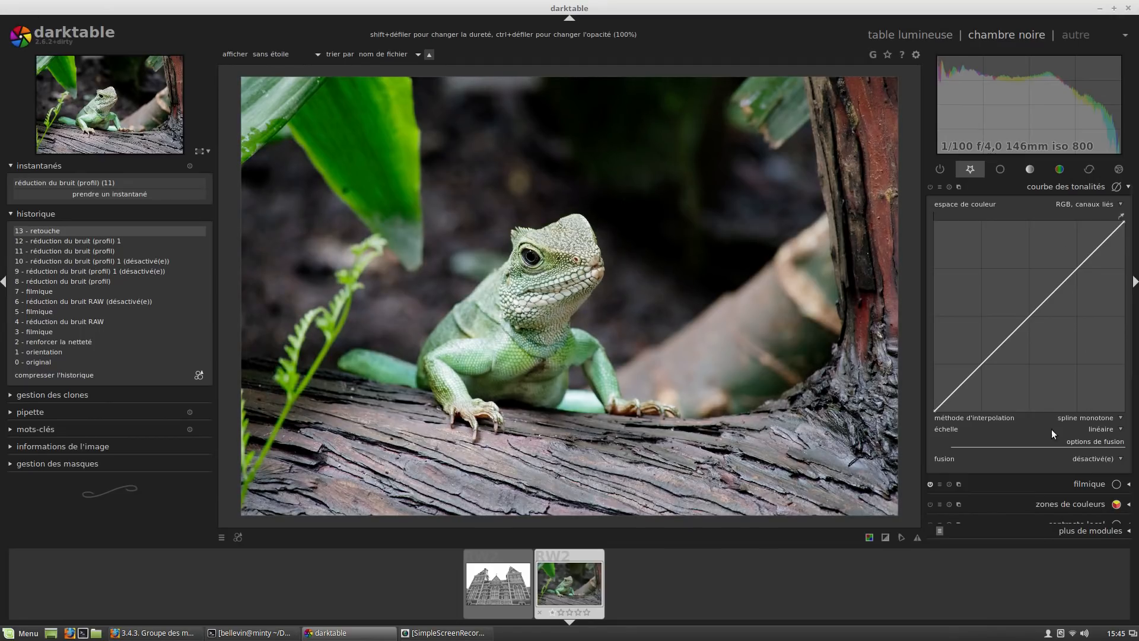
scroll(1096, 462, down, 2)
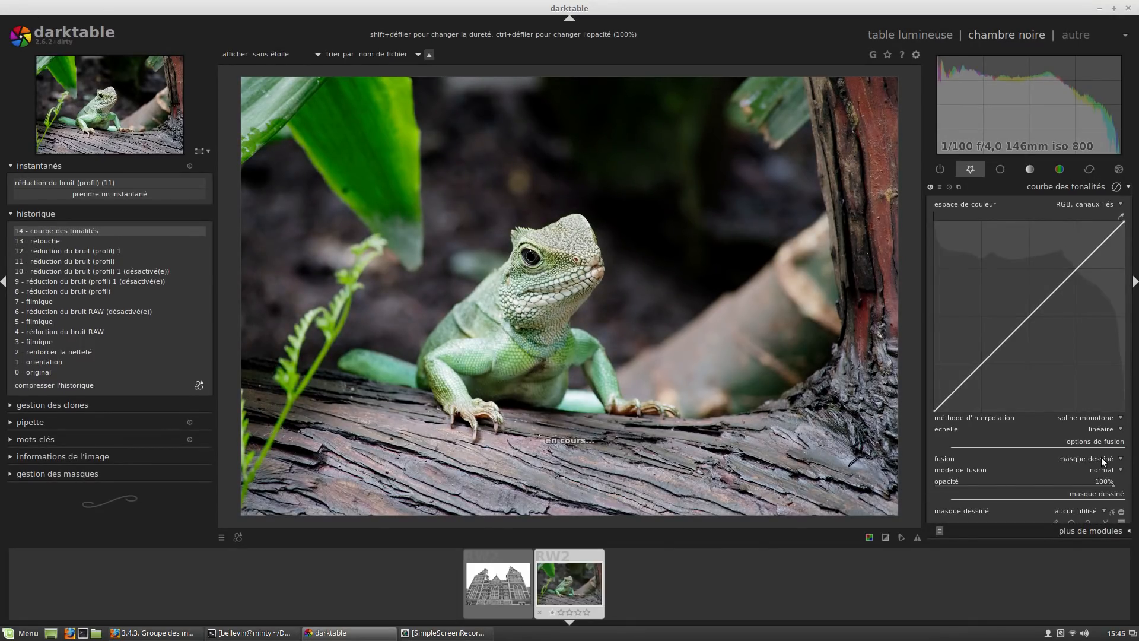
scroll(1103, 462, down, 1)
mouse_move(1128, 260)
mouse_down()
mouse_move(1135, 304)
mouse_move(1132, 262)
mouse_up()
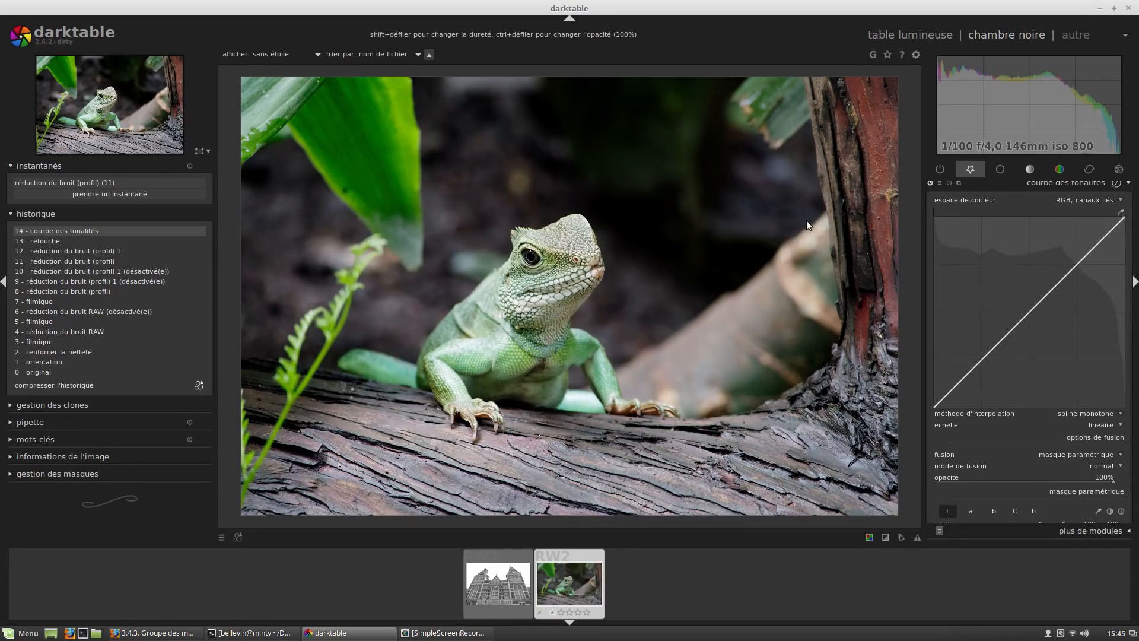
drag(1032, 311, 1072, 289)
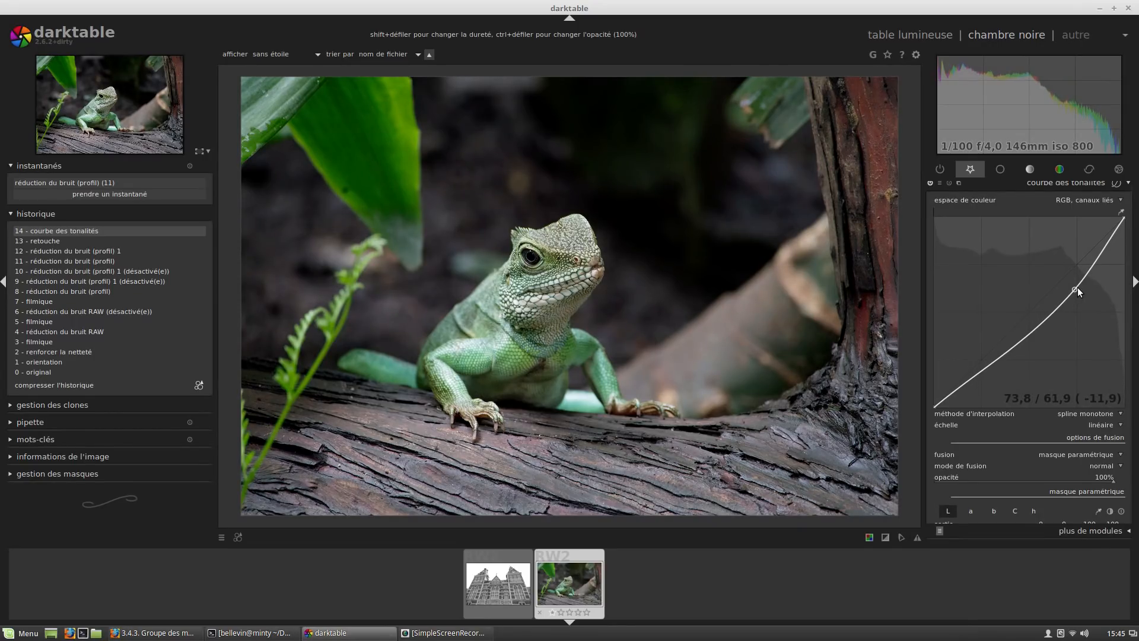
With the mask overlay shown, limit the parametric mask's entrée on hue channel h to the greens at 73, 97, 156, 175.
drag(1129, 269, 1138, 370)
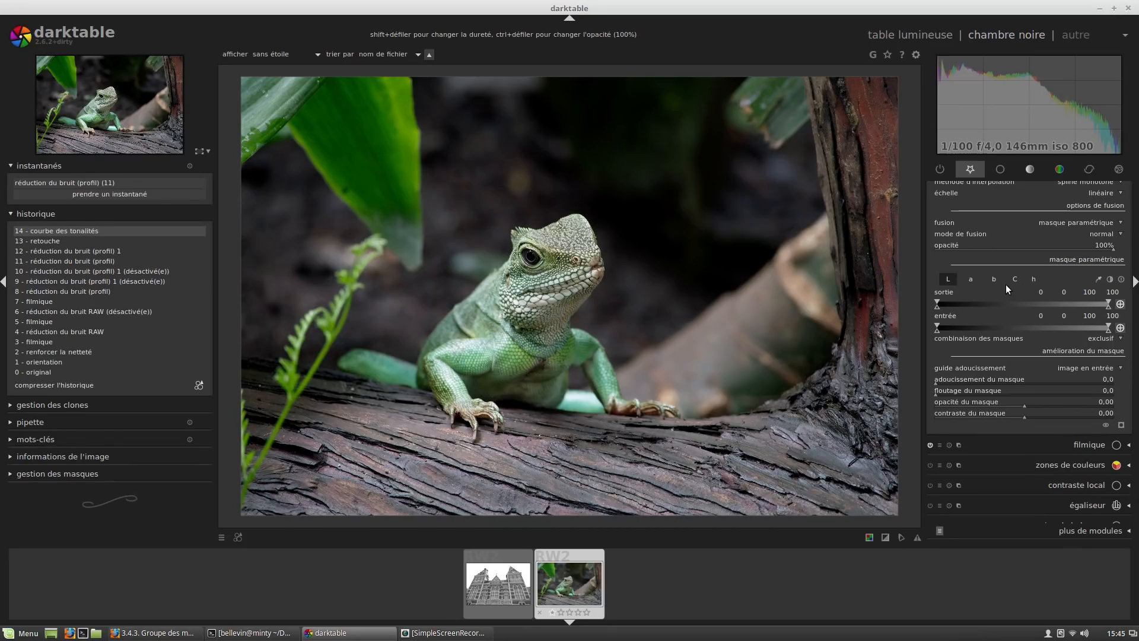
click(1034, 278)
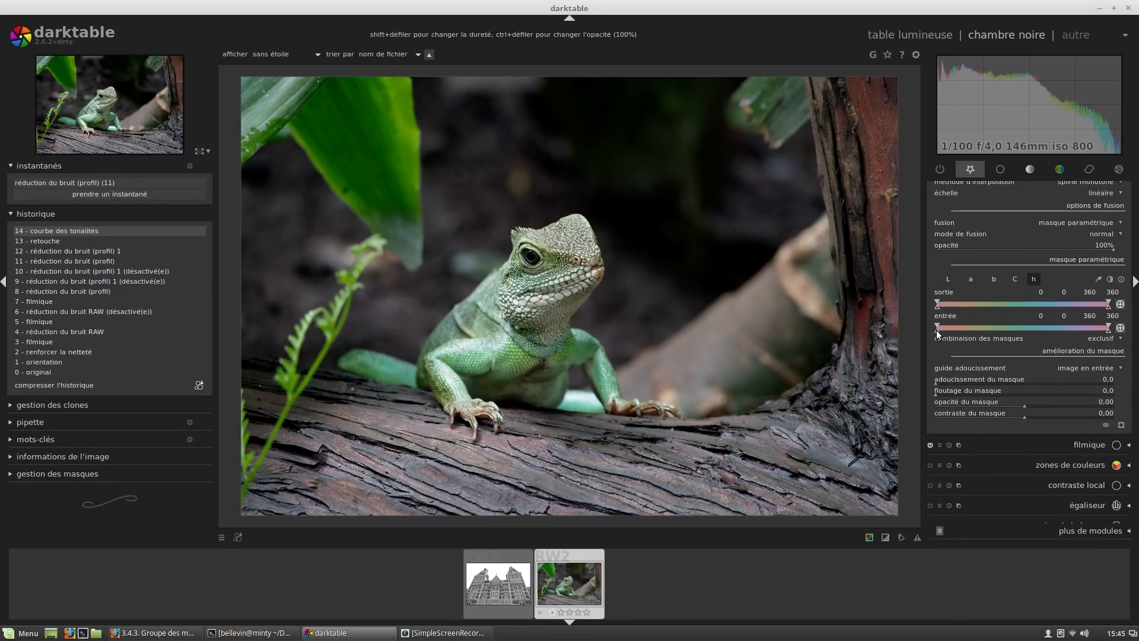
mouse_move(936, 330)
mouse_down()
mouse_move(973, 333)
mouse_move(957, 298)
mouse_up()
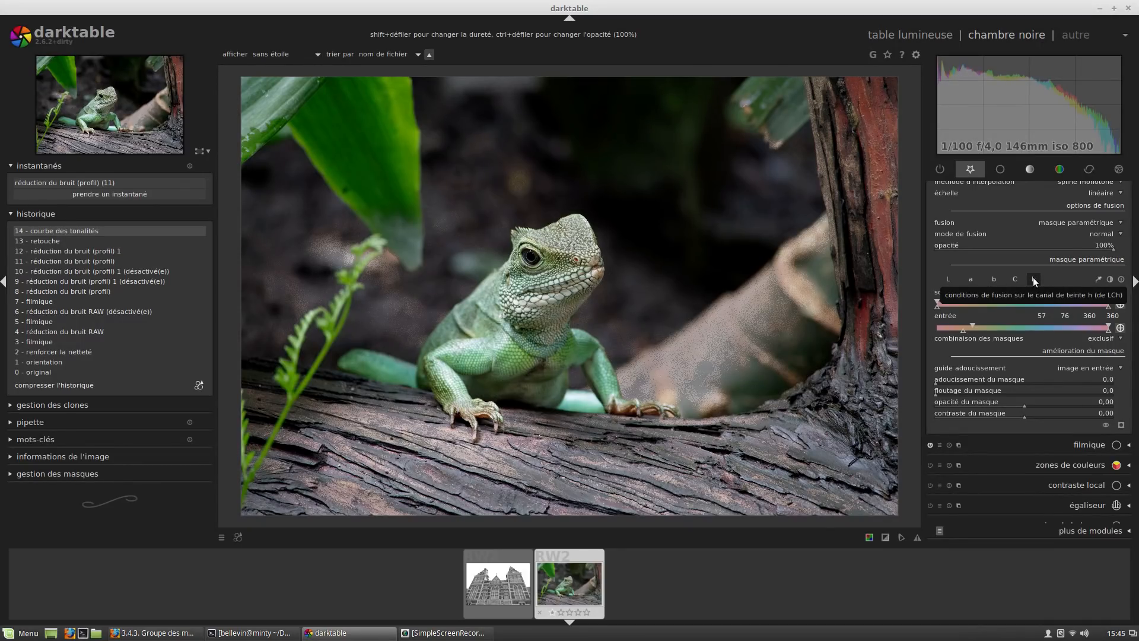
drag(1104, 329, 1034, 329)
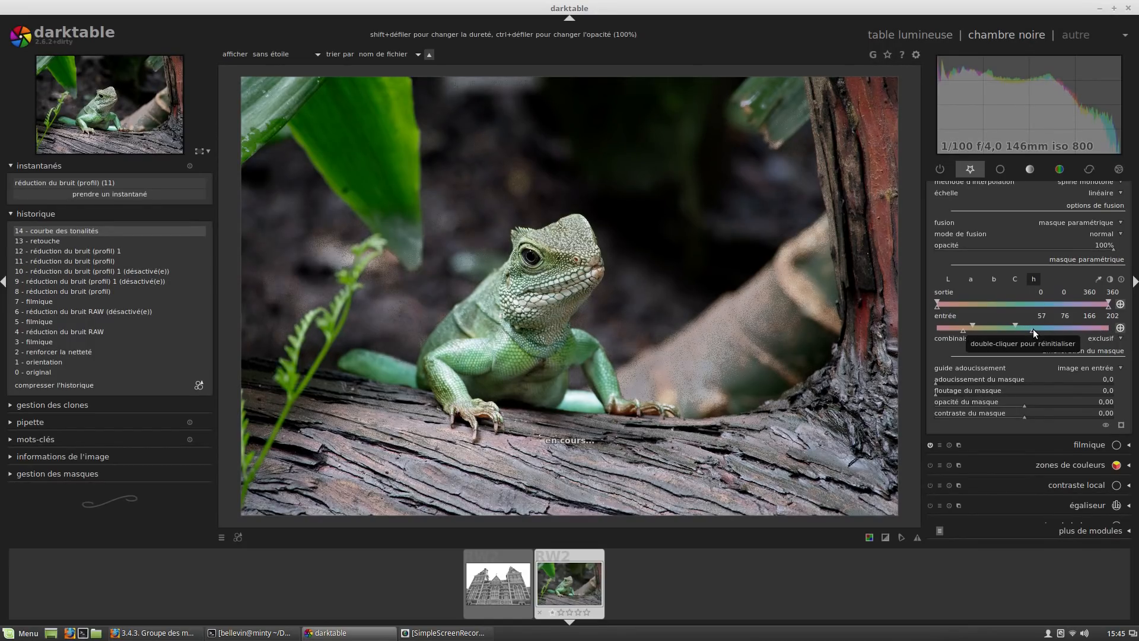
click(1121, 425)
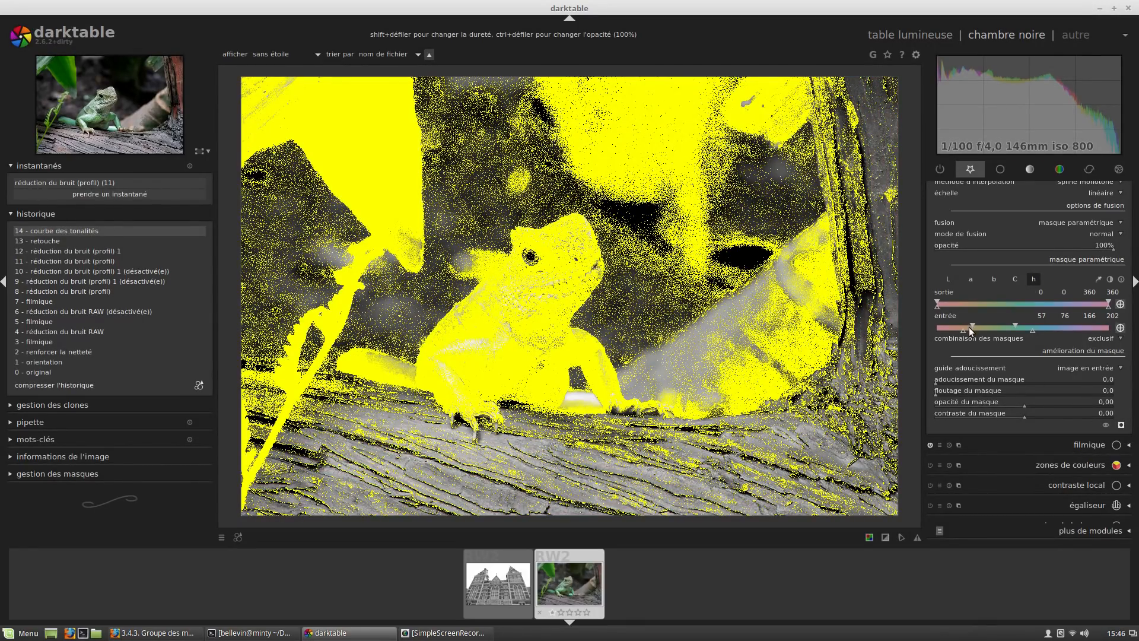
drag(985, 330, 980, 329)
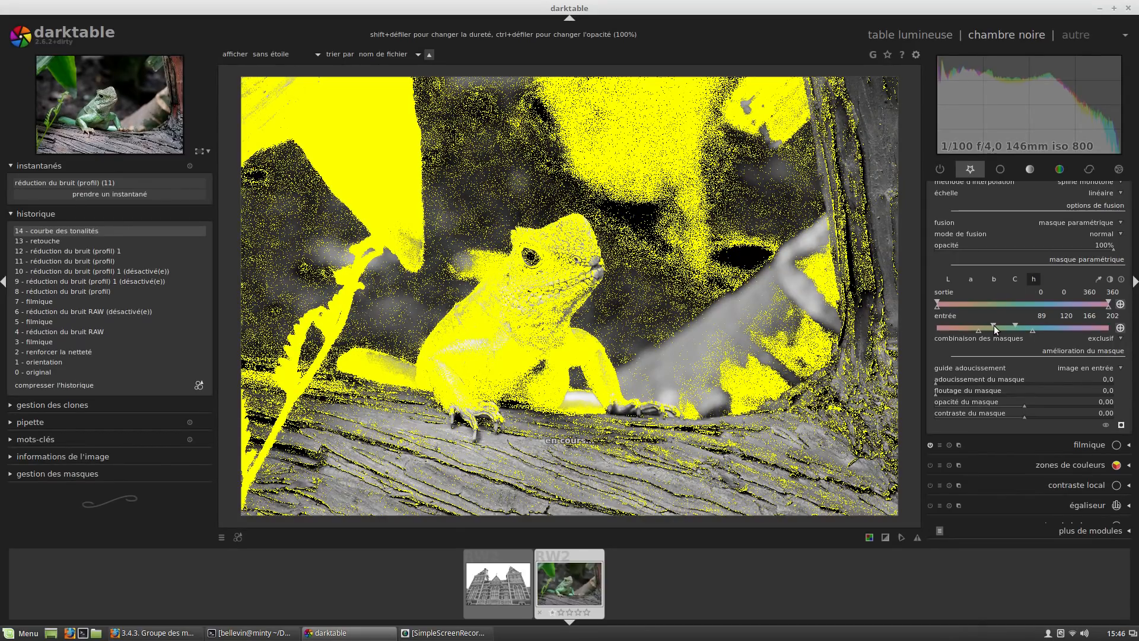
mouse_move(994, 325)
mouse_down()
mouse_move(1026, 326)
mouse_move(971, 331)
mouse_up()
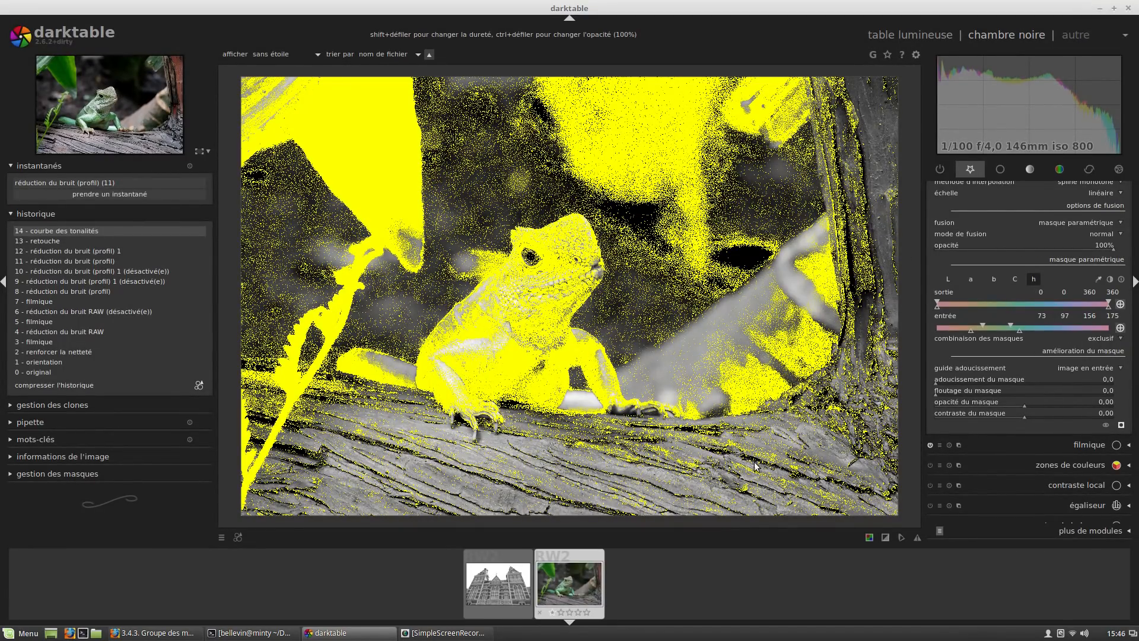
Limit the mask's entrée on chroma channel C to 8, 22, 100, 100 to exclude weakly coloured areas.
click(1014, 280)
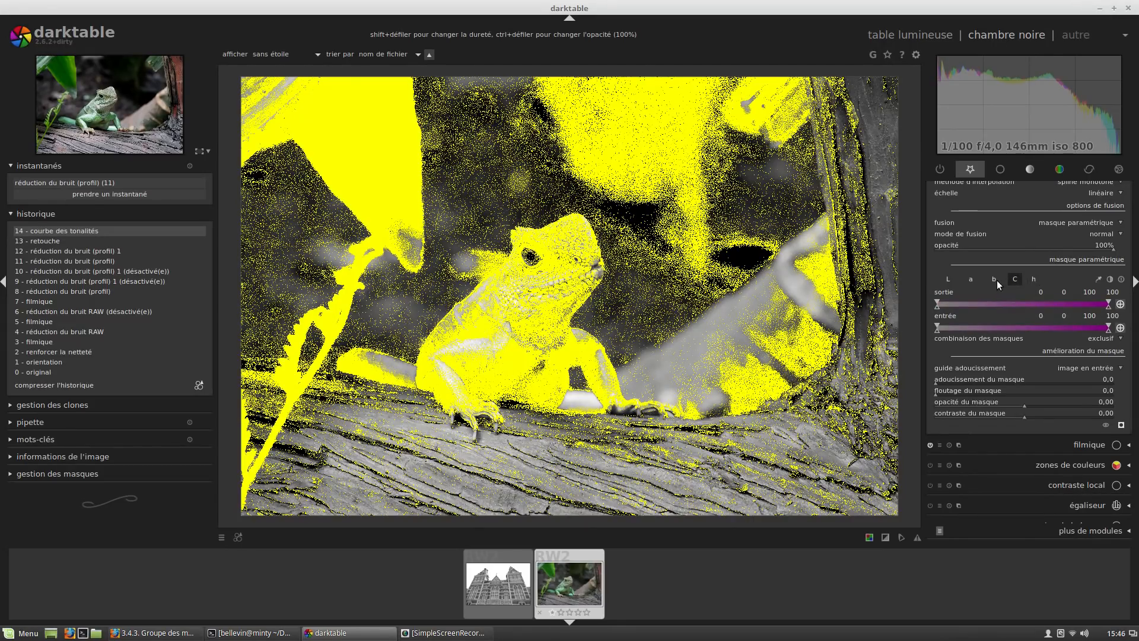
drag(937, 329, 960, 329)
mouse_move(941, 329)
mouse_down()
mouse_move(975, 330)
mouse_move(949, 334)
mouse_up()
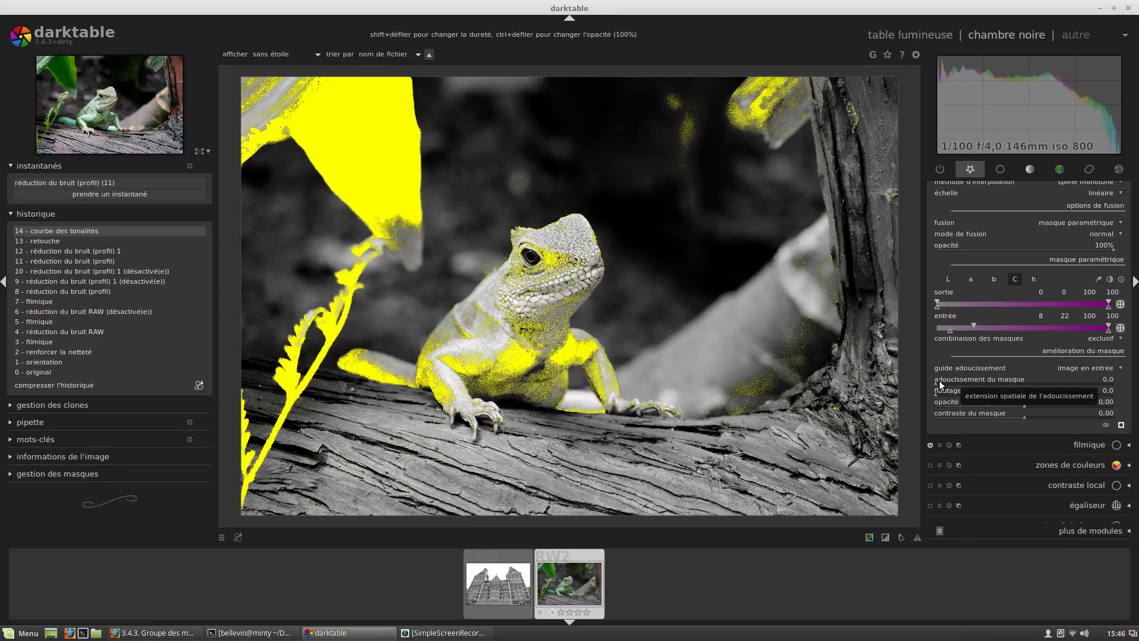
Refine the mask with adoucissement 123,8, floutage 41,4 and opacité 0,06, and hide the mask overlay.
click(991, 381)
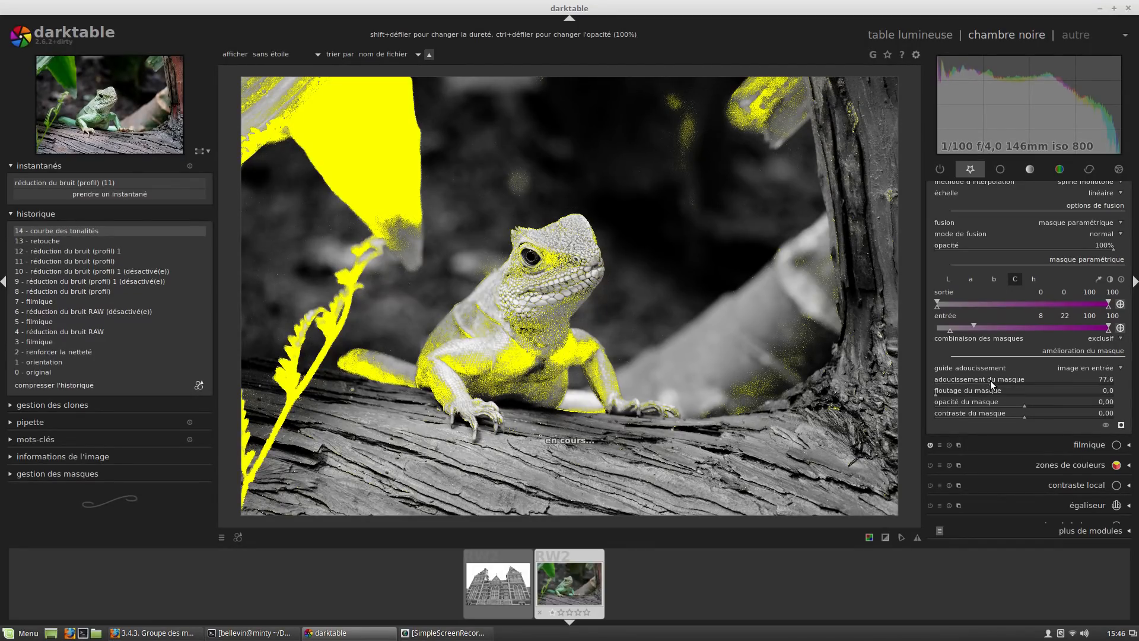
click(1024, 383)
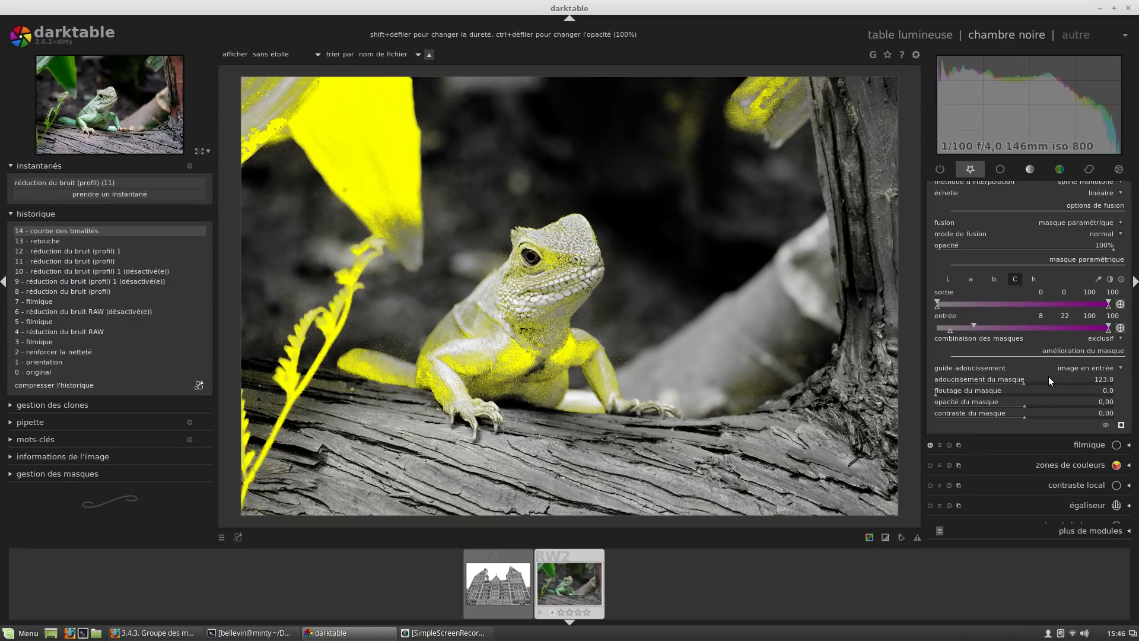
click(981, 389)
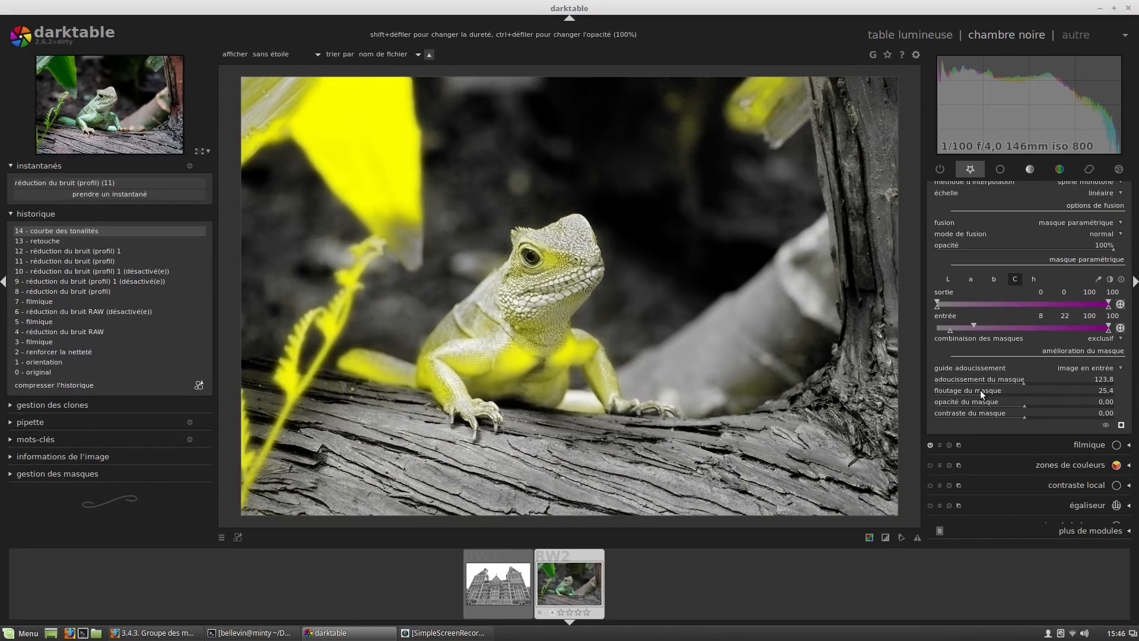
click(1008, 389)
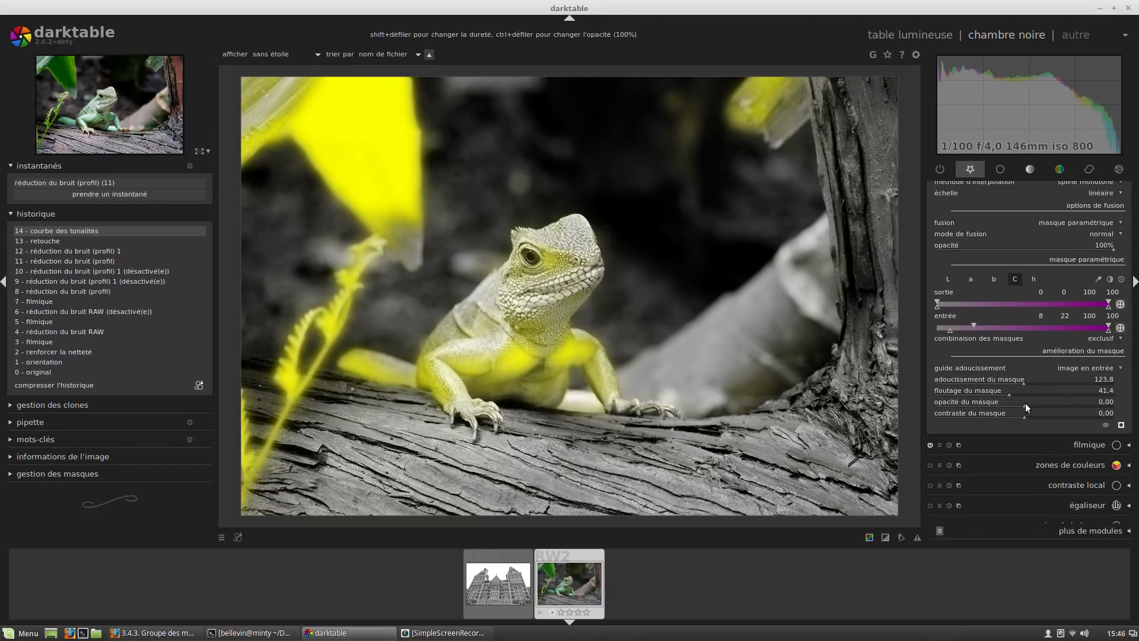
click(1070, 404)
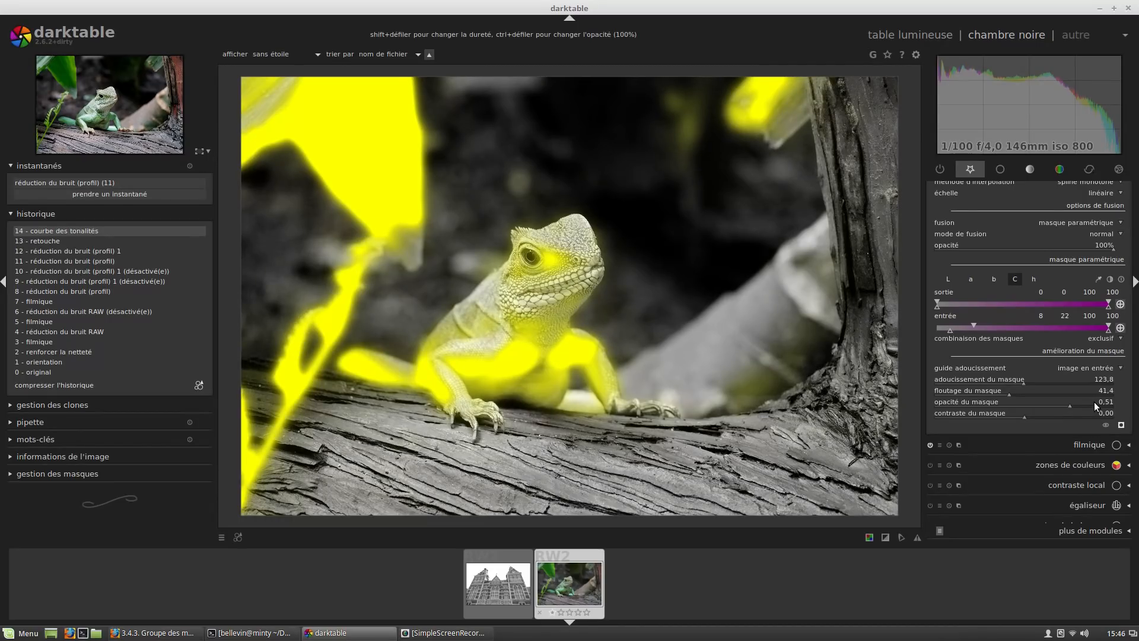
click(1030, 401)
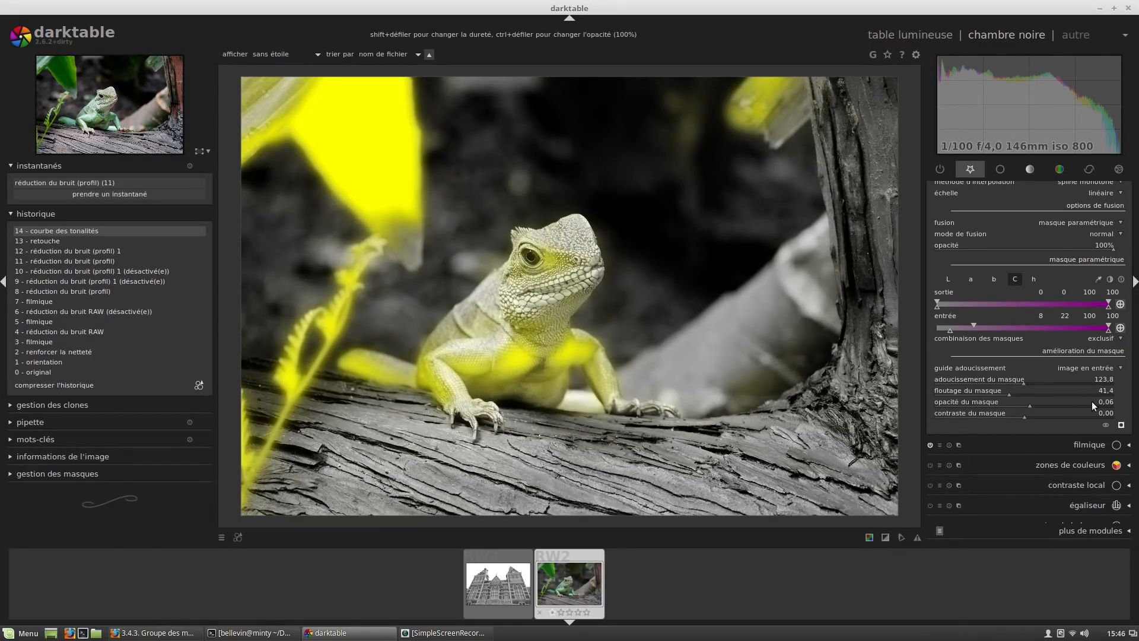
click(1121, 425)
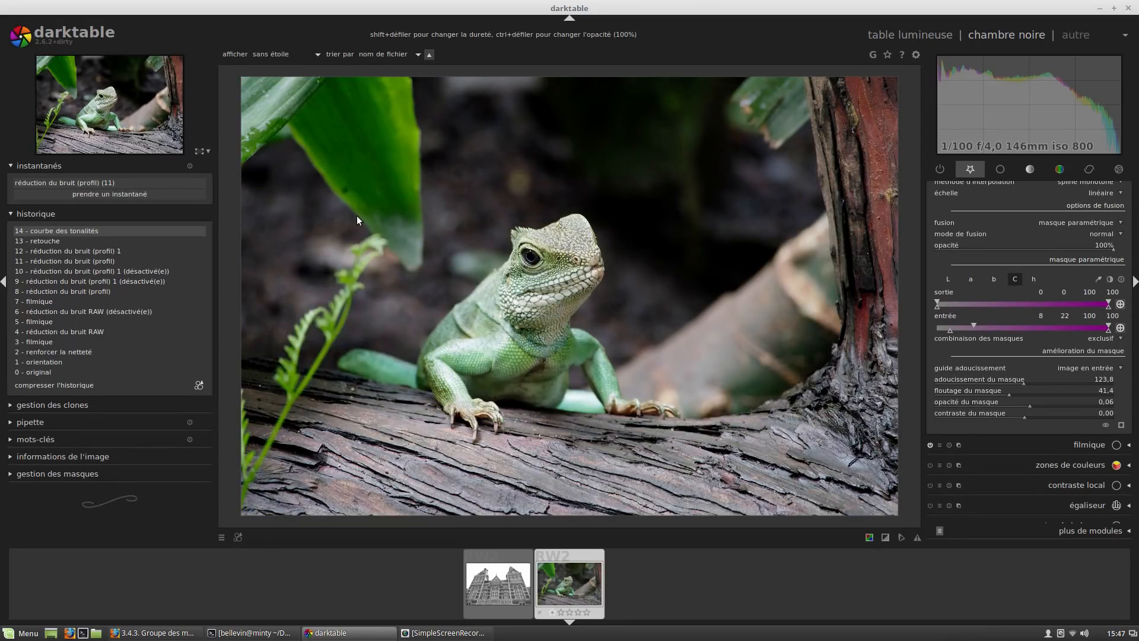
Compare the green areas with courbe des tonalités off and on.
drag(1133, 369, 1128, 261)
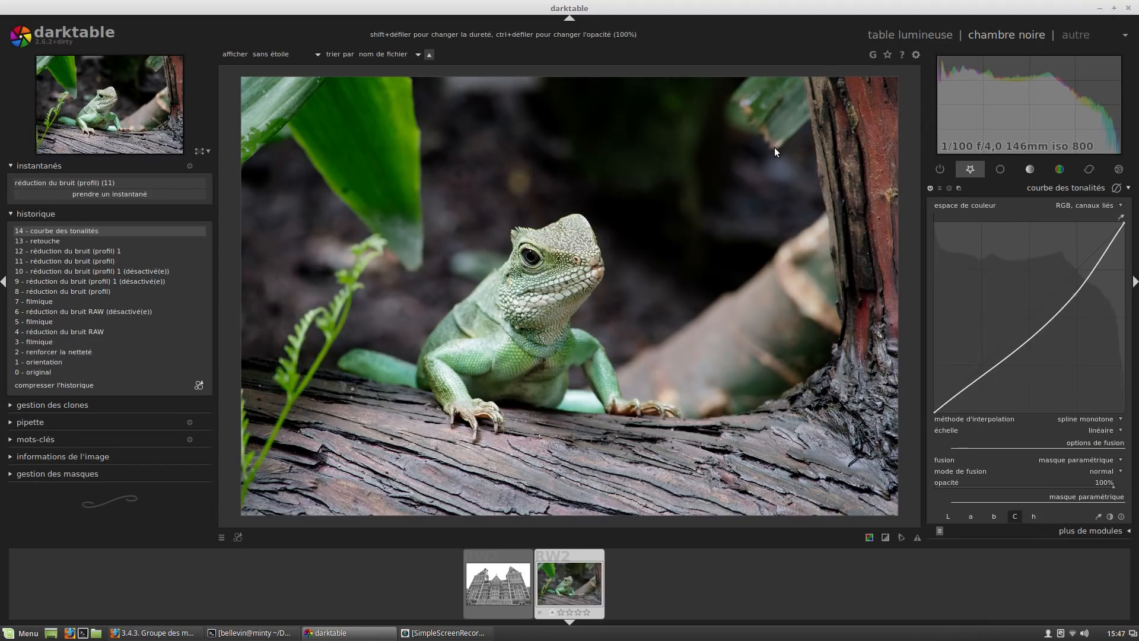
click(930, 188)
click(931, 188)
click(930, 187)
click(931, 187)
Pull the tone curve's point far down to exaggerate the darkening, remove the point to straighten the curve, and collapse the module.
drag(1069, 297, 1075, 348)
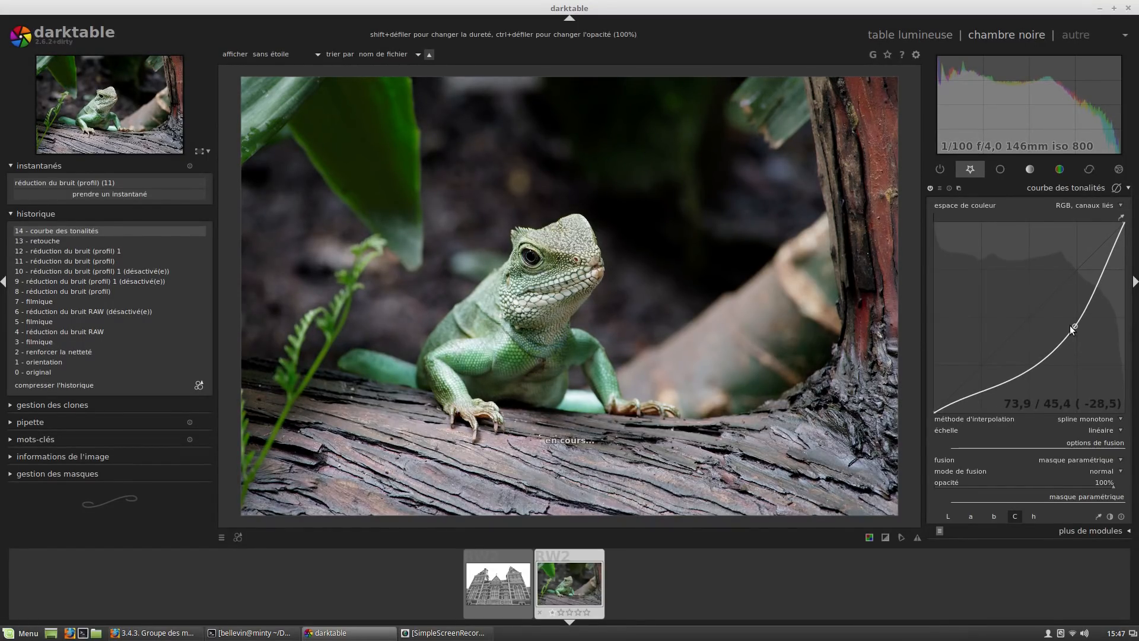
drag(1070, 325, 1098, 358)
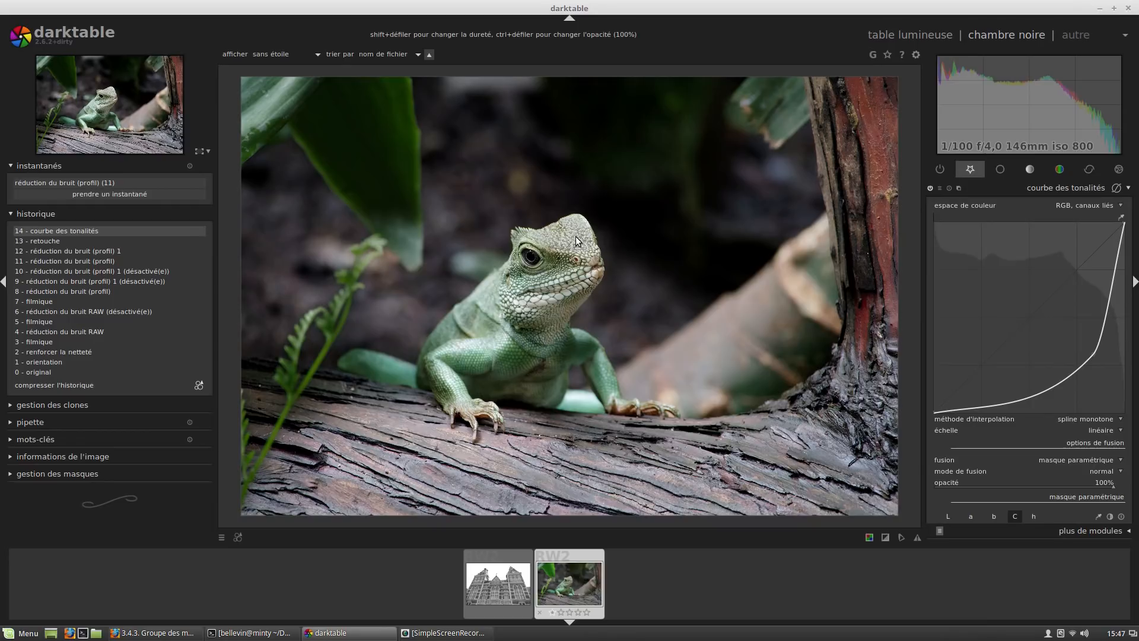
drag(1094, 352, 1138, 247)
scroll(1032, 273, down, 5)
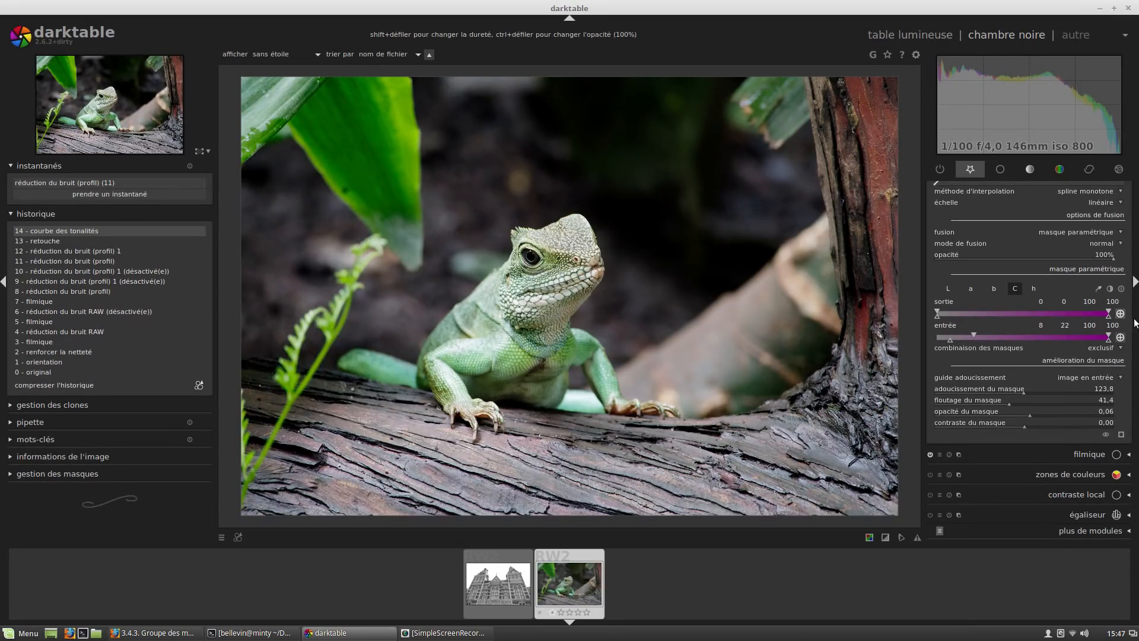
scroll(1131, 297, up, 1)
scroll(1131, 297, up, 3)
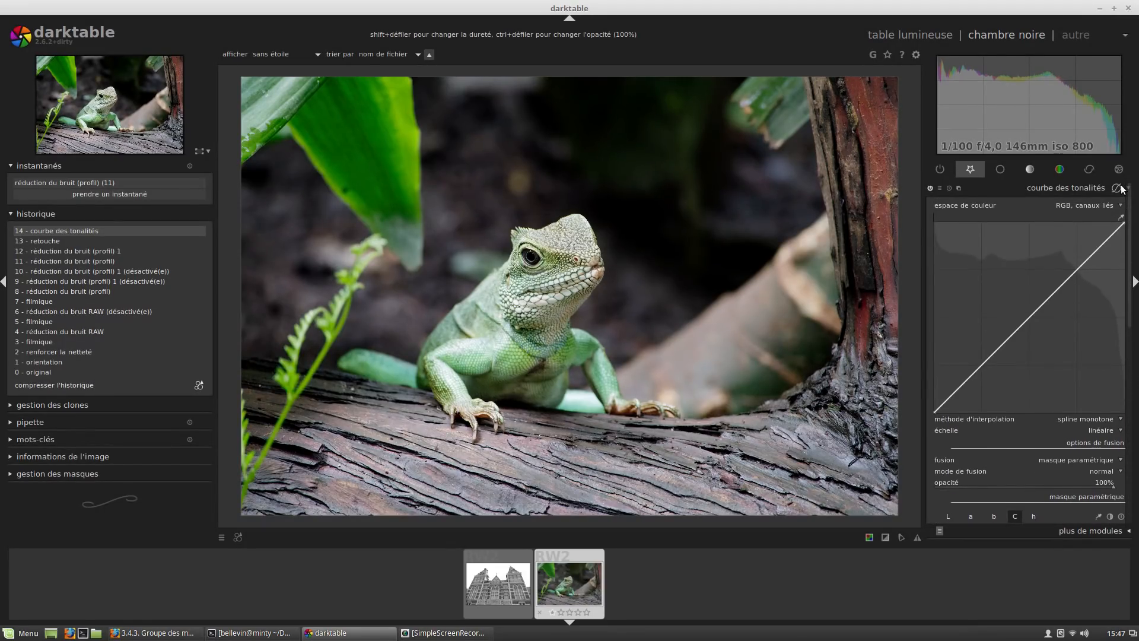
click(1067, 186)
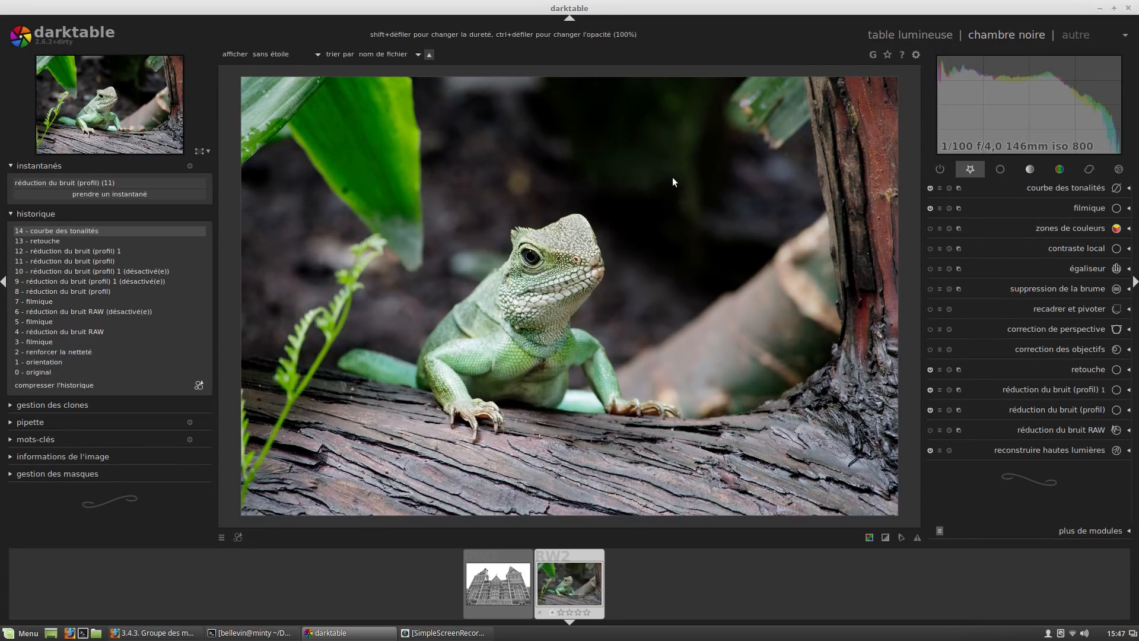